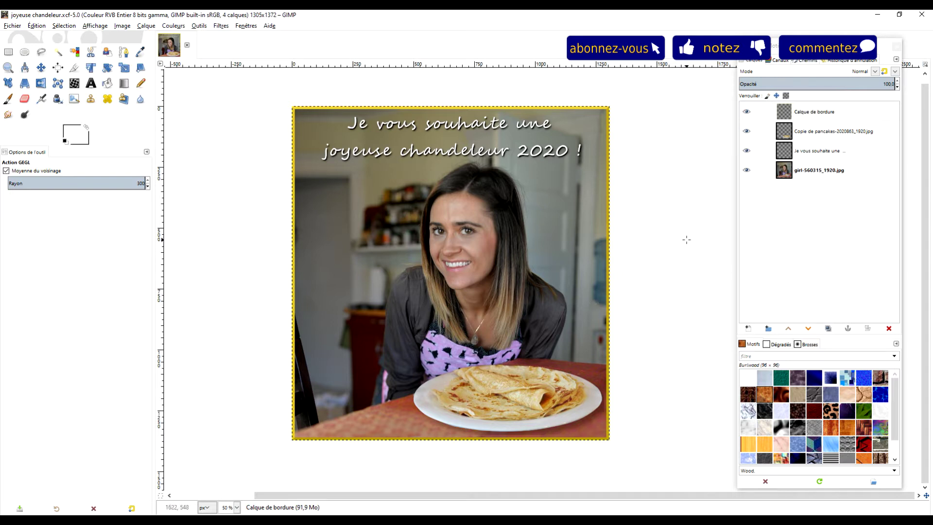
- Toggle the border, pancake copy and greeting text layers to review the finished card
left_click(748, 114)
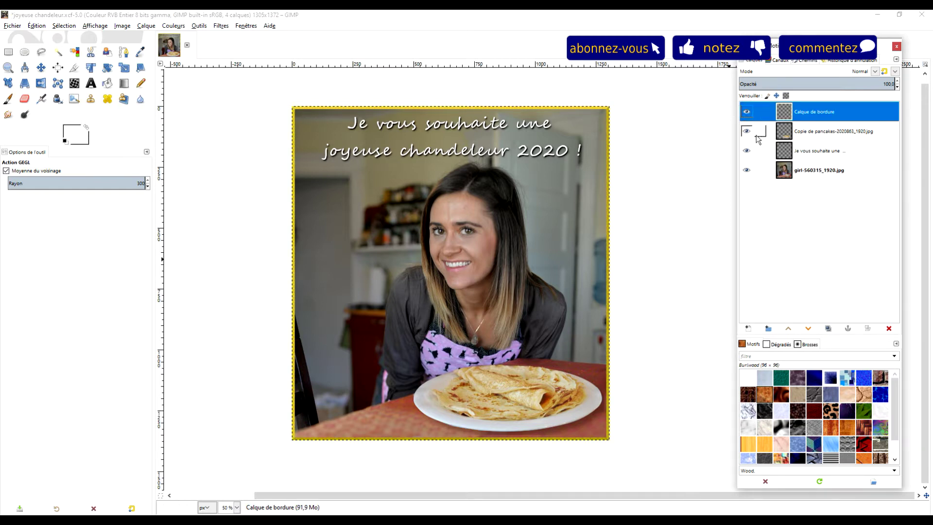
left_click(748, 132)
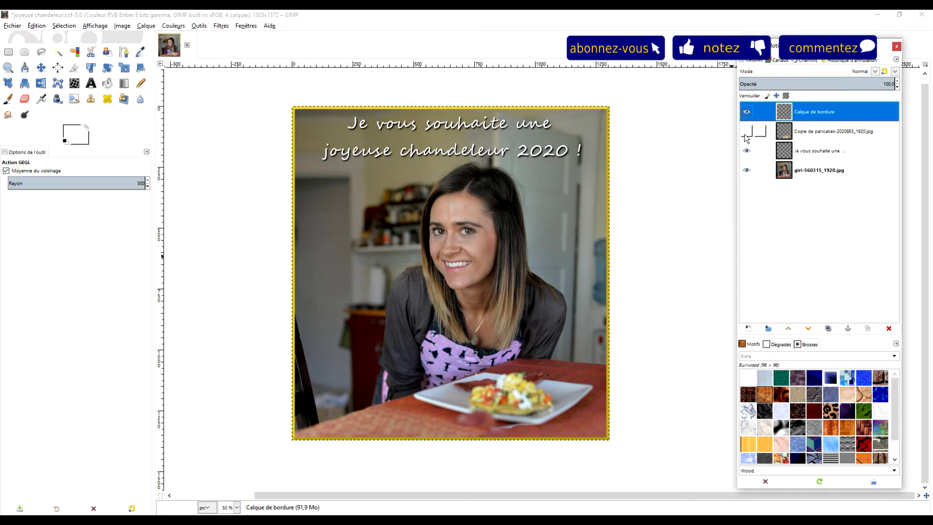
left_click(746, 132)
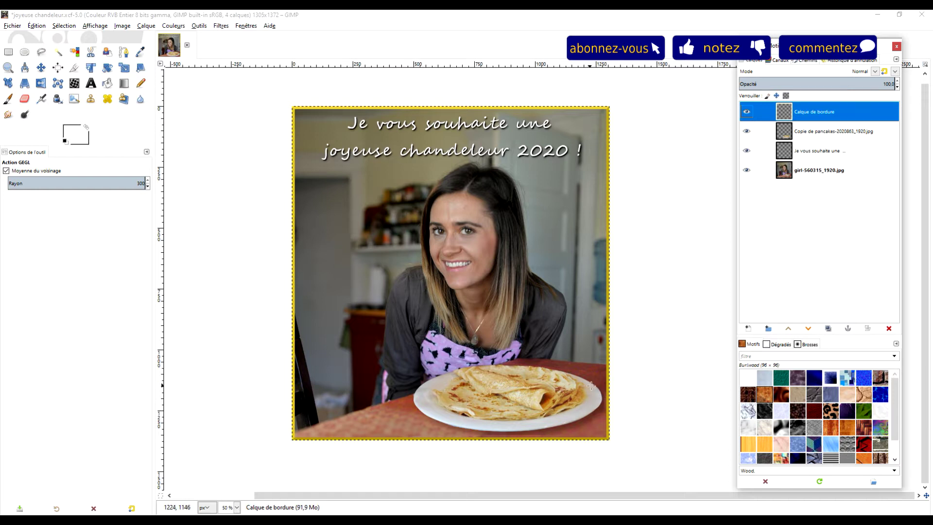
left_click(747, 130)
left_click(747, 152)
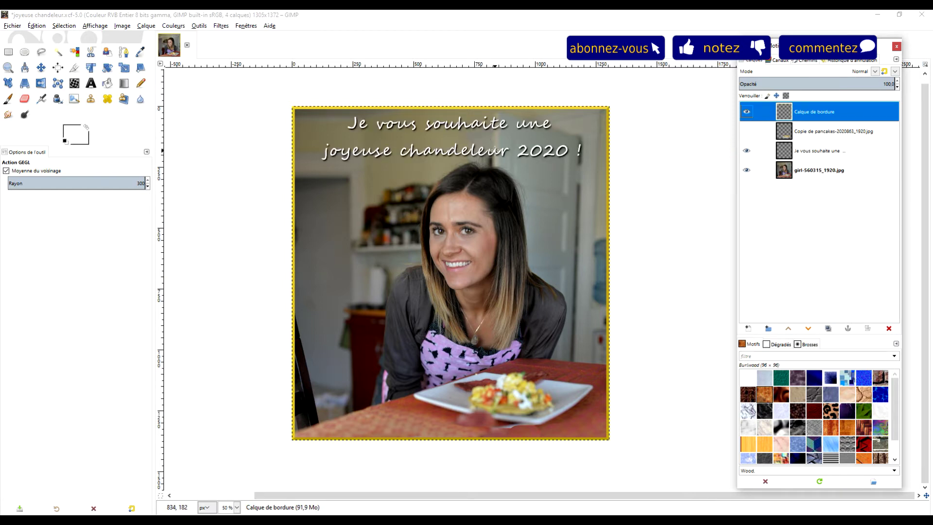
scroll(494, 150, "up", 2)
scroll(486, 146, "up", 2)
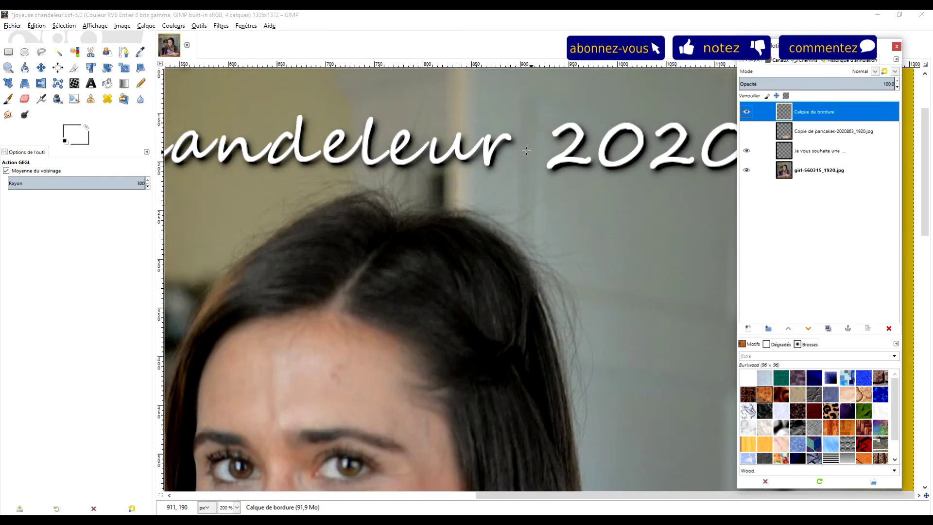
scroll(480, 140, "up", 2)
- Compare the card with and without its border while zooming in and out
left_click(747, 130)
left_click(748, 112)
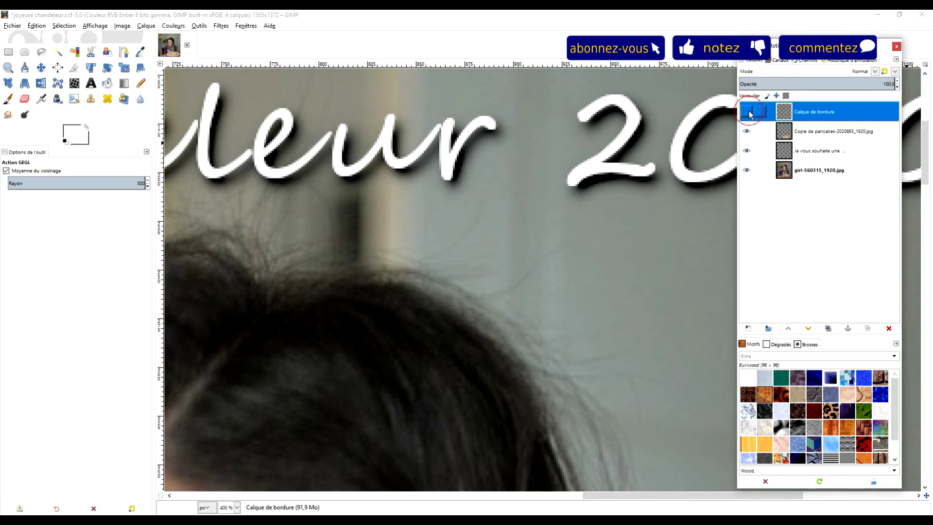
left_click(748, 113)
key("minus")
key("minus")
key("minus")
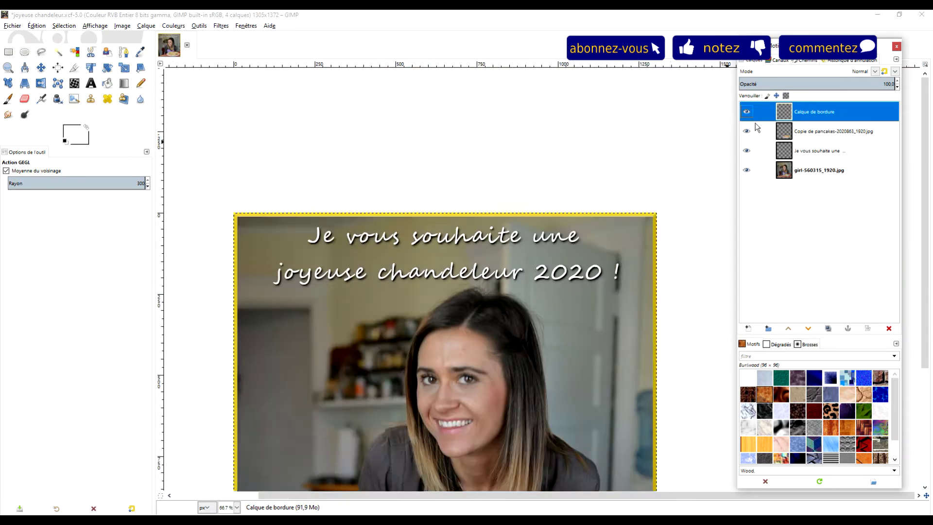
left_click(747, 112)
key("plus")
key("plus")
key("plus")
left_click(747, 112)
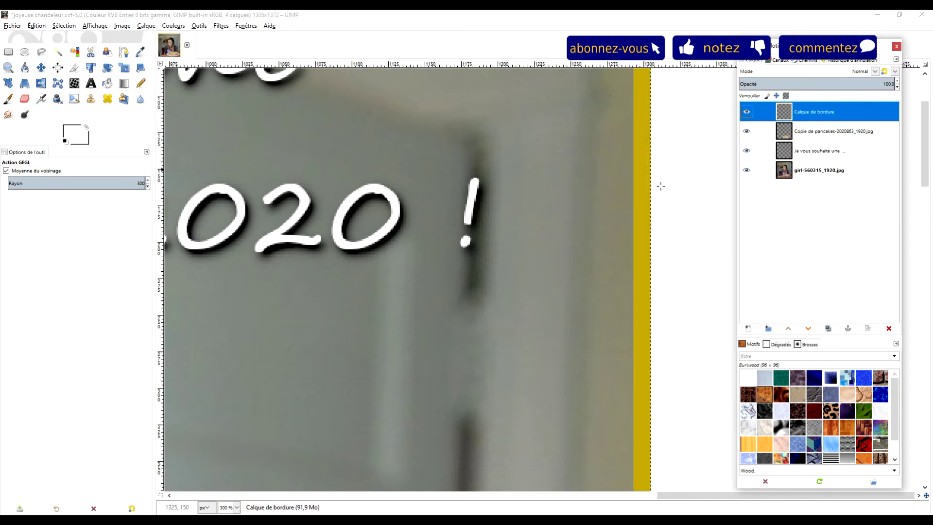
key("minus")
key("minus")
scroll(515, 267, "up", 2, "ctrl")
scroll(437, 306, "down", 4, "ctrl")
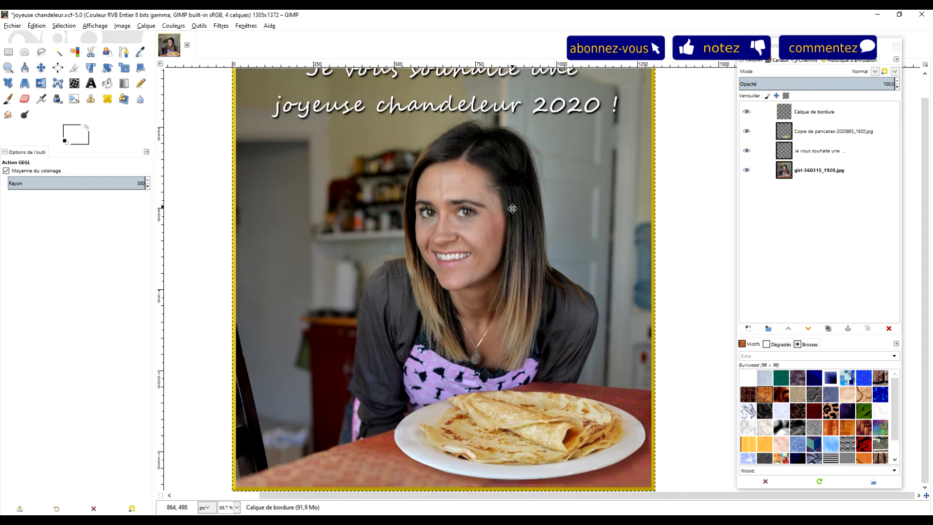
scroll(486, 263, "down", 2, "ctrl")
scroll(585, 210, "up", 2, "ctrl")
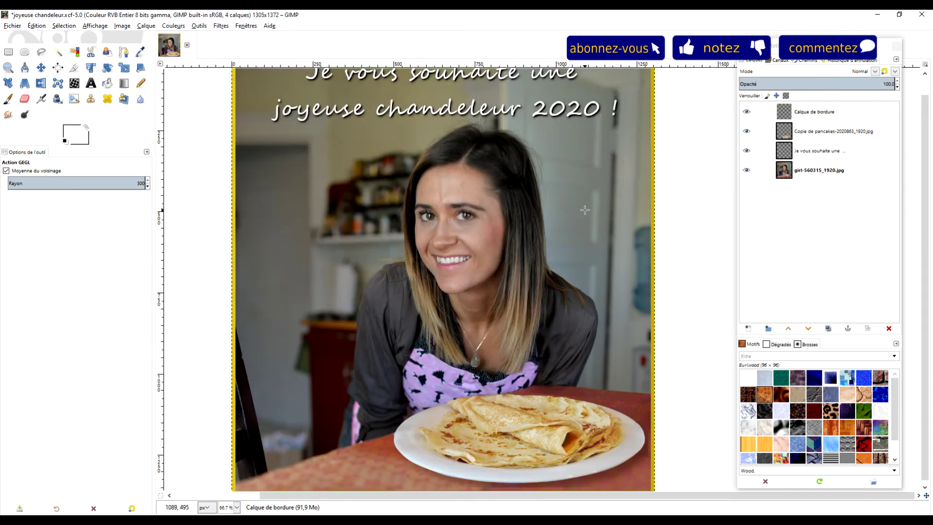
left_click_drag(550, 166, 541, 220)
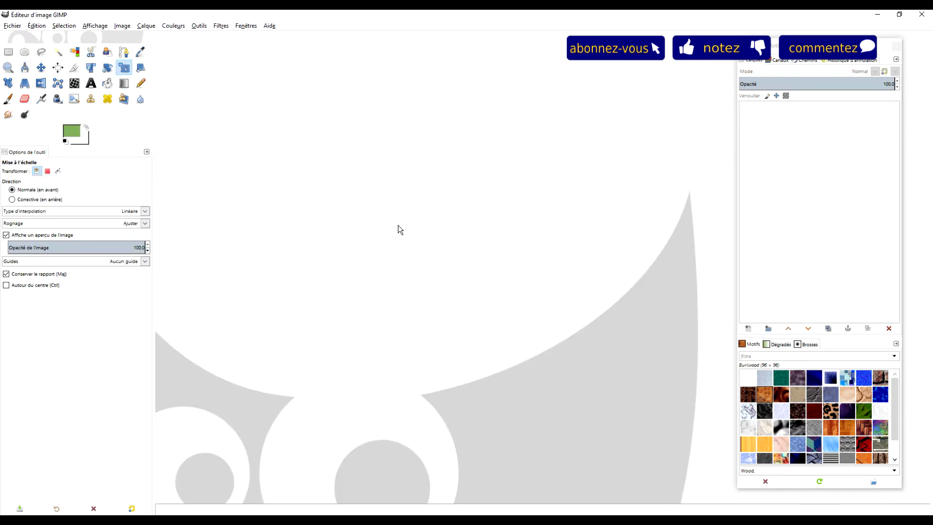
- Open girl-560315_1920.jpg from the GIMP/chandeleur folder
left_click(14, 27)
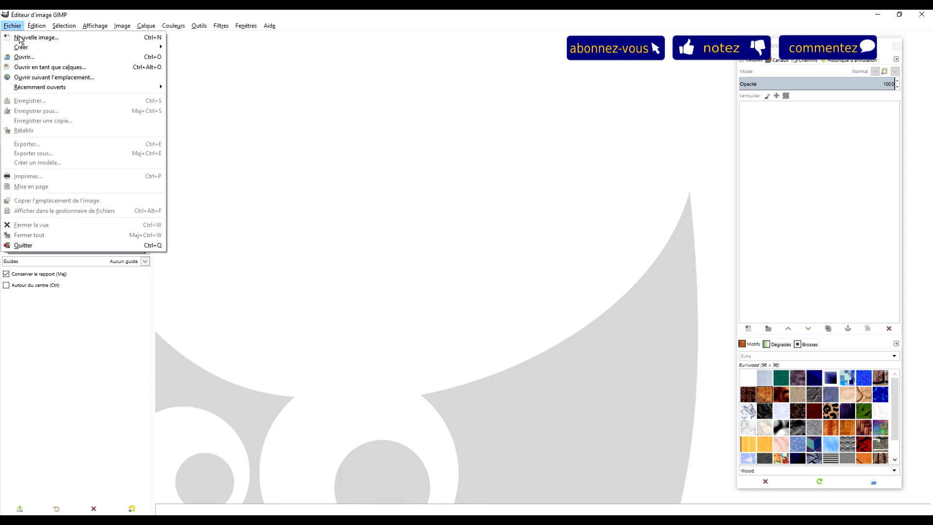
left_click(25, 57)
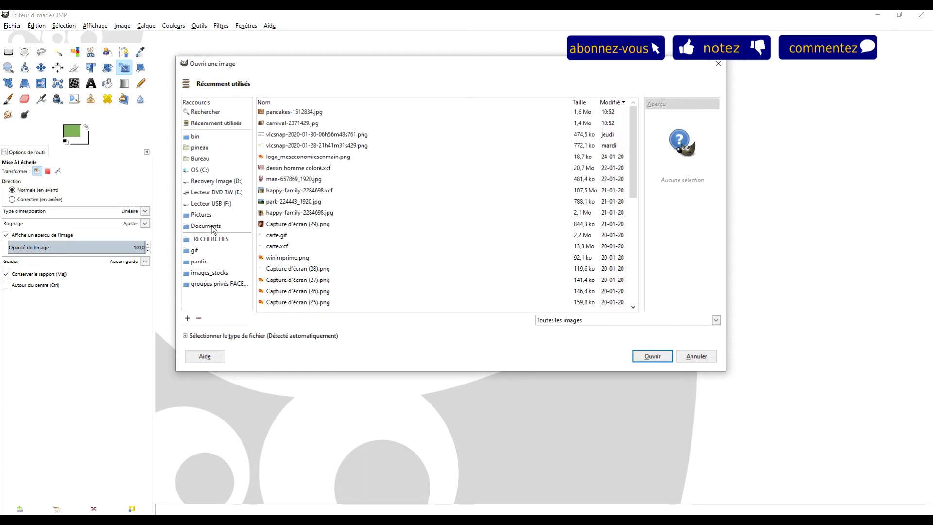
left_click(207, 284)
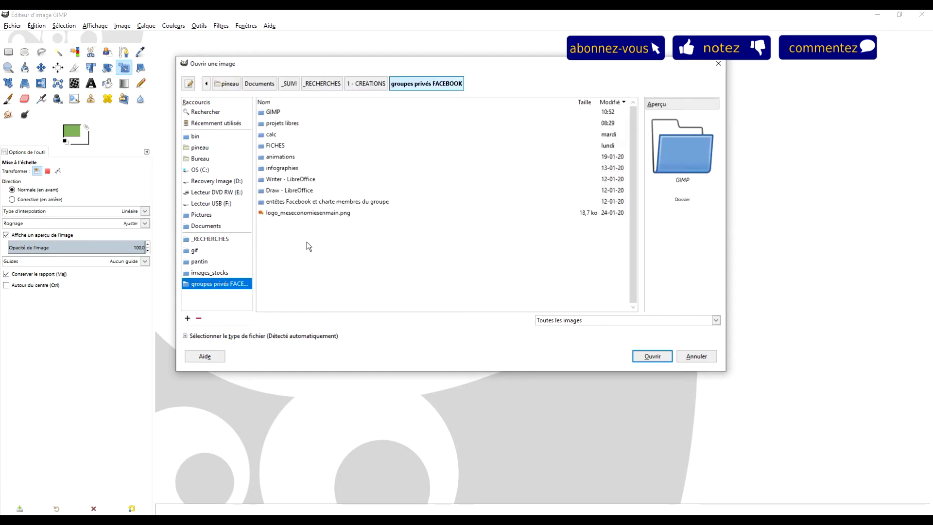
double_click(276, 113)
double_click(287, 114)
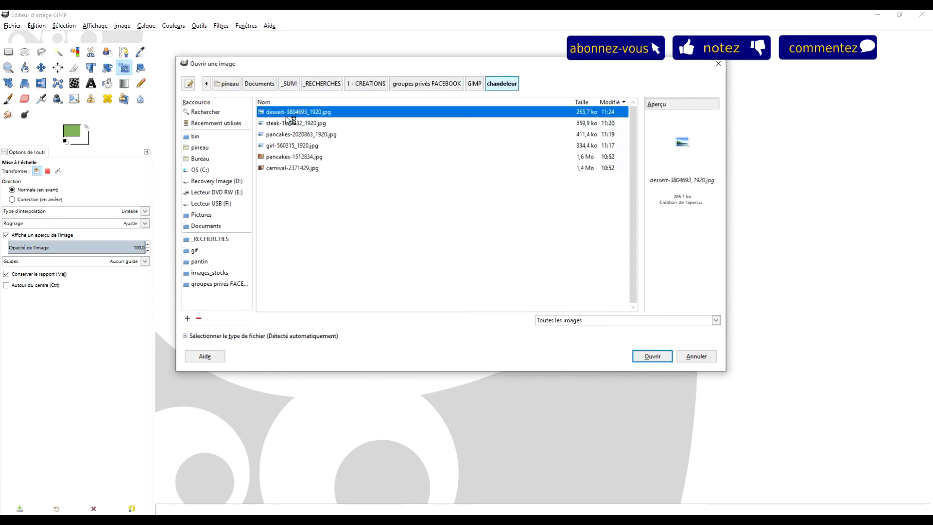
left_click(291, 135)
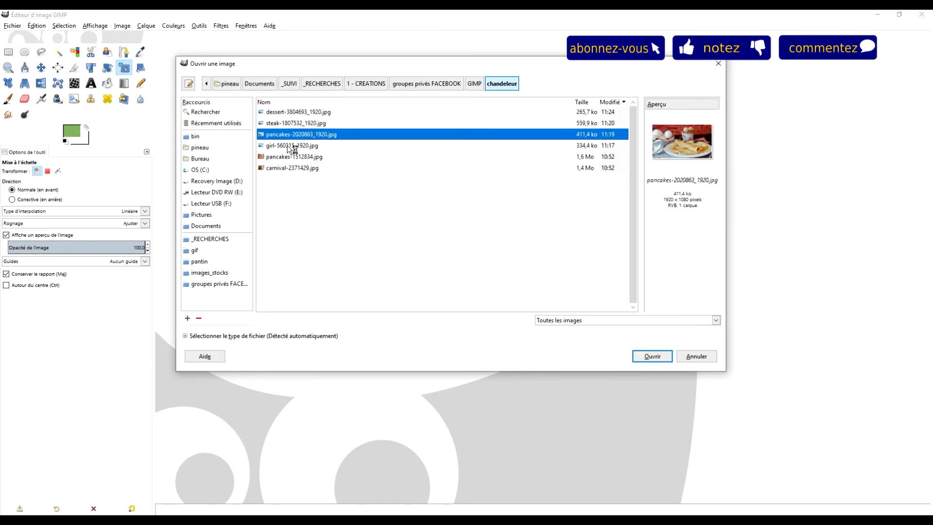
left_click(290, 146)
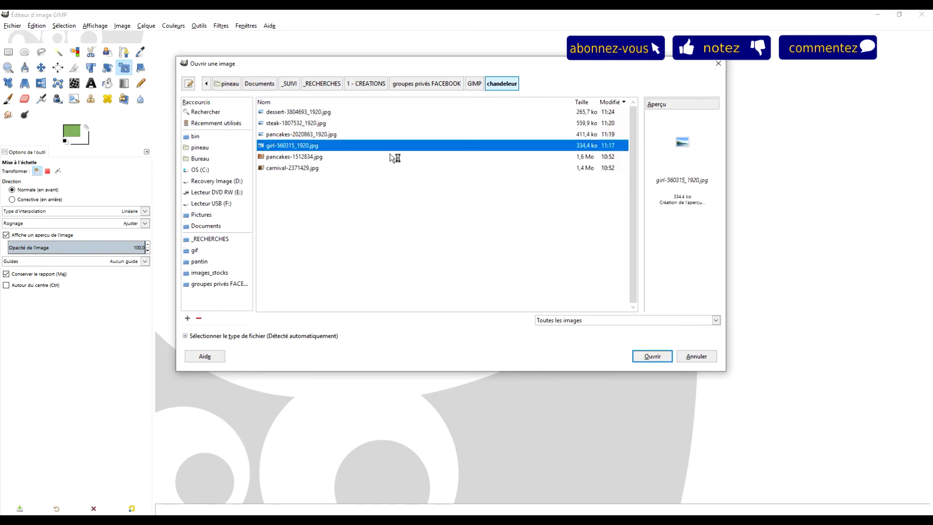
left_click(652, 356)
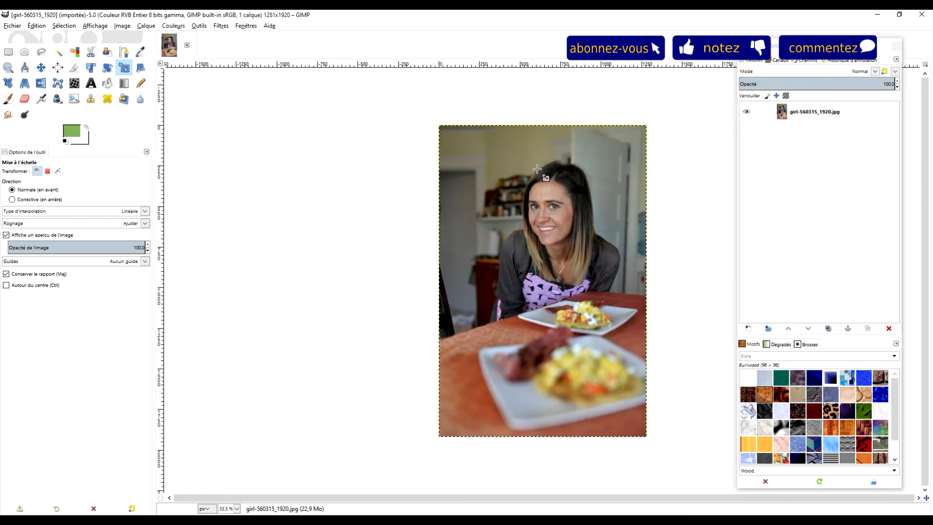
- Add pancakes-2020863_1920.jpg to the image as a new layer
left_click(13, 26)
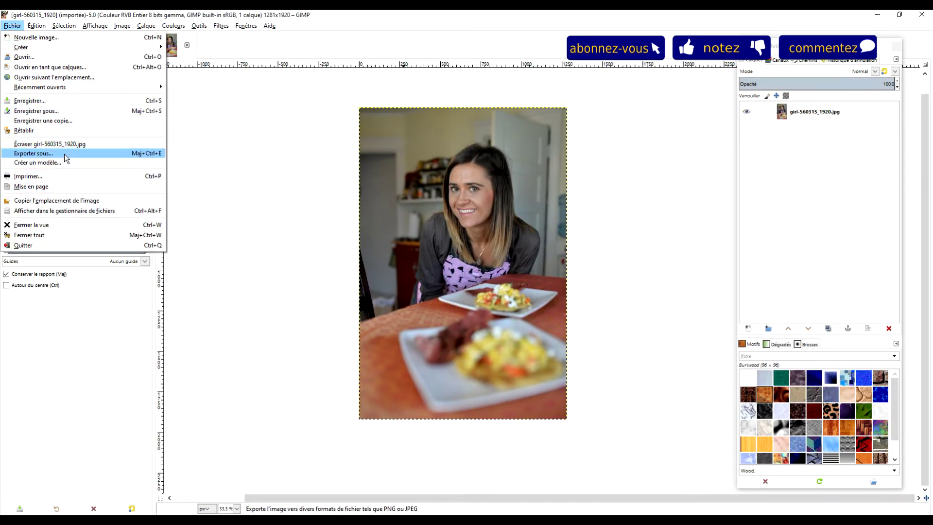
left_click(54, 67)
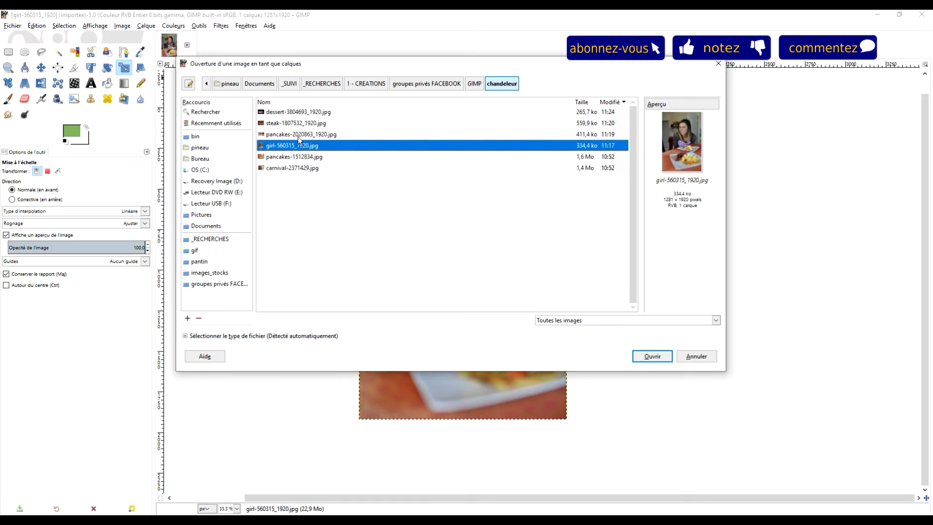
left_click(298, 136)
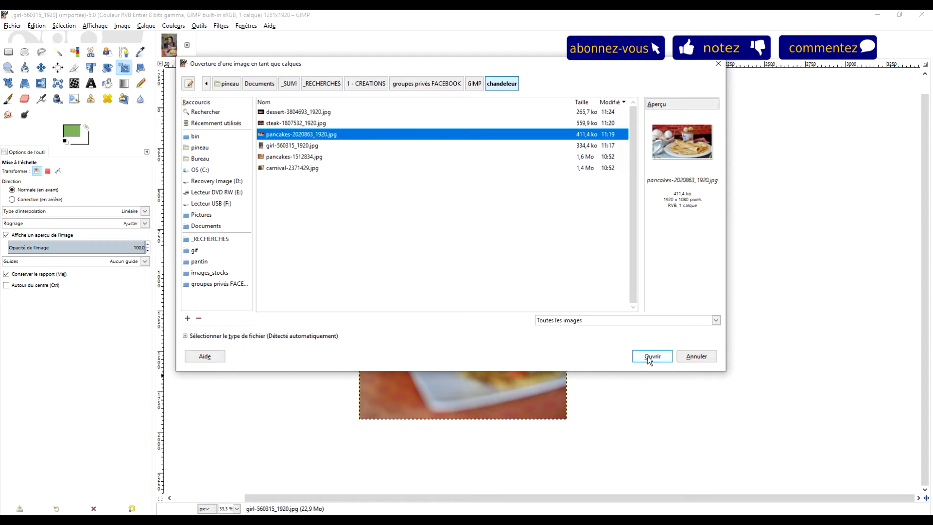
left_click(653, 356)
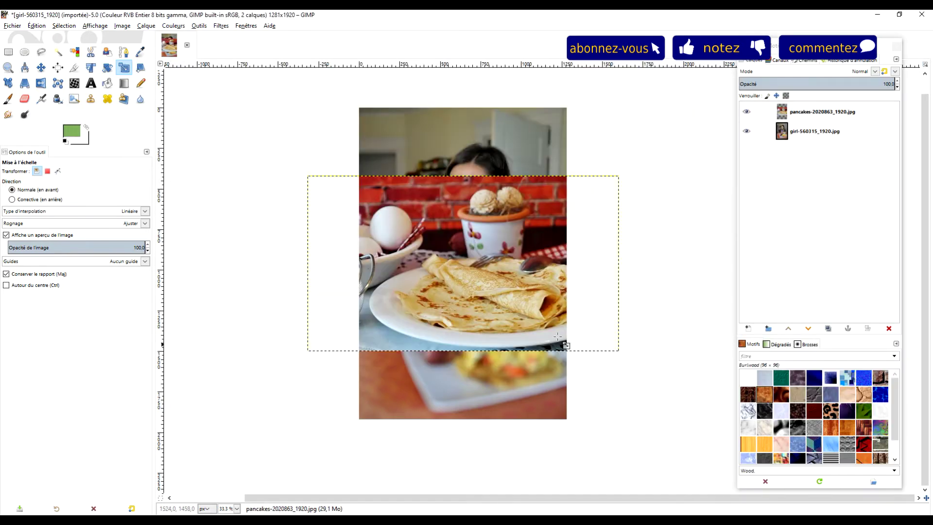
- Move the pancakes layer down, then scale it proportionally smaller over the table
left_click(41, 68)
left_click_drag(494, 261, 468, 323)
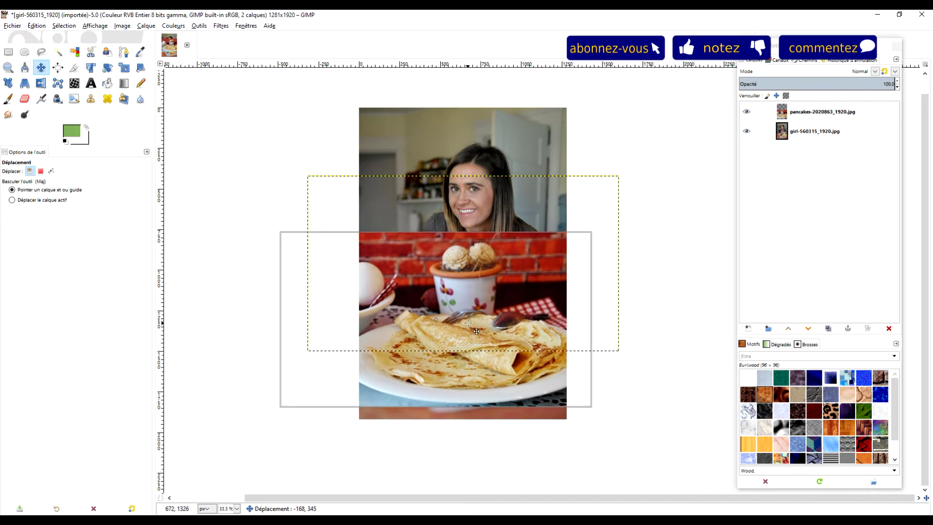
left_click(124, 68)
left_click(483, 356)
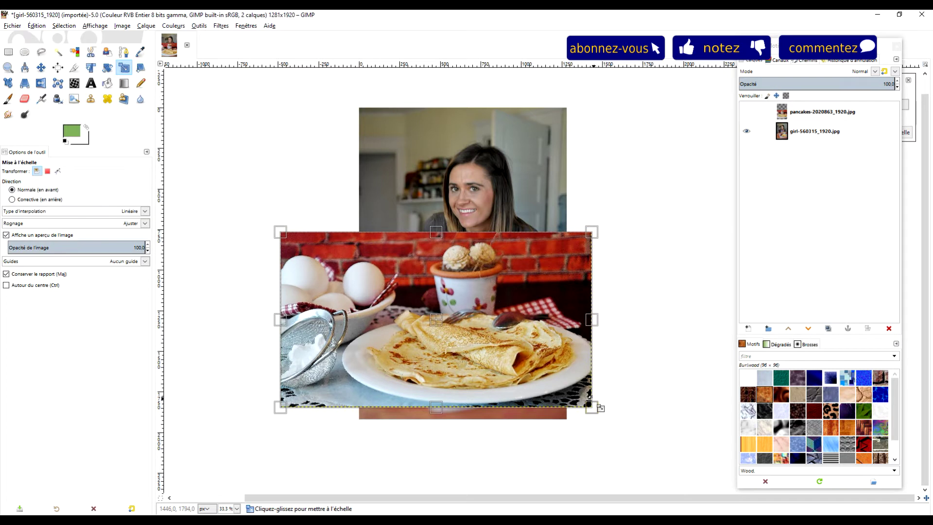
left_click_drag(596, 405, 522, 363)
left_click_drag(411, 305, 459, 312)
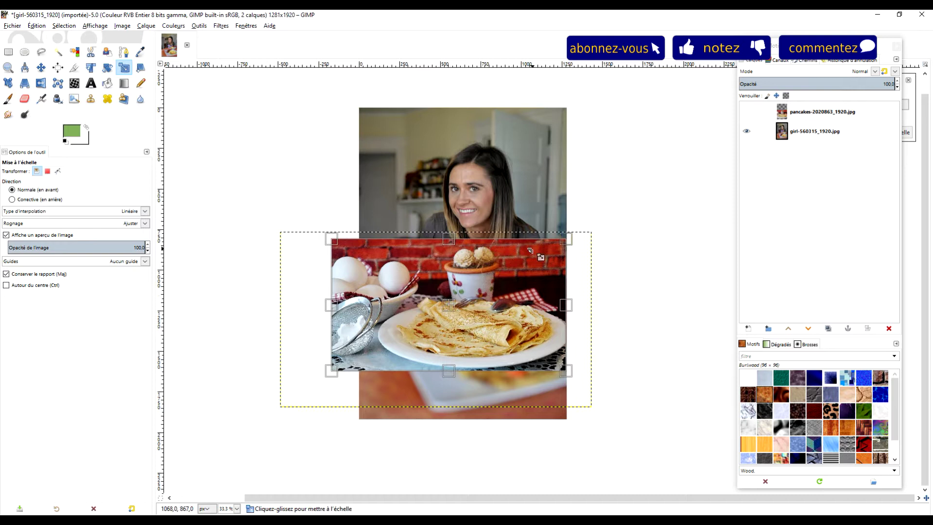
key("Return")
left_click(9, 52)
- Add a white, fully opaque layer mask to the pancakes layer
left_click(836, 114)
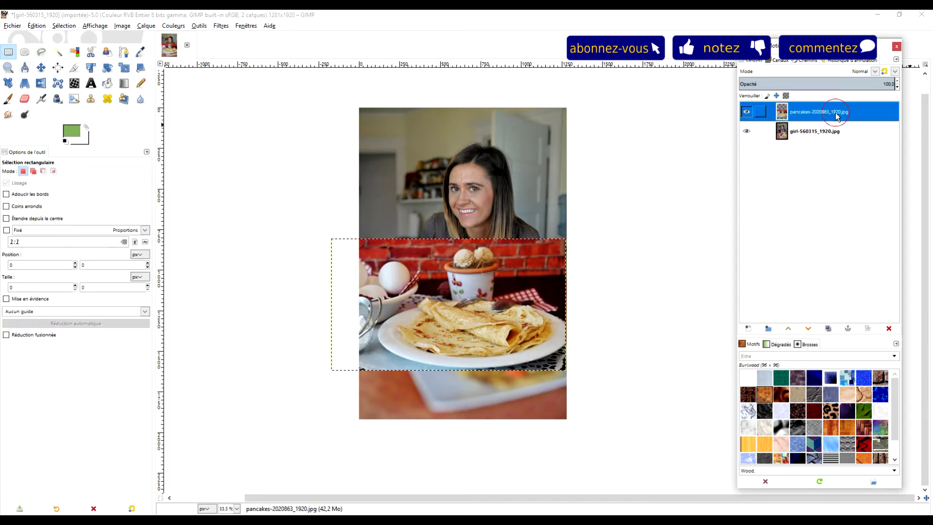
right_click(781, 113)
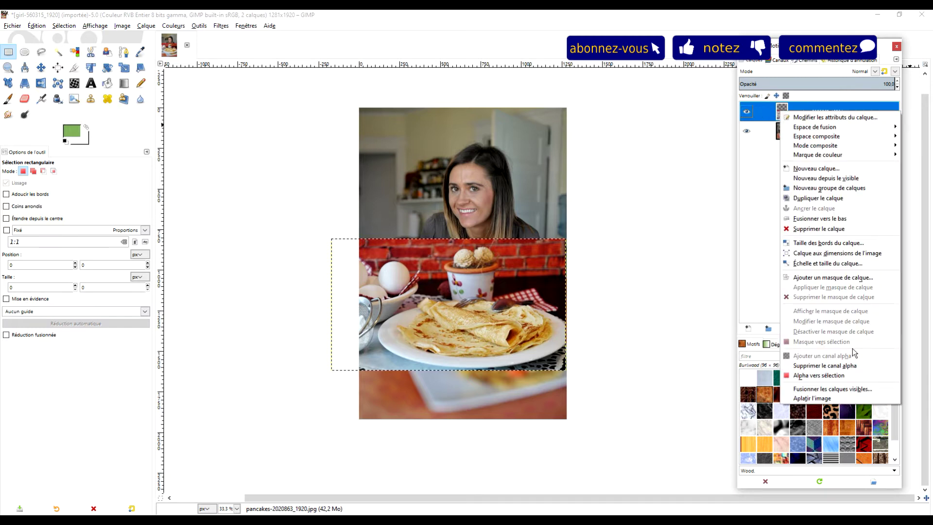
left_click(834, 278)
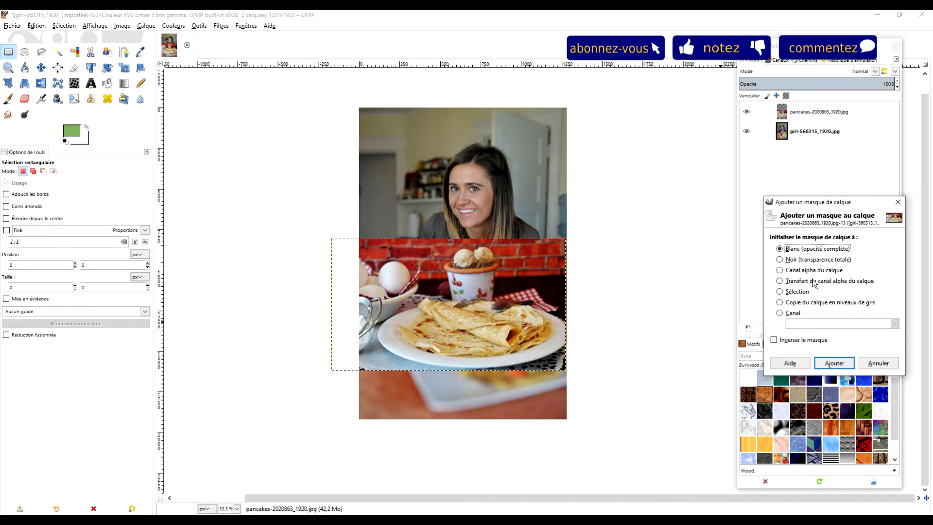
left_click(833, 364)
scroll(625, 273, "down", 2)
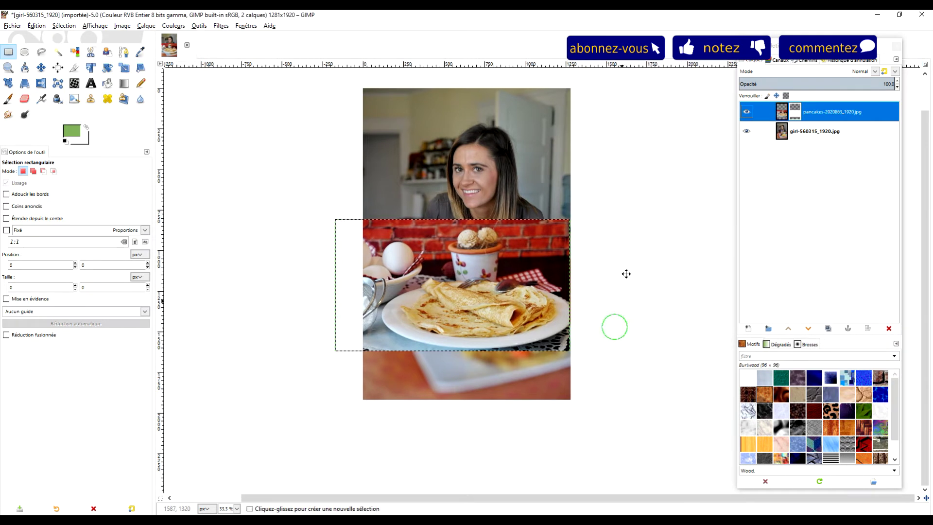
scroll(539, 275, "right", 2)
scroll(393, 282, "up", 3, "ctrl")
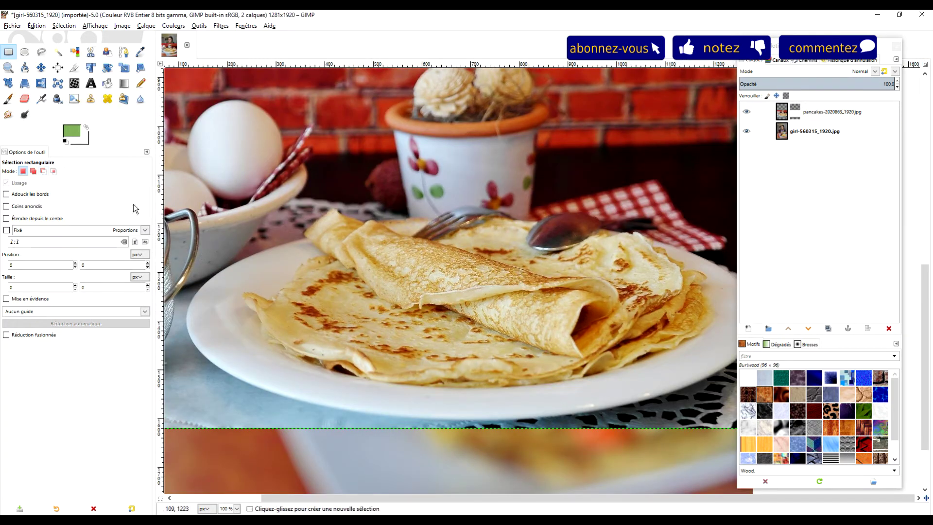
- Reset colours to black and white and set a Paintbrush of about 118 px
left_click(65, 141)
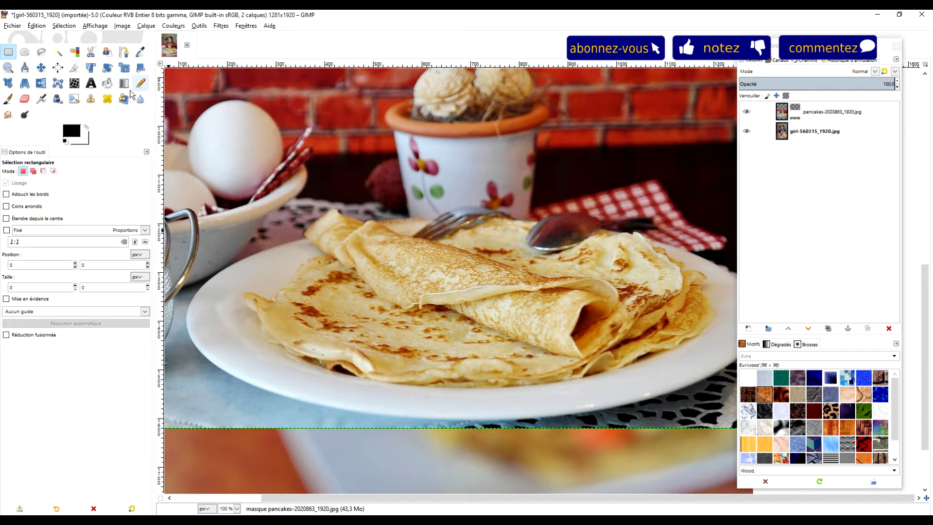
left_click(9, 99)
key("minus")
key("minus")
key("minus")
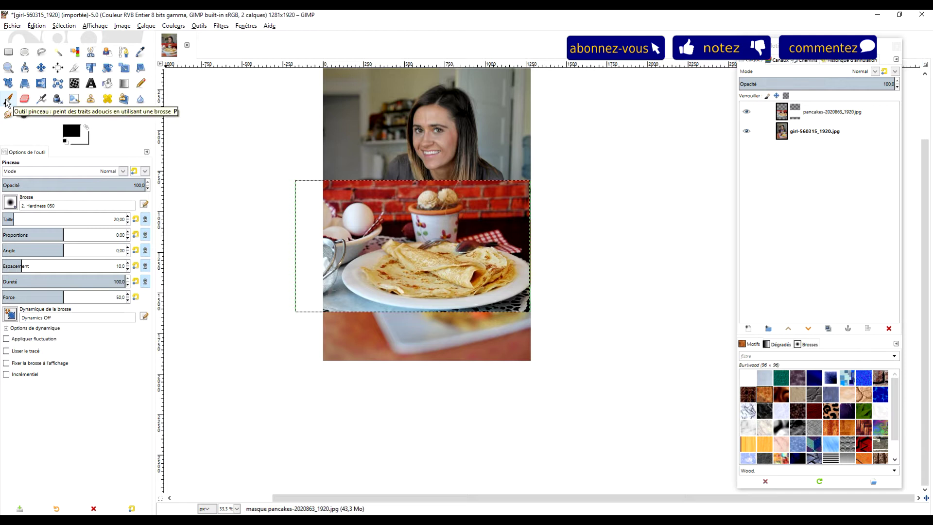
left_click(37, 217)
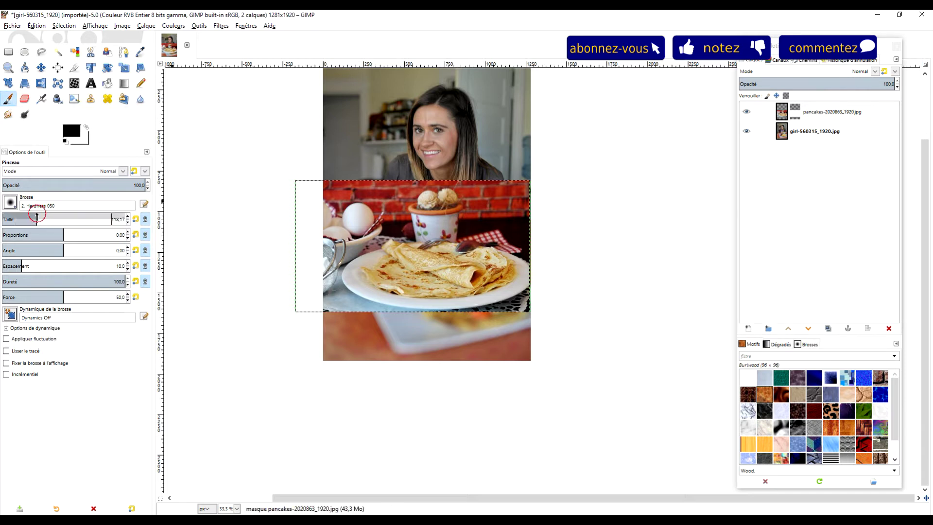
scroll(321, 215, "up", 1)
scroll(322, 215, "right", 3)
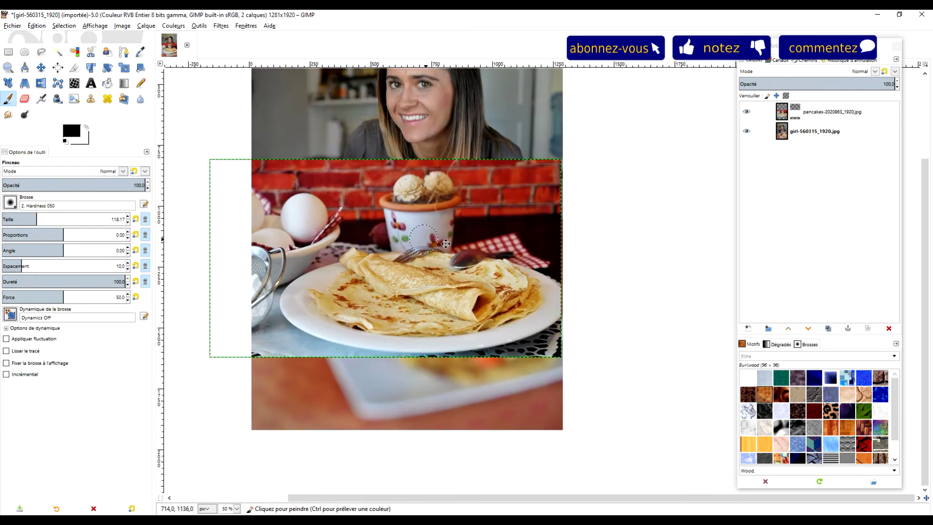
scroll(316, 194, "left", 2)
scroll(315, 185, "down", 1)
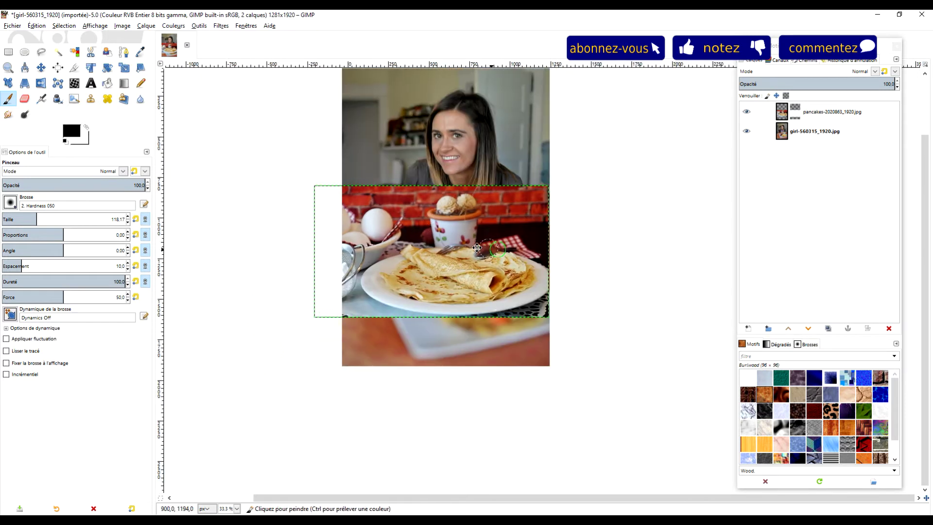
scroll(314, 185, "right", 2)
- Draw an elliptical selection fitted around the pancake plate
left_click(24, 52)
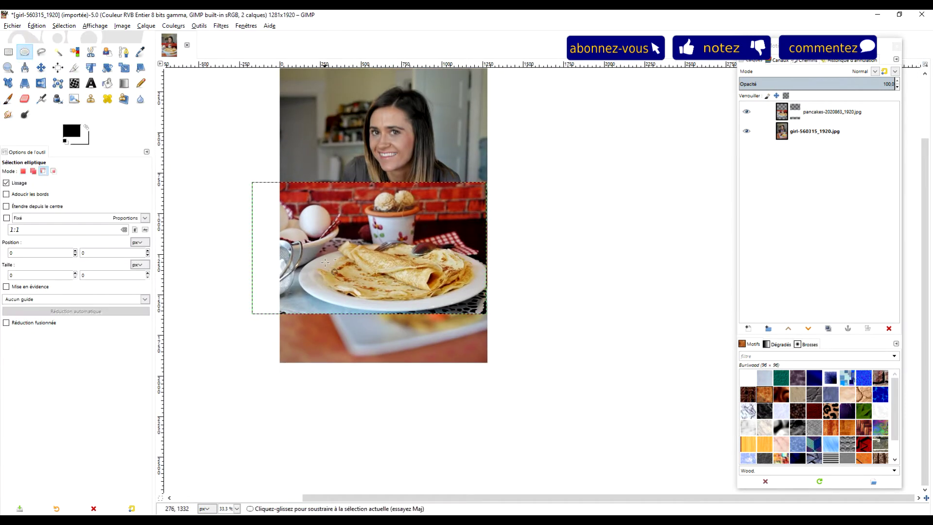
scroll(487, 287, "up", 2)
scroll(487, 287, "right", 2)
left_click_drag(229, 228, 615, 374)
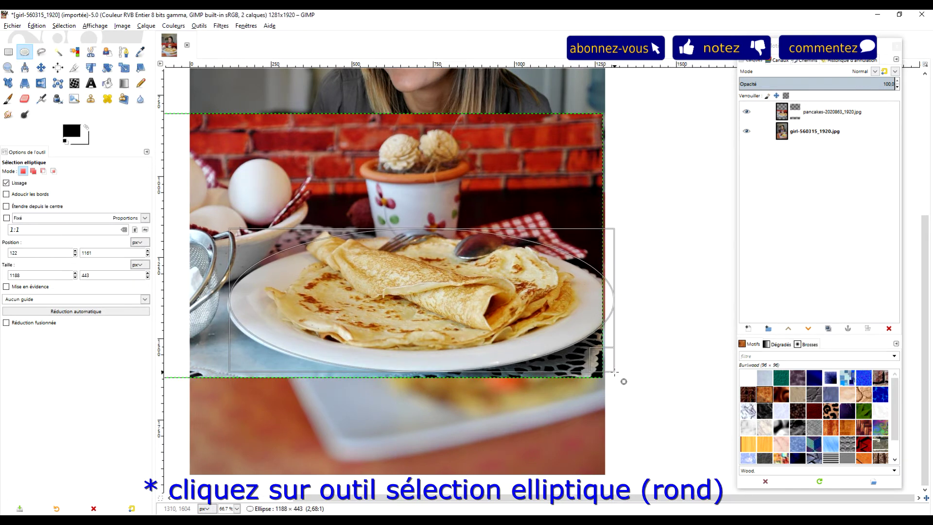
left_click_drag(614, 374, 612, 374)
left_click_drag(444, 243, 448, 253)
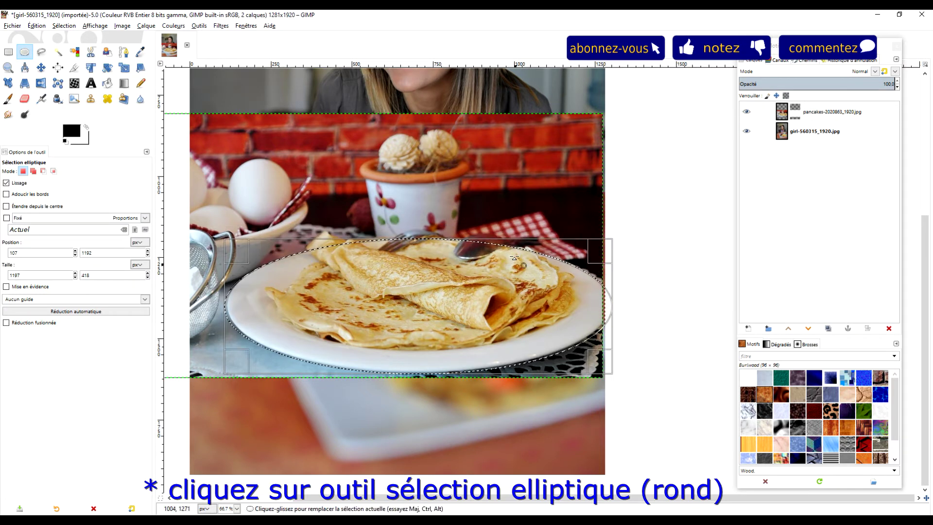
- Invert the selection, clear the mask outside the plate, then deselect
left_click(63, 26)
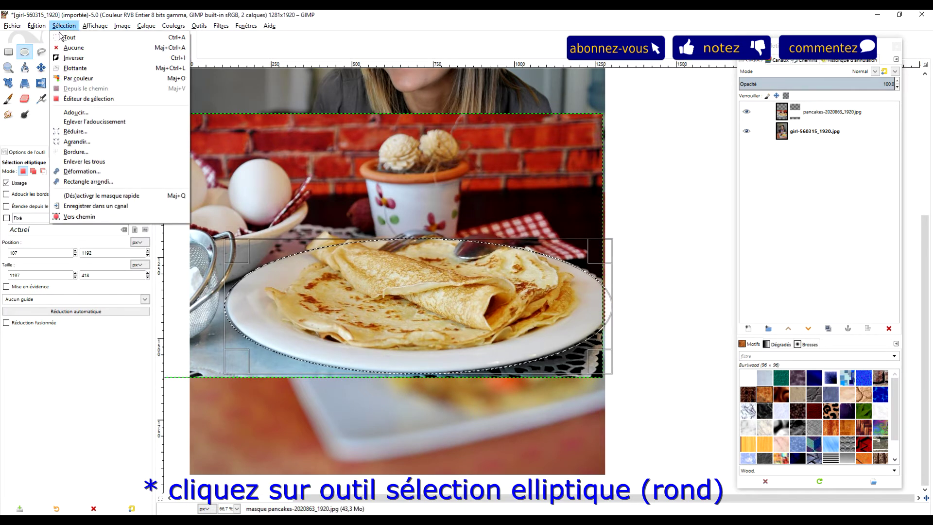
left_click(87, 58)
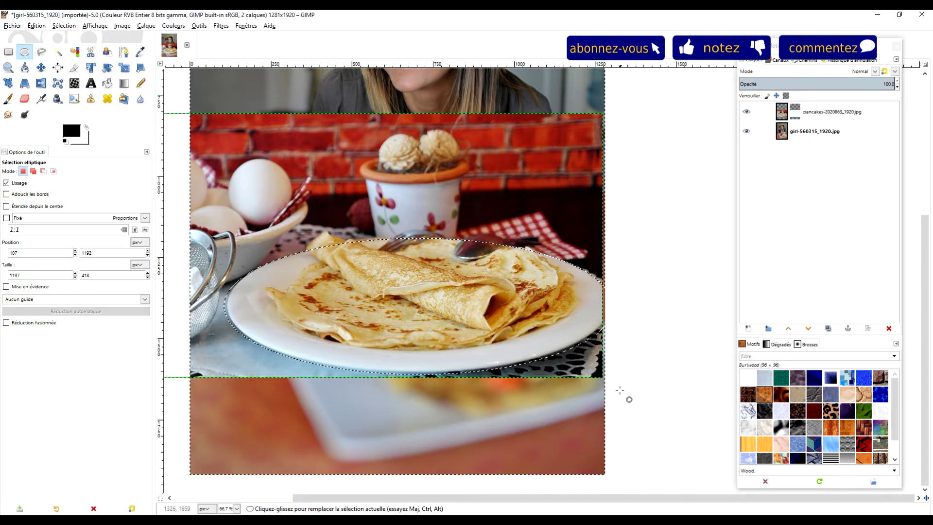
left_click(37, 26)
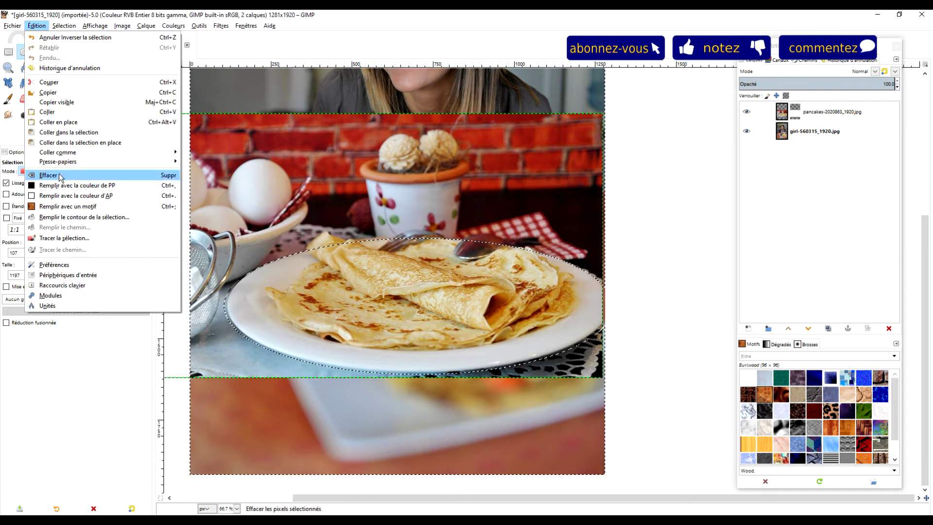
left_click(88, 186)
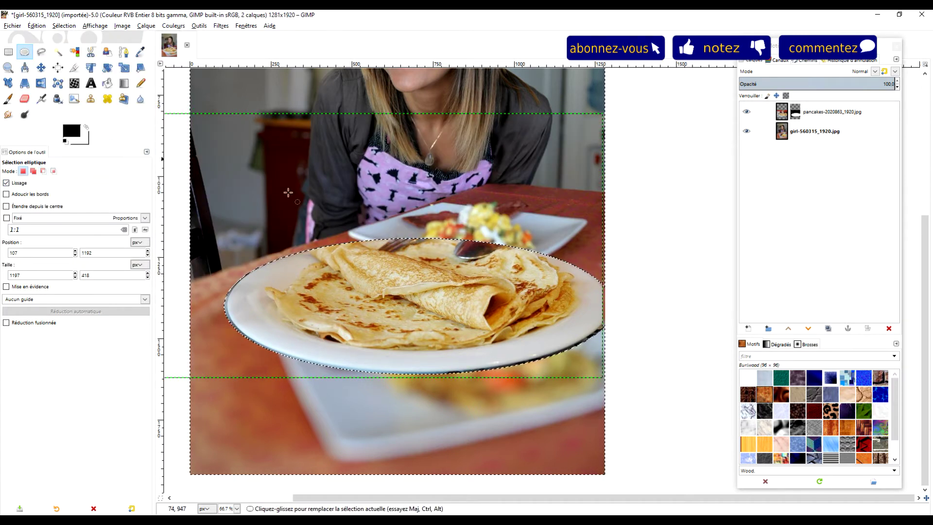
key("r")
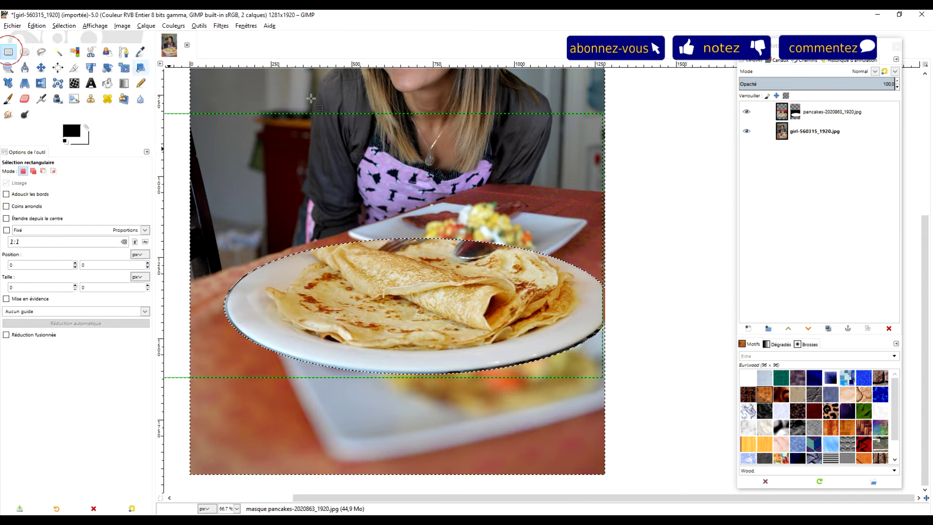
left_click(650, 364)
scroll(650, 319, "down", 2)
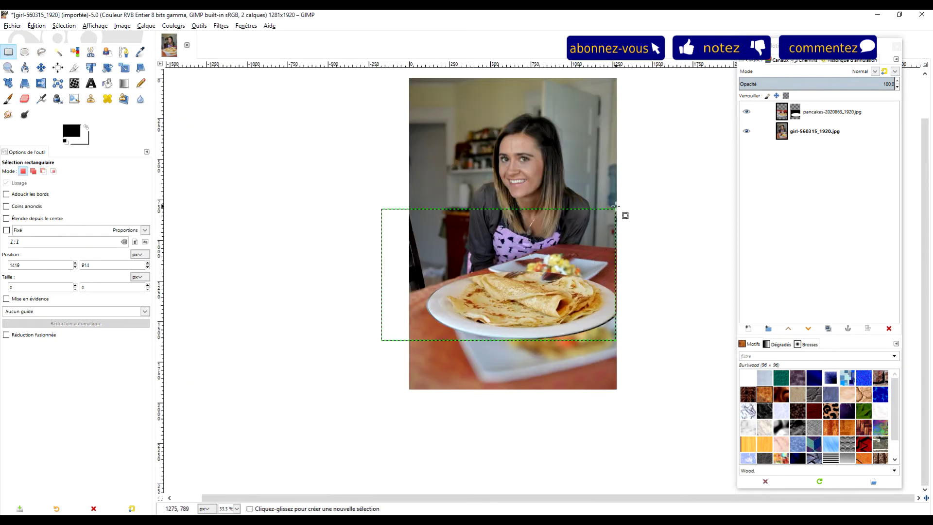
- Zoom in on the plate and shrink the Paintbrush size to about 19 px
scroll(541, 276, "up", 1)
scroll(541, 276, "up", 1)
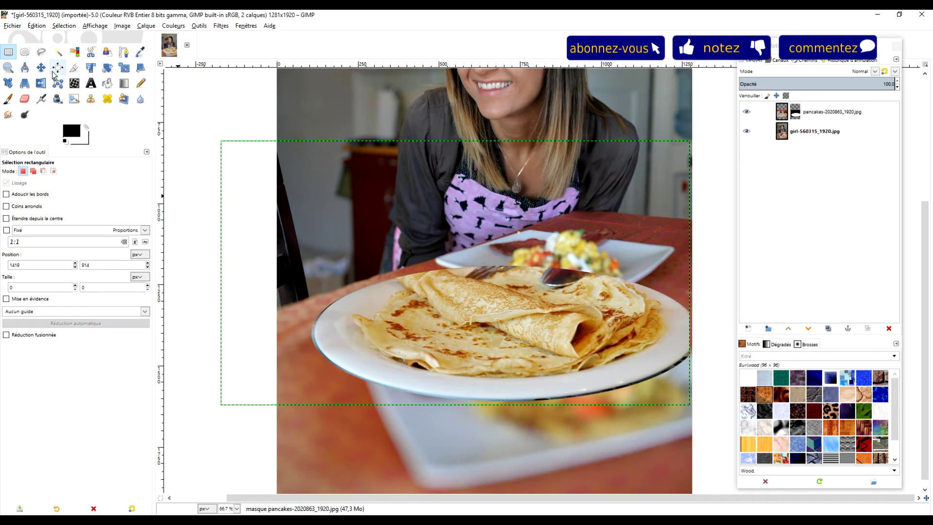
scroll(676, 346, "right", 3)
scroll(534, 376, "right", 2)
scroll(534, 376, "up", 1)
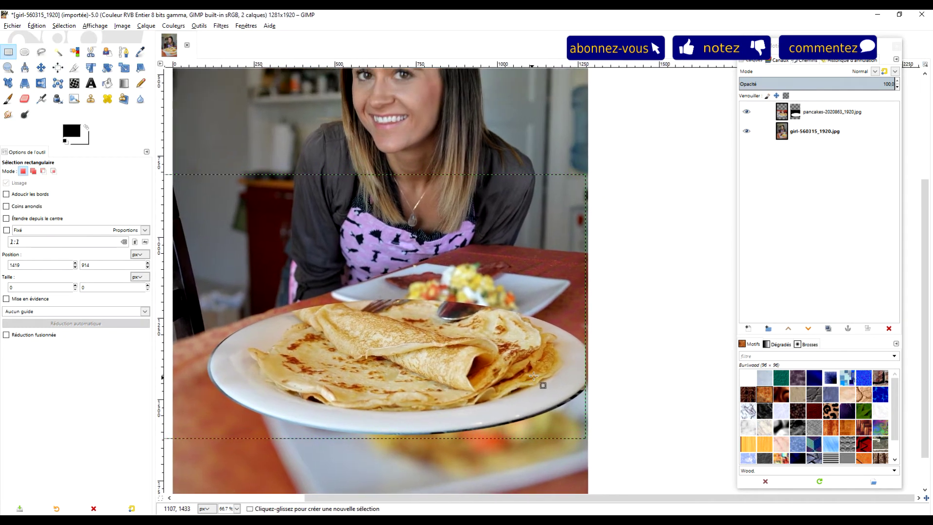
left_click(8, 99)
scroll(338, 270, "up", 1)
scroll(338, 269, "up", 2)
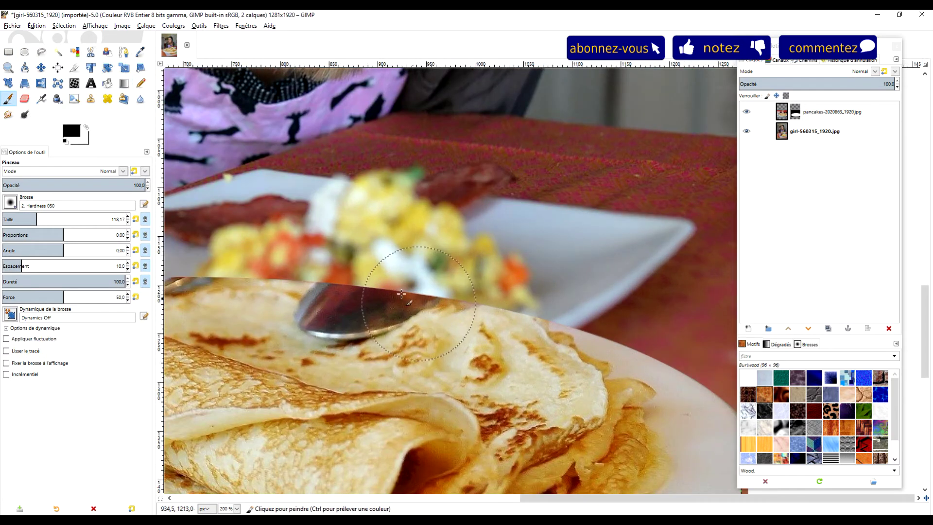
left_click_drag(37, 219, 13, 219)
scroll(421, 283, "down", 2)
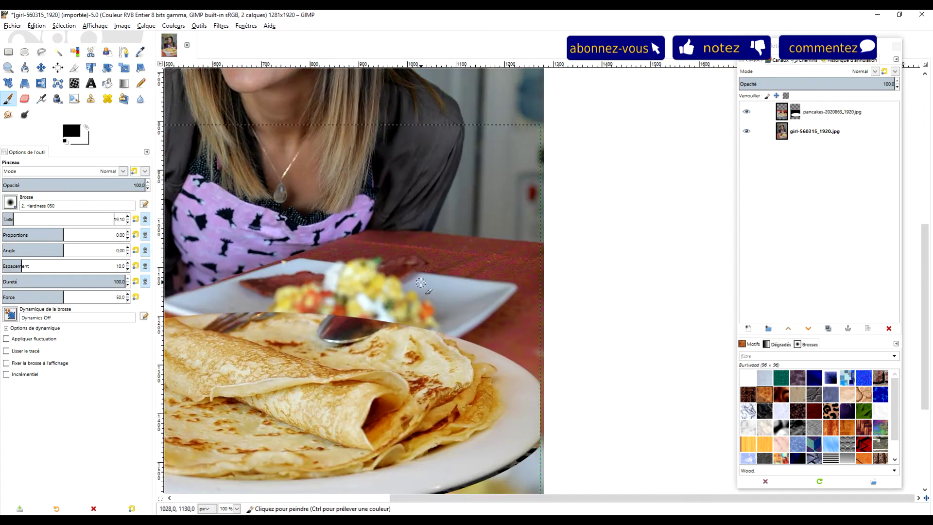
scroll(361, 321, "up", 1)
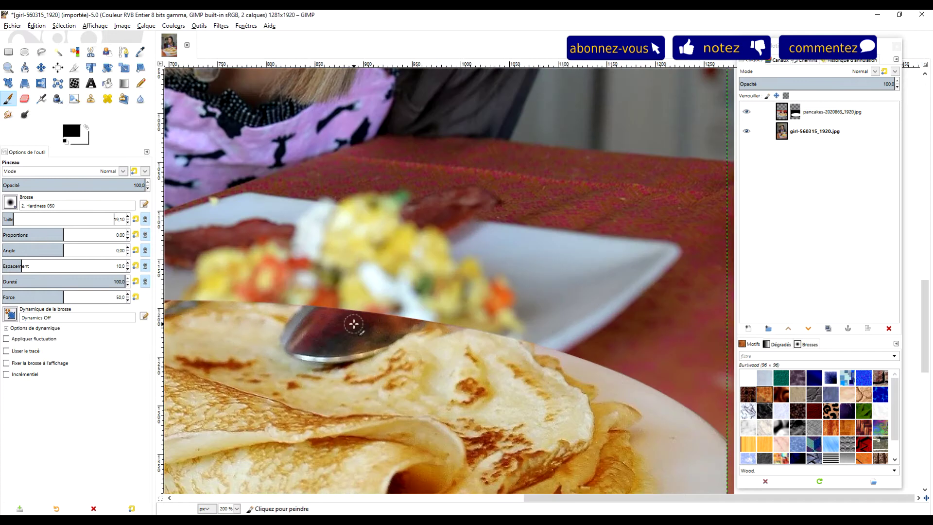
scroll(444, 287, "up", 1)
scroll(444, 286, "down", 1)
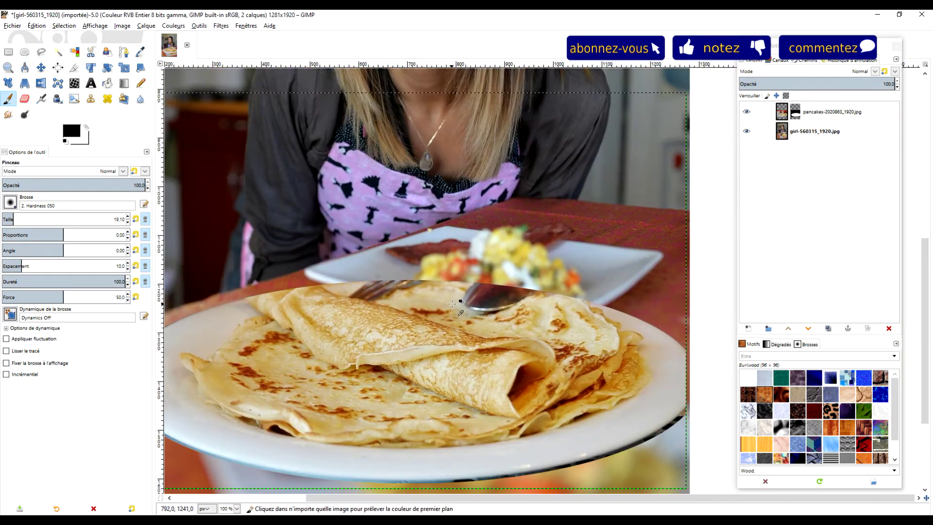
scroll(520, 294, "up", 1)
scroll(536, 298, "down", 2)
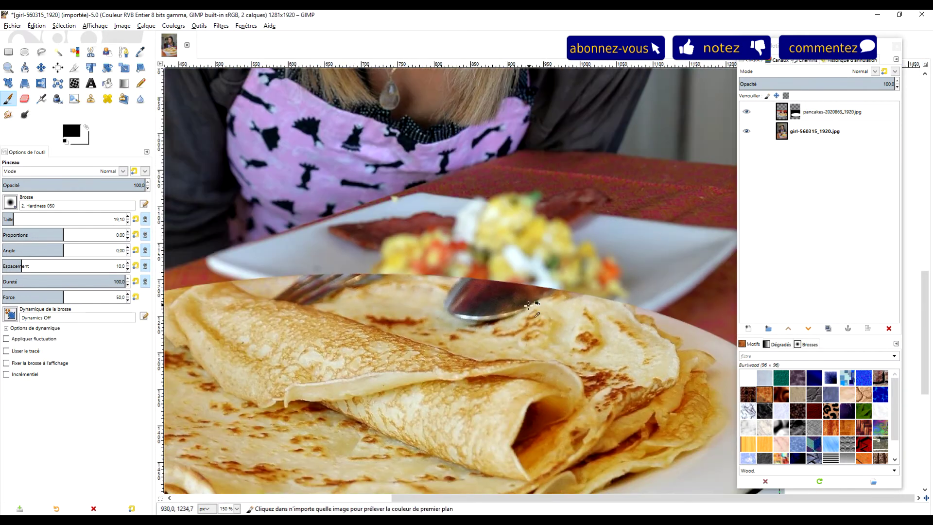
scroll(458, 309, "down", 1)
scroll(439, 312, "down", 1)
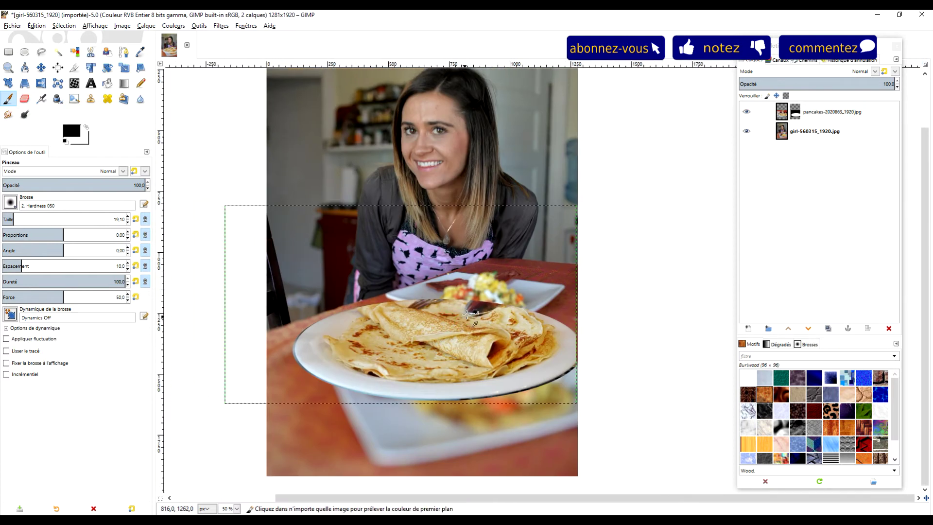
scroll(476, 307, "up", 2)
scroll(486, 309, "up", 1)
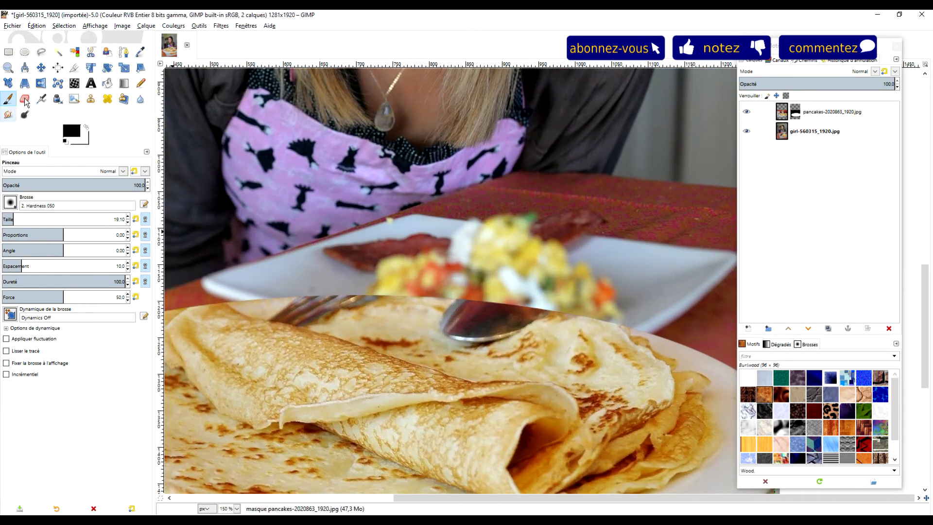
- Clone pancake texture over the cutlery at the left of the top pancake
left_click(90, 98)
left_click(790, 116)
left_click(783, 114)
left_click(797, 114)
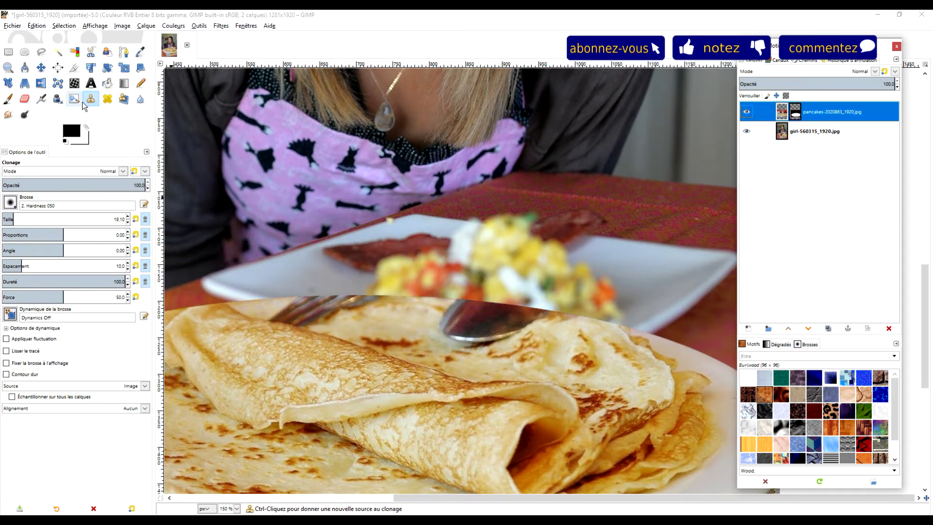
left_click(549, 335, "ctrl")
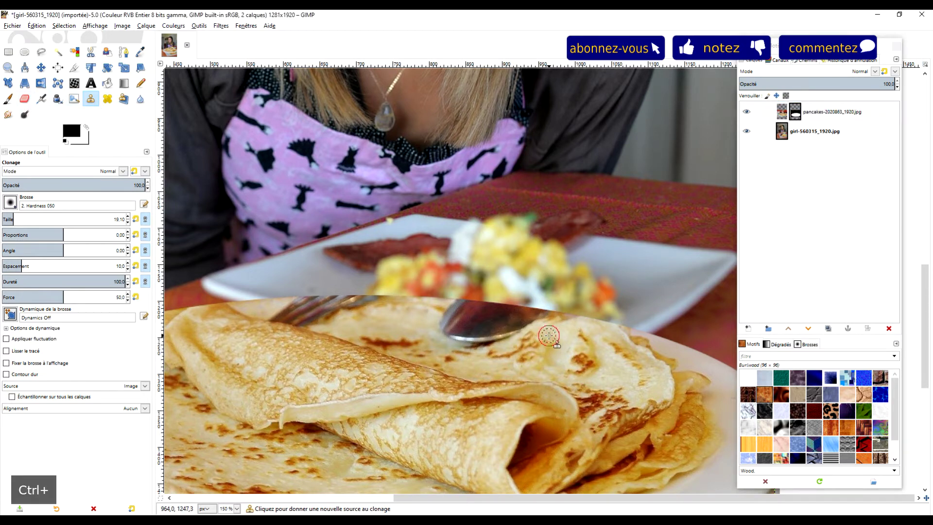
scroll(559, 332, "up", 3)
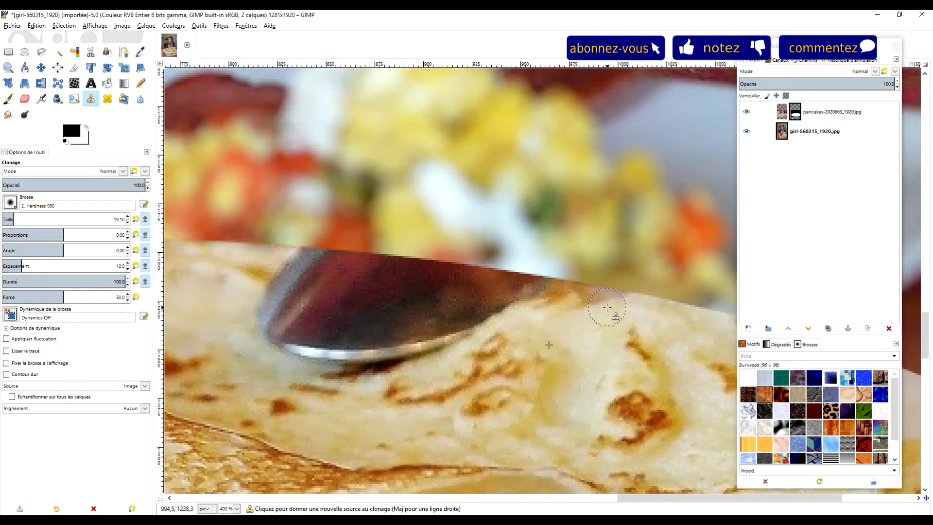
scroll(578, 312, "down", 2)
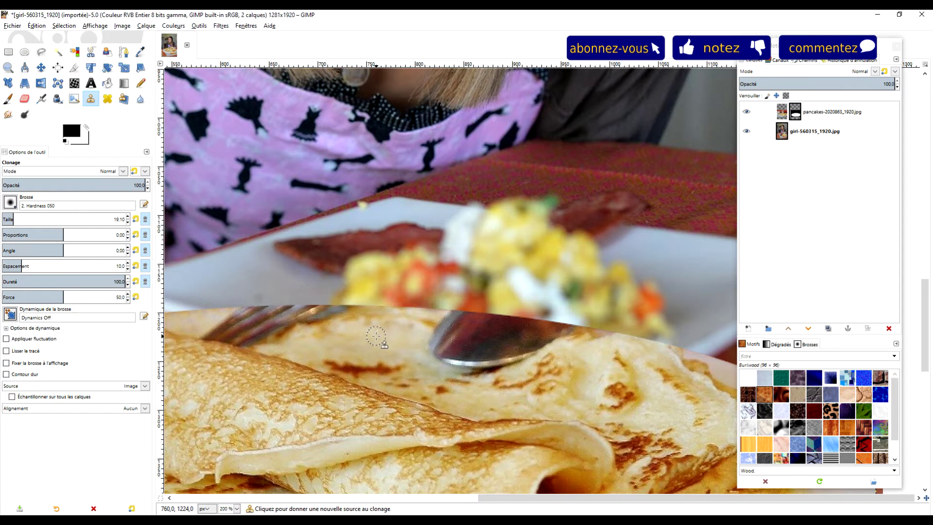
left_click(377, 336, "ctrl")
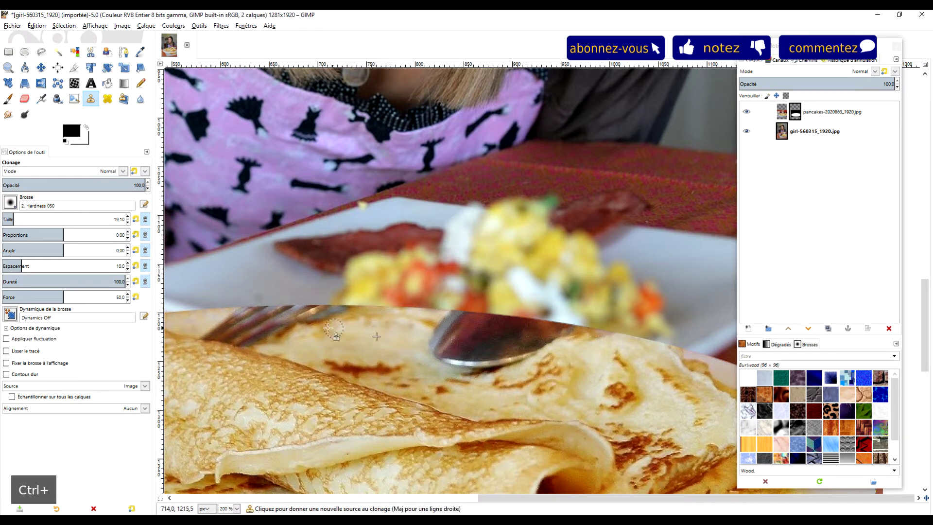
left_click(381, 330, "ctrl")
mouse_move(285, 329)
left_mouse_down()
mouse_move(291, 324)
mouse_move(254, 337)
mouse_move(323, 307)
left_mouse_up()
mouse_move(281, 329)
left_mouse_down()
mouse_move(346, 307)
mouse_move(260, 311)
mouse_move(250, 335)
mouse_move(260, 313)
mouse_move(243, 320)
mouse_move(249, 336)
mouse_move(272, 340)
mouse_move(213, 330)
left_mouse_up()
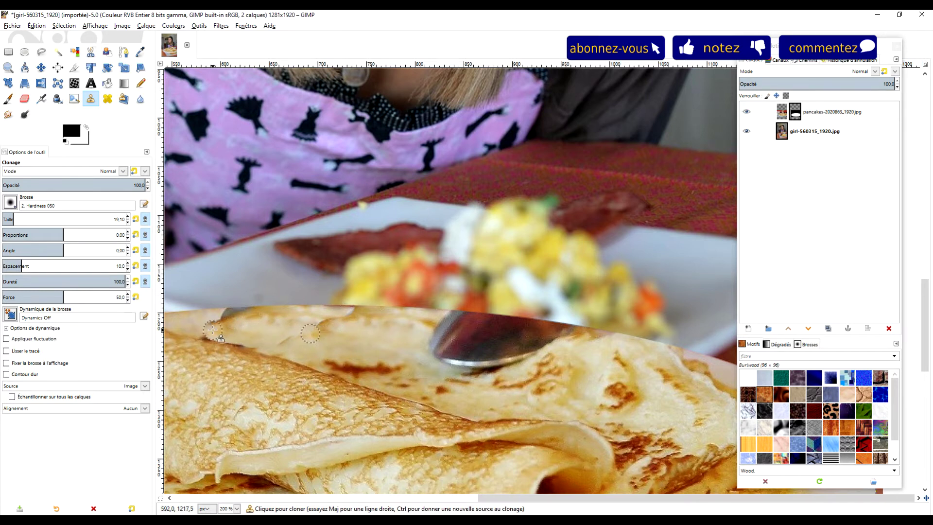
left_click(374, 334, "ctrl")
mouse_move(236, 314)
left_mouse_down()
mouse_move(243, 311)
mouse_move(212, 323)
left_mouse_up()
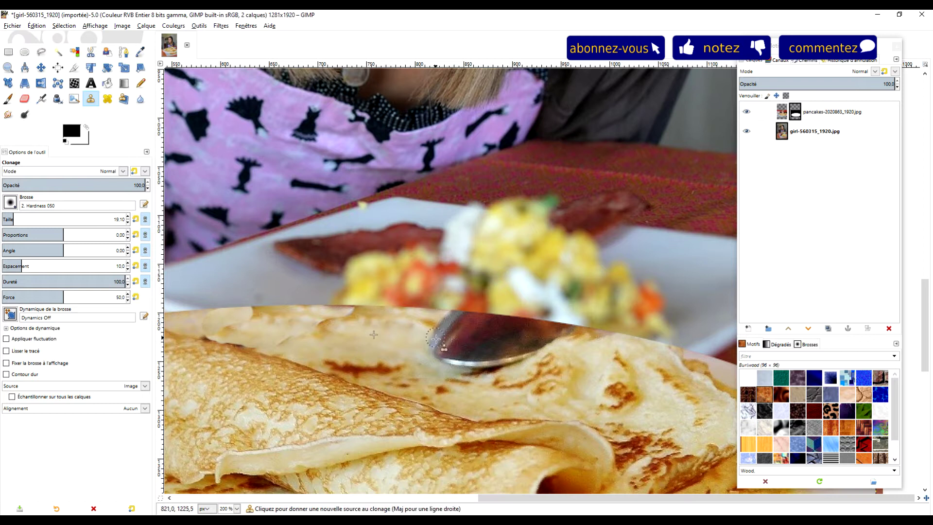
- Sample fresh pancake spots and clone over the knife tip and remaining knife
scroll(559, 355, "down", 2)
scroll(510, 340, "right", 4)
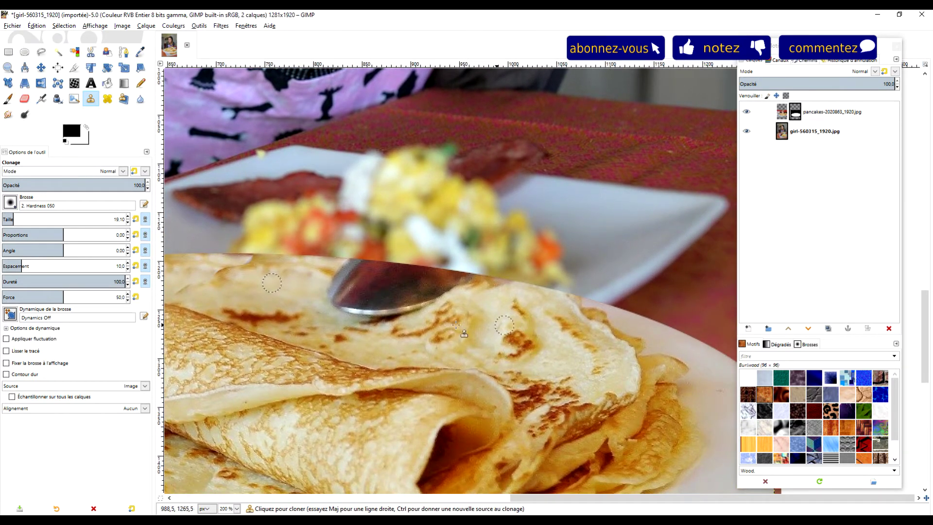
scroll(554, 364, "up", 1)
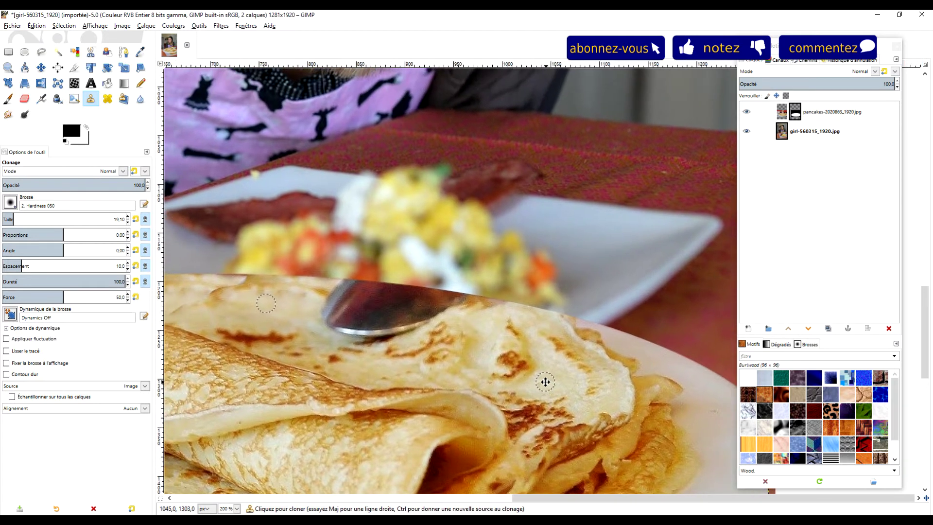
left_click(489, 327, "ctrl")
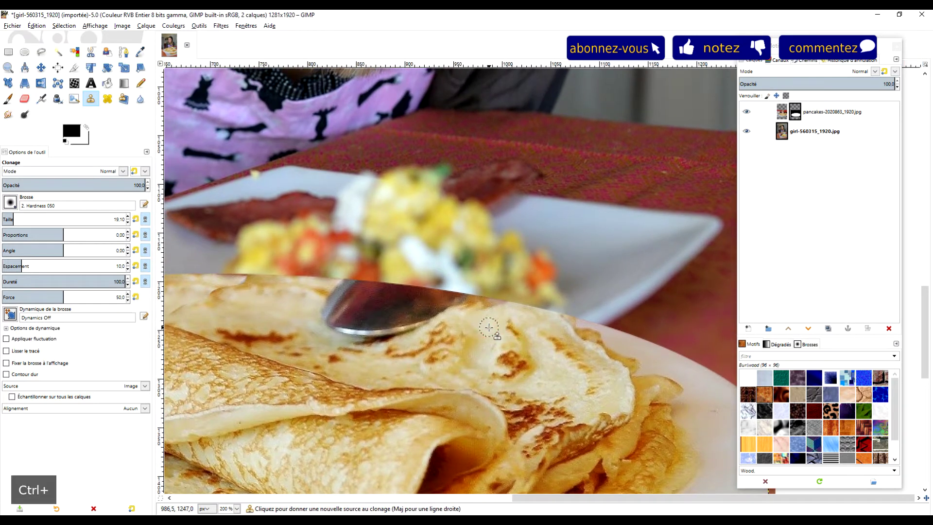
left_click(602, 351, "ctrl")
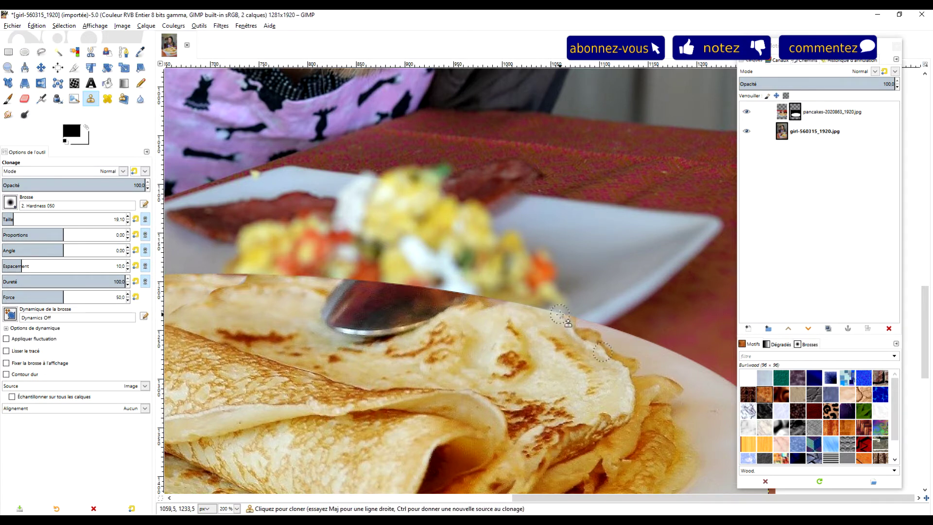
mouse_move(468, 300)
left_mouse_down()
mouse_move(407, 324)
mouse_move(444, 301)
mouse_move(475, 312)
left_mouse_up()
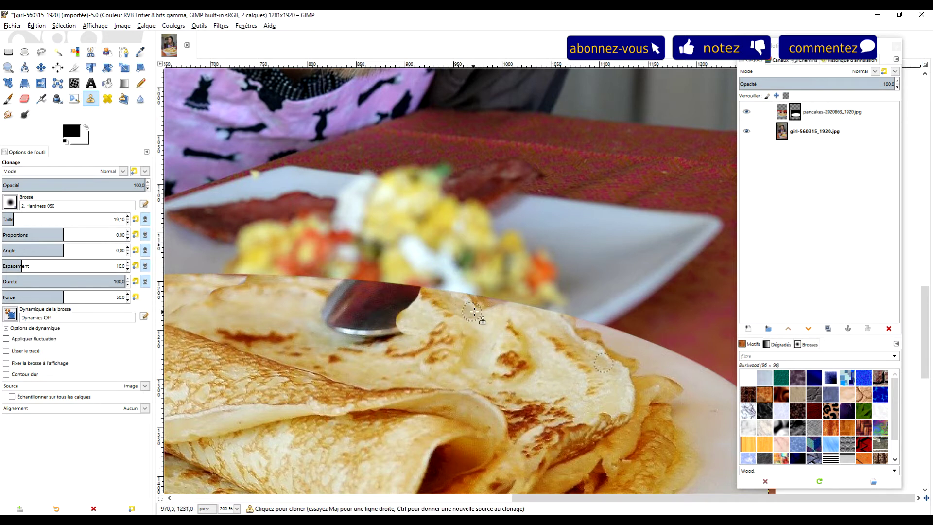
left_click(481, 349, "ctrl")
mouse_move(398, 291)
left_mouse_down()
mouse_move(349, 288)
mouse_move(345, 298)
mouse_move(396, 311)
mouse_move(401, 325)
left_mouse_up()
left_click(393, 362, "ctrl")
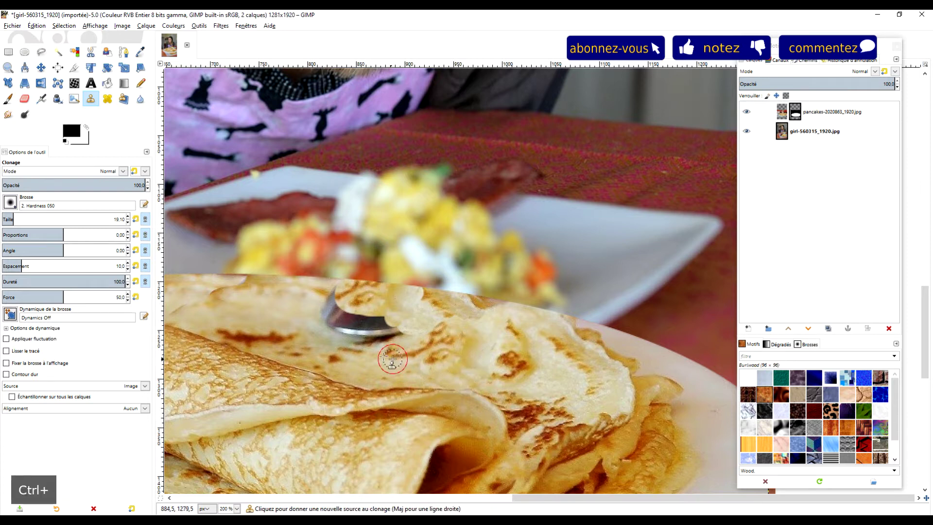
mouse_move(338, 306)
left_mouse_down()
mouse_move(369, 323)
mouse_move(346, 319)
mouse_move(391, 329)
mouse_move(394, 340)
mouse_move(355, 334)
mouse_move(331, 299)
mouse_move(346, 301)
left_mouse_up()
left_click(312, 347, "ctrl")
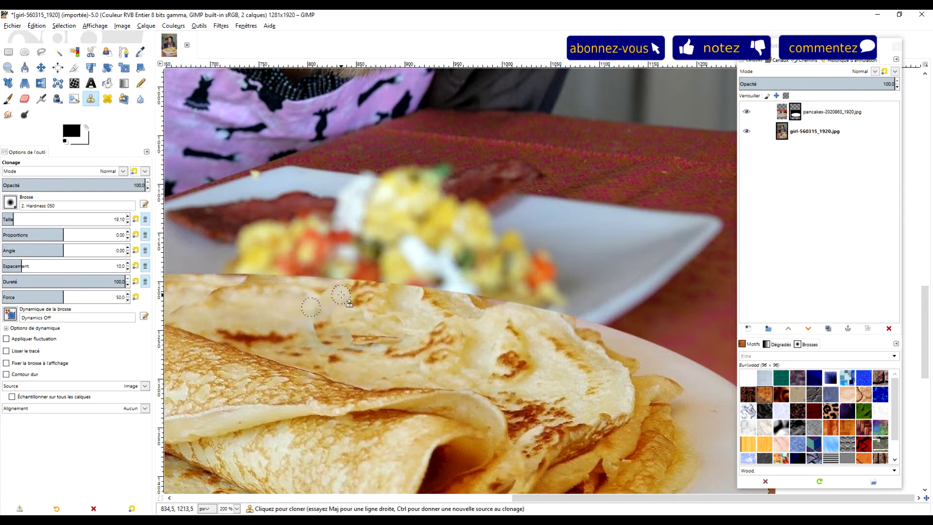
- Heal the cloned patches along the pancake, undoing one smeared stroke
left_click(107, 99)
left_click(290, 317, "ctrl")
left_click_drag(317, 324, 388, 352)
left_click(342, 303)
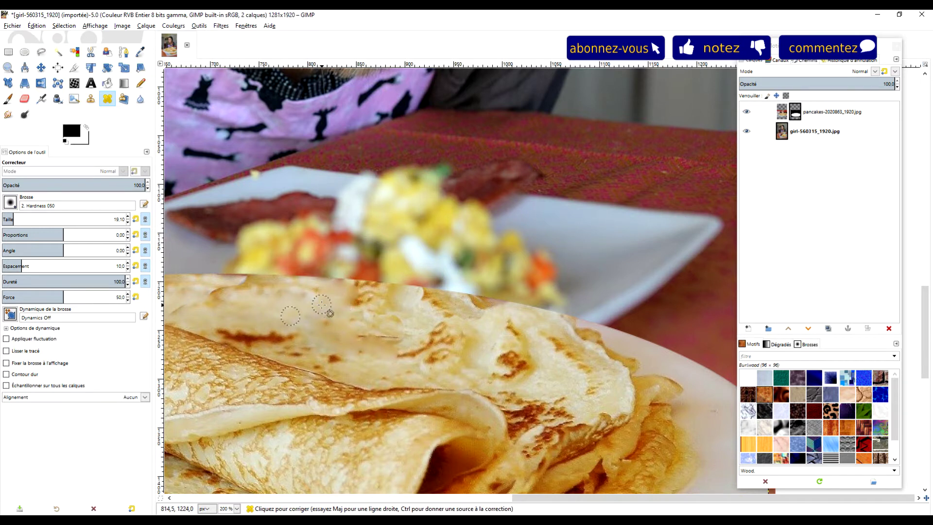
left_click(371, 373, "ctrl")
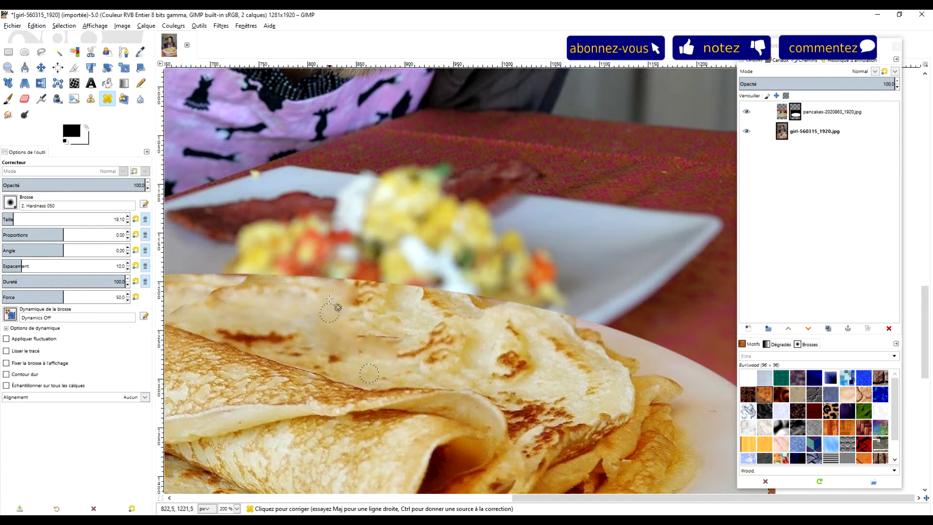
left_click(390, 301, "ctrl")
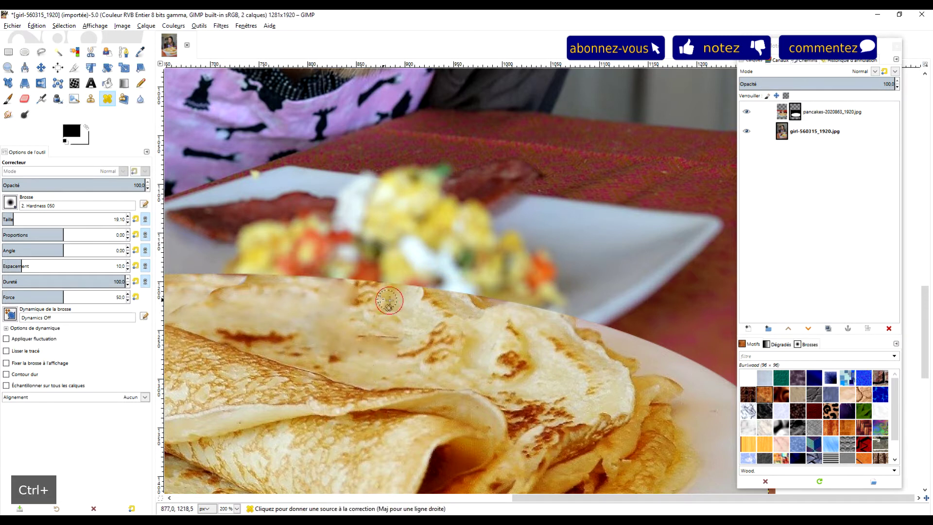
left_click_drag(342, 289, 372, 310)
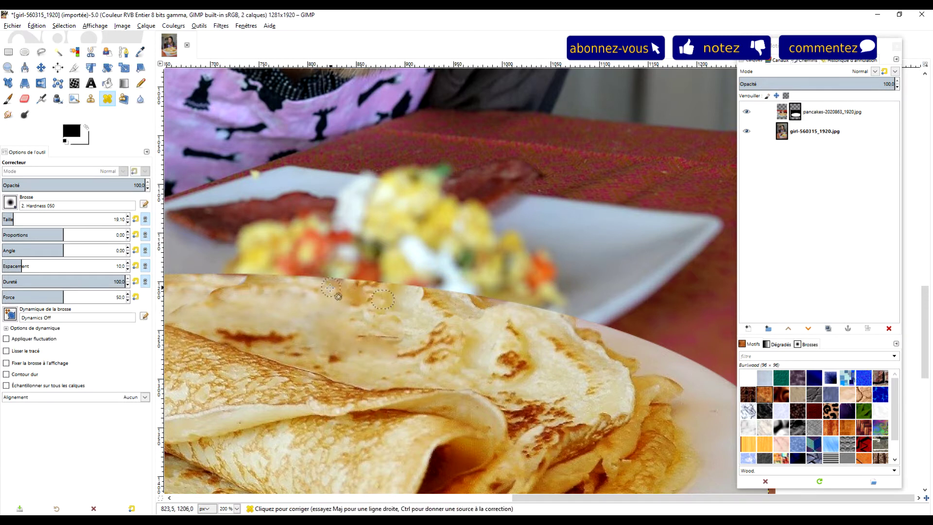
key("ctrl+z")
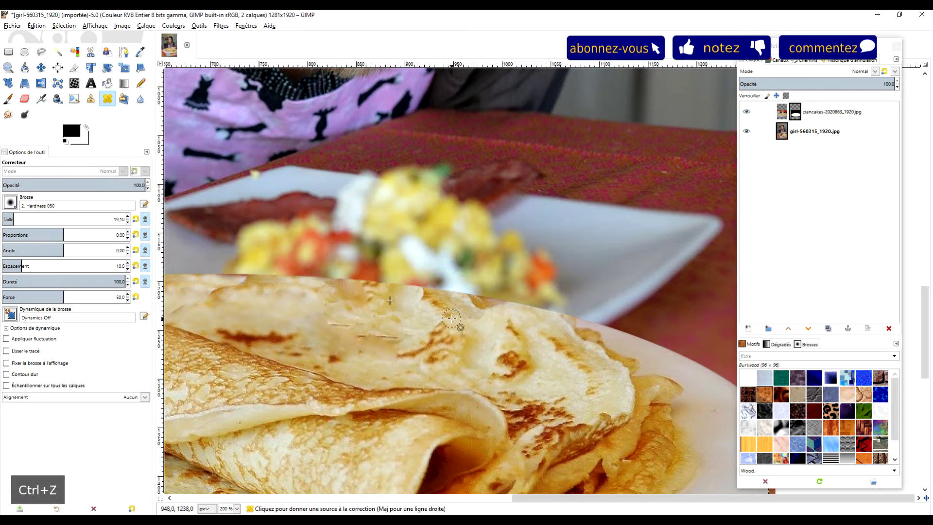
- Set new healing sources along the pancake's upper edge for further blending
left_click(387, 307, "ctrl")
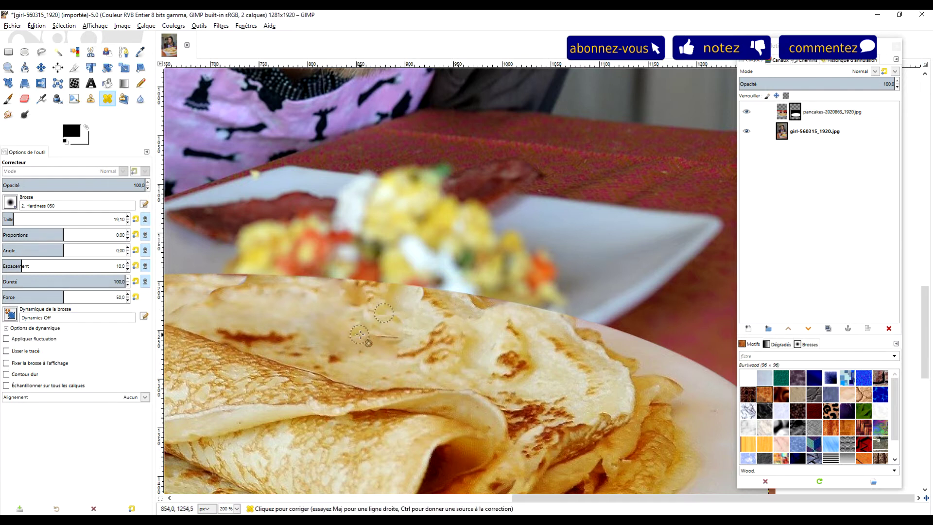
key("ctrl")
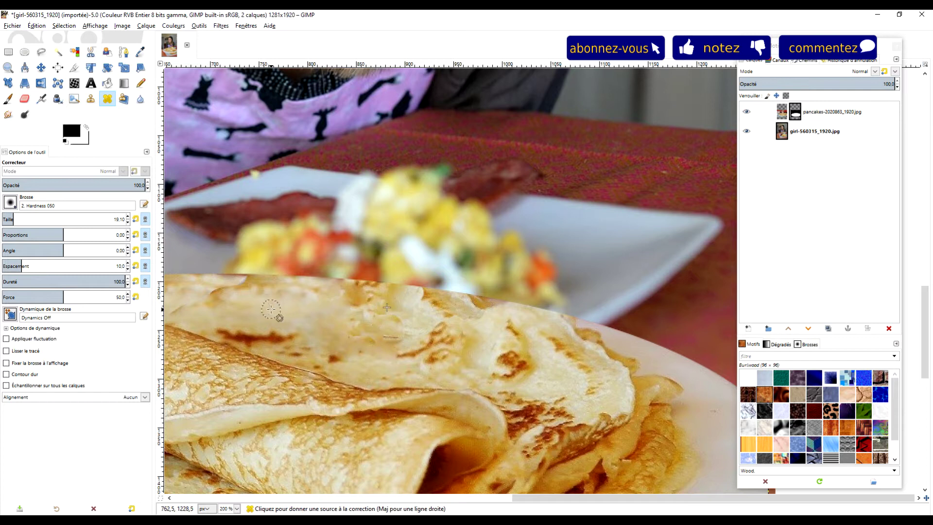
left_click_drag(271, 309, 441, 333)
left_click(426, 322, "ctrl")
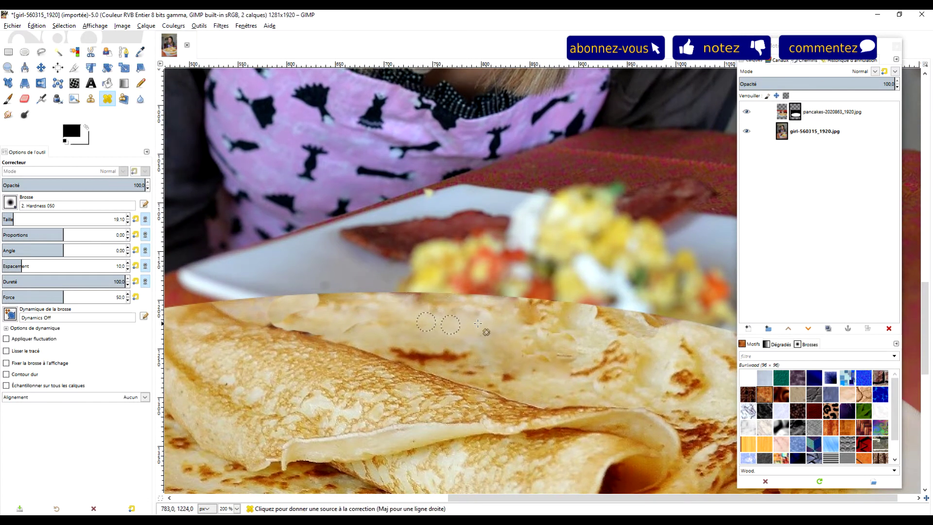
left_click(418, 302, "ctrl")
key("ctrl")
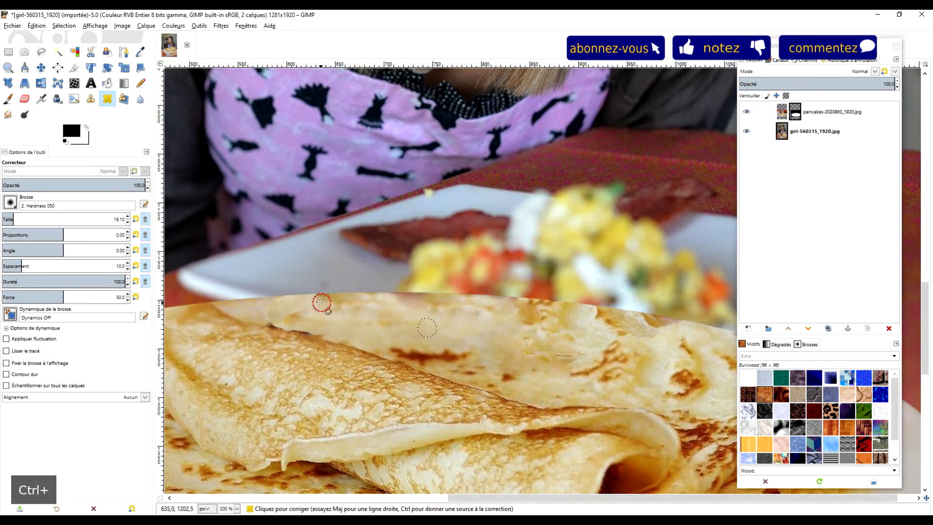
left_click(347, 319, "ctrl")
left_click(381, 310, "ctrl")
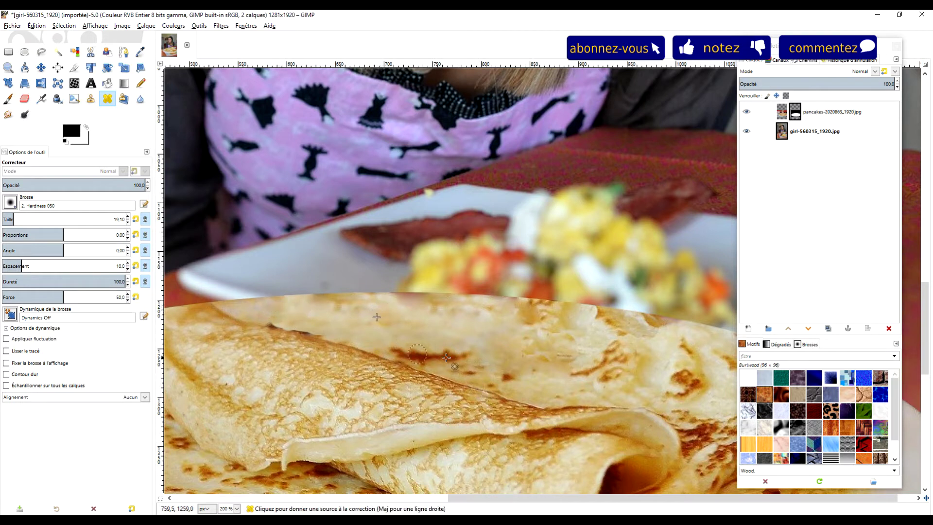
scroll(499, 336, "down", 3)
- Make the pancakes layer the active layer for editing
key("ctrl")
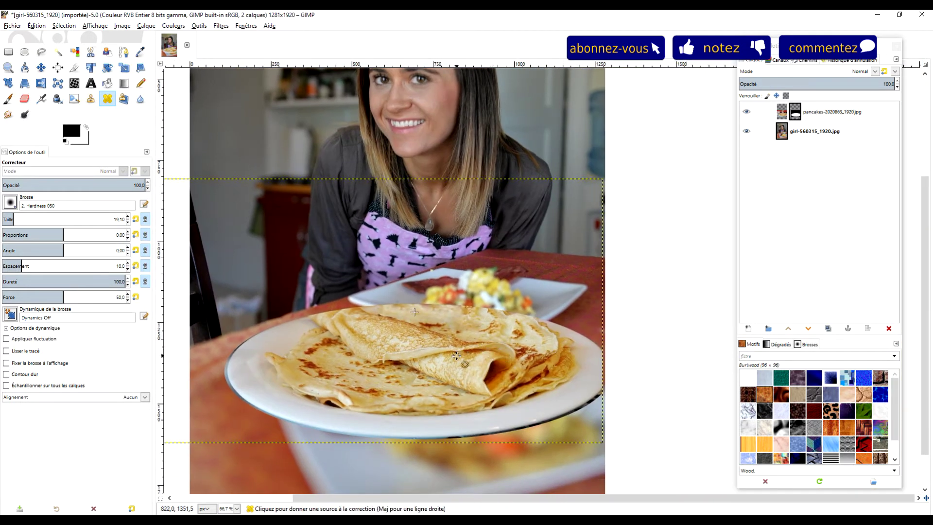
scroll(558, 353, "down", 1)
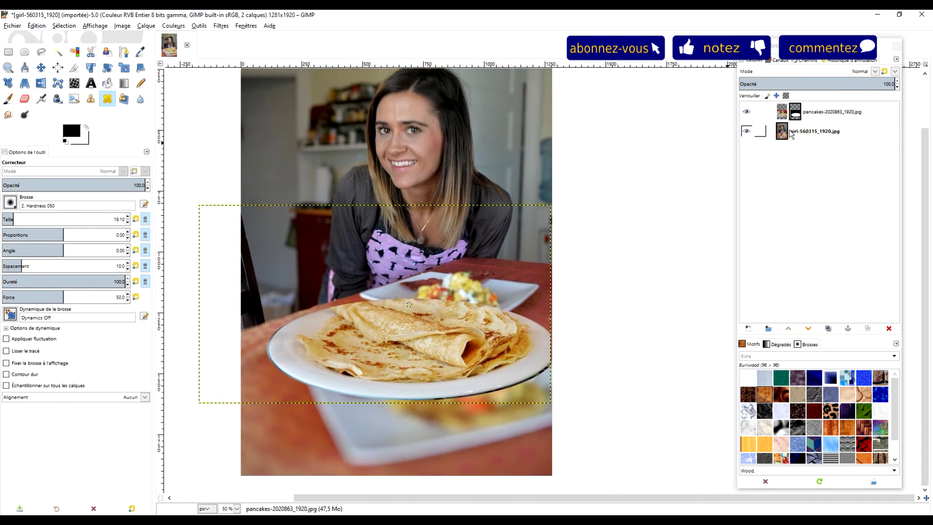
left_click(782, 117)
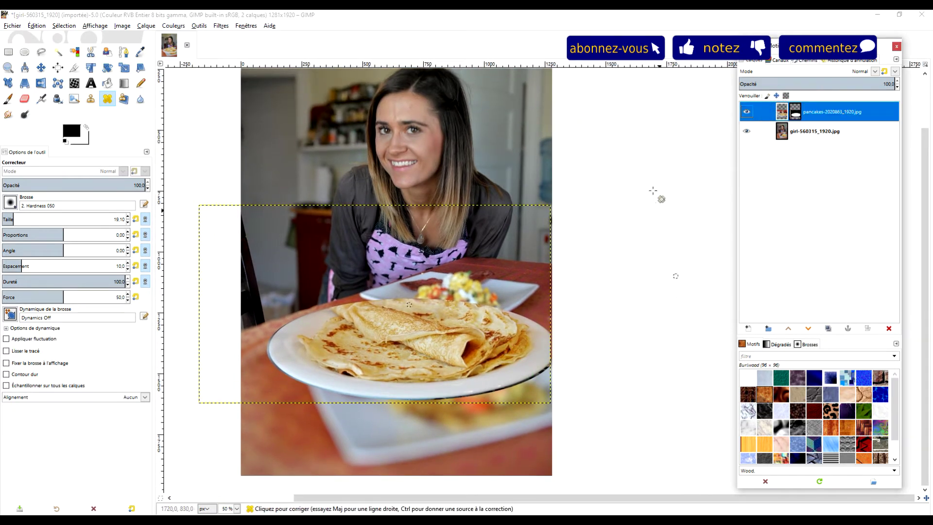
scroll(475, 310, "up", 1, "ctrl")
scroll(457, 311, "up", 2, "ctrl")
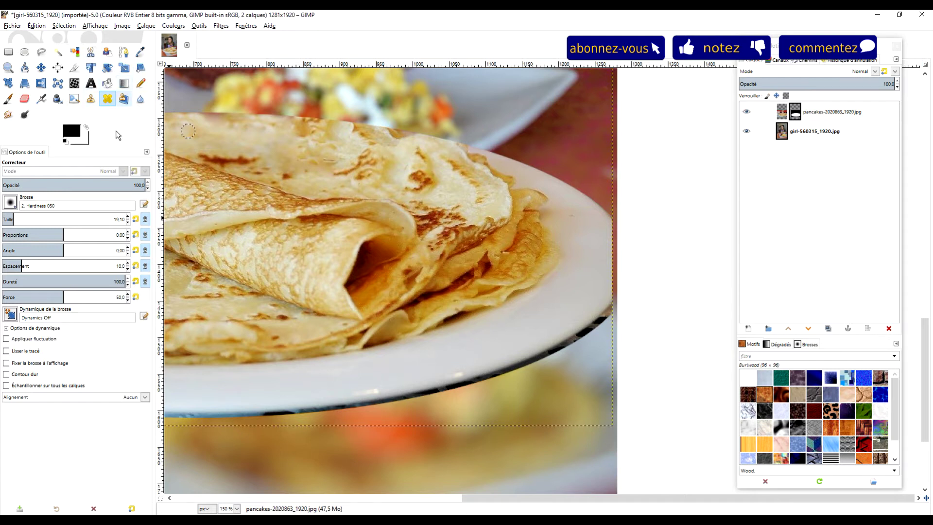
- Set up the Paintbrush at 80 opacity and size about 62, undoing a trial rim stroke
left_click(10, 99)
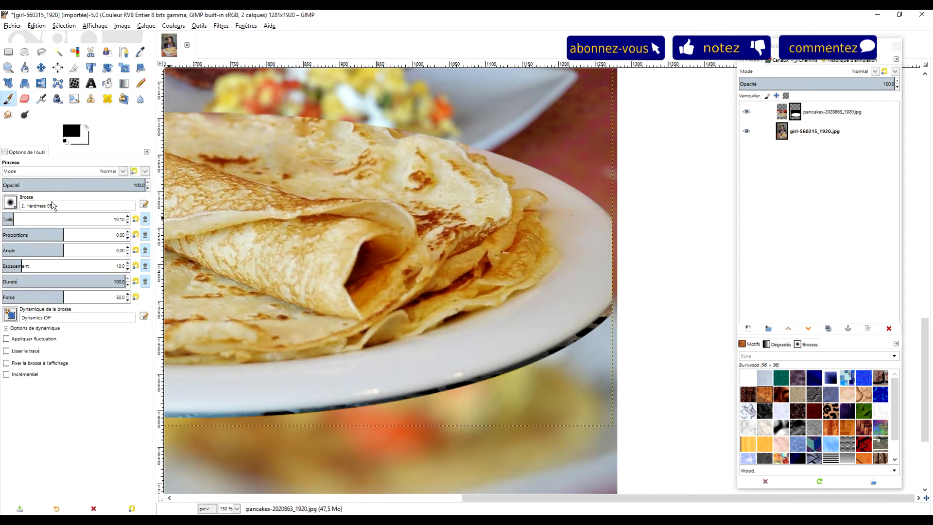
left_click_drag(141, 188, 129, 190)
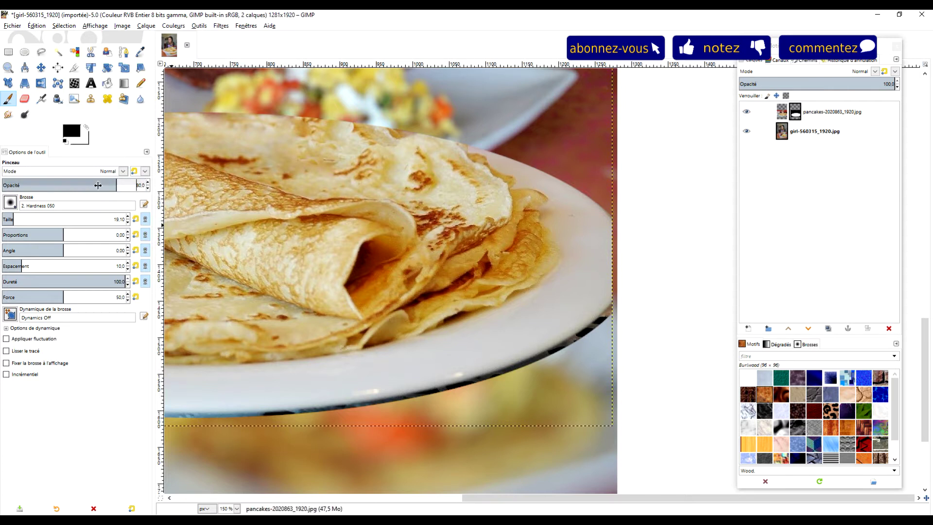
left_click_drag(20, 219, 25, 220)
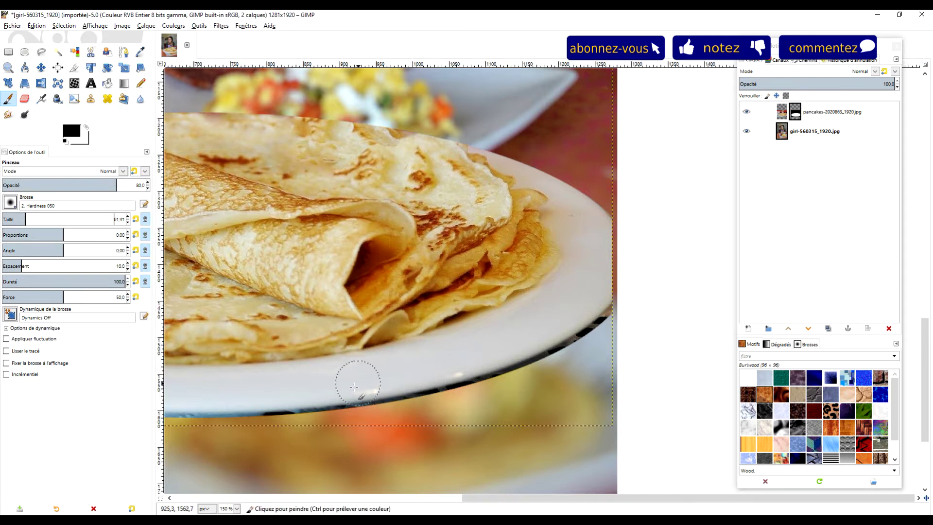
scroll(324, 403, "up", 2)
left_click_drag(327, 396, 336, 421)
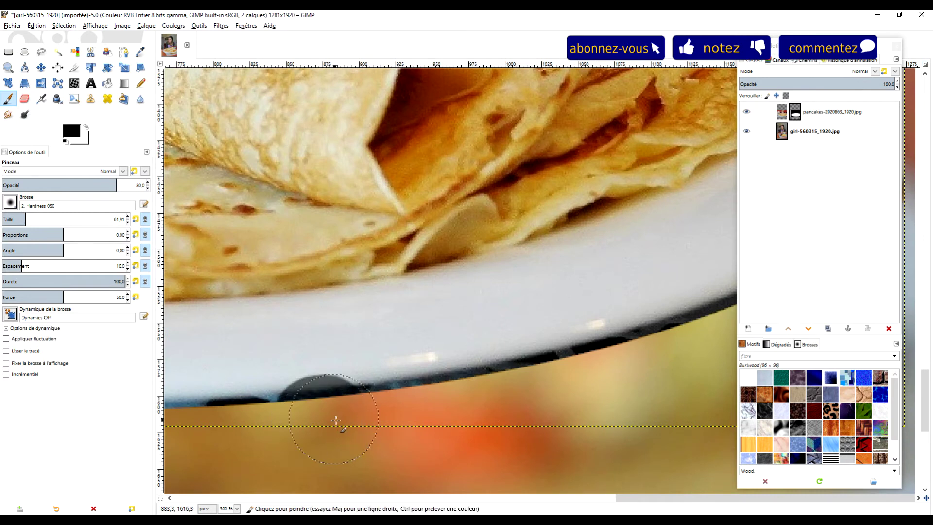
key("ctrl+z")
- With higher opacity and a smaller brush, try black strokes on the plate rim, then undo them
left_click_drag(626, 348, 598, 301)
left_click(141, 184)
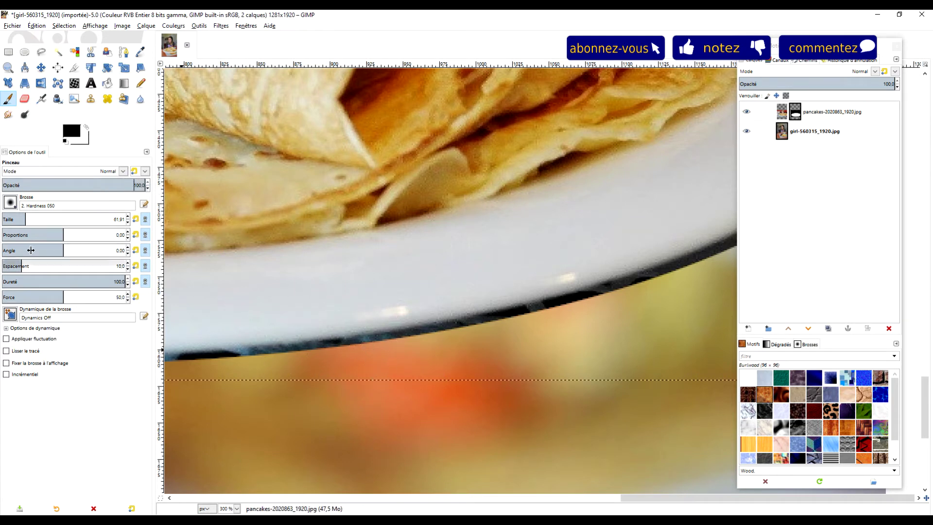
left_click_drag(26, 219, 12, 219)
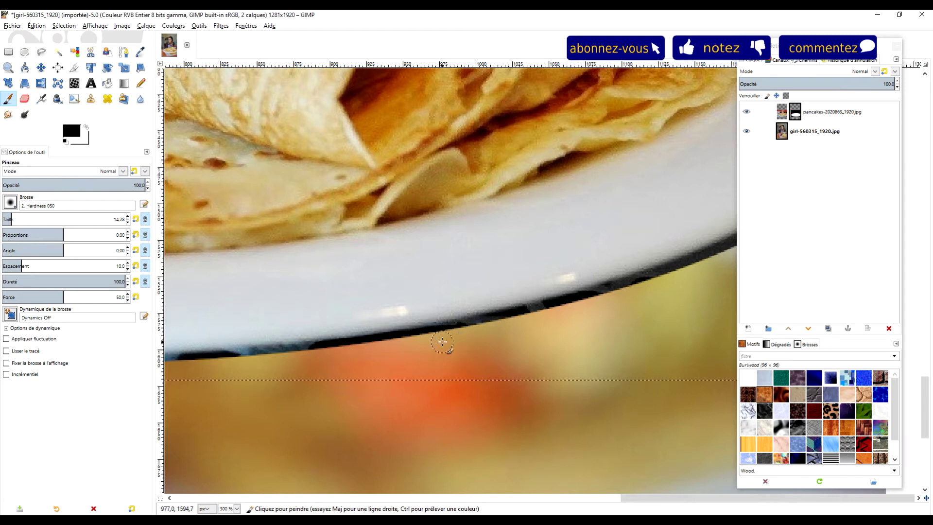
left_click_drag(460, 325, 323, 350)
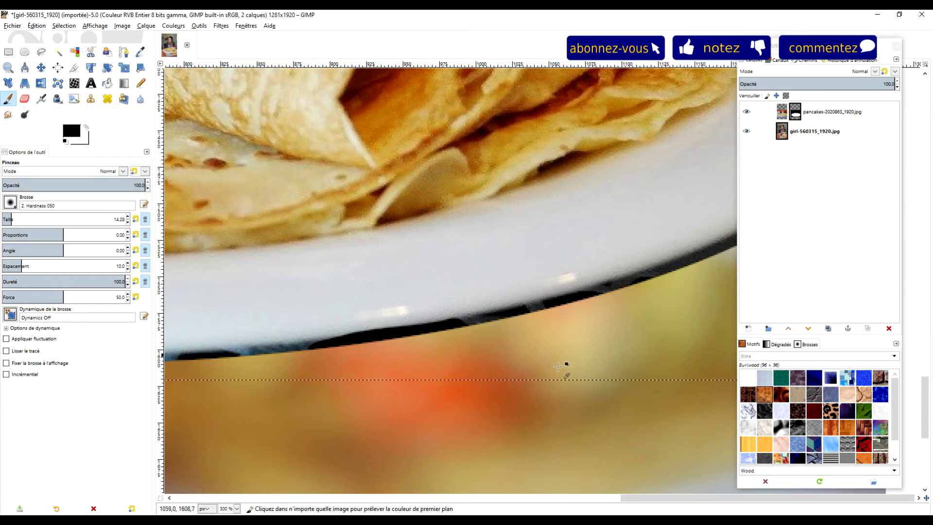
key("ctrl+z")
key("ctrl+z")
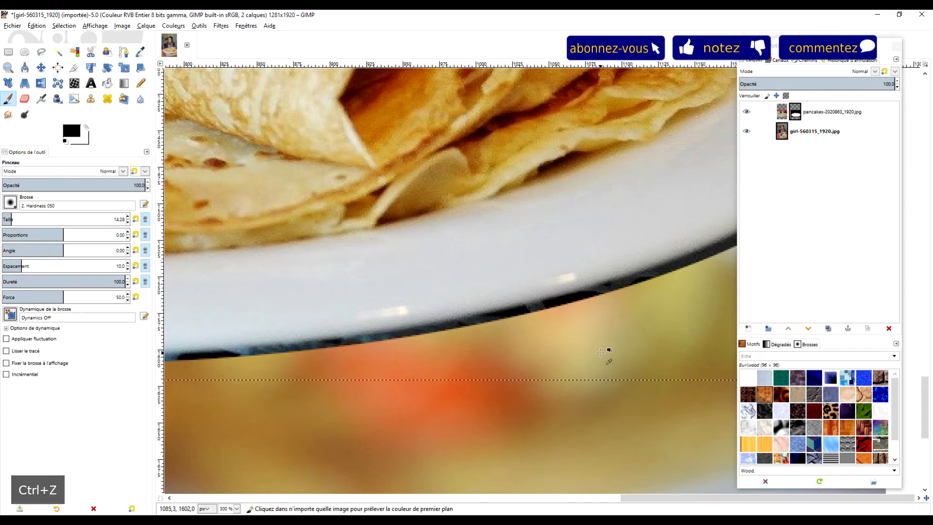
key("1")
- Try a white stroke along the plate rim, then undo it
scroll(608, 349, "up", 1)
scroll(608, 348, "up", 1)
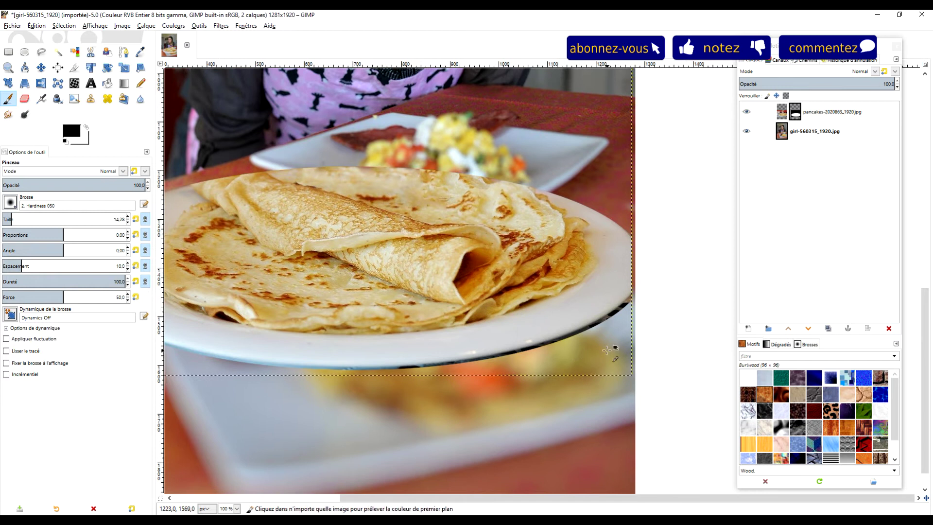
scroll(607, 348, "up", 1)
left_click(88, 127)
left_click_drag(247, 376, 330, 364)
key("ctrl")
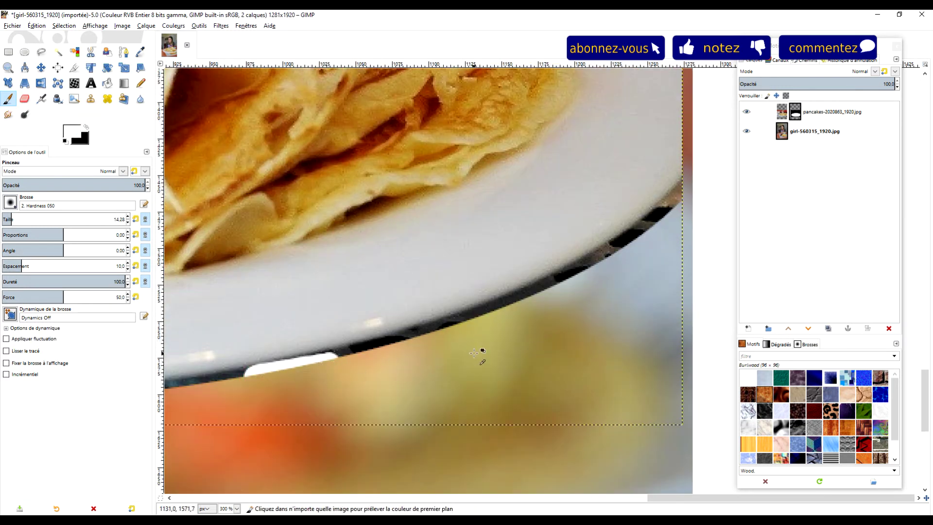
key("ctrl+z")
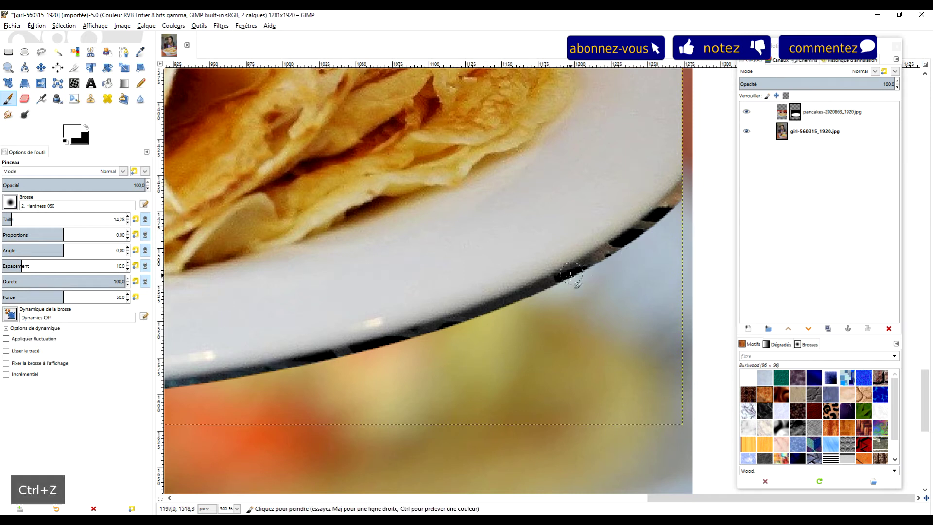
- Switch back to black and paint the pancakes layer mask along the plate rim
left_click(88, 130)
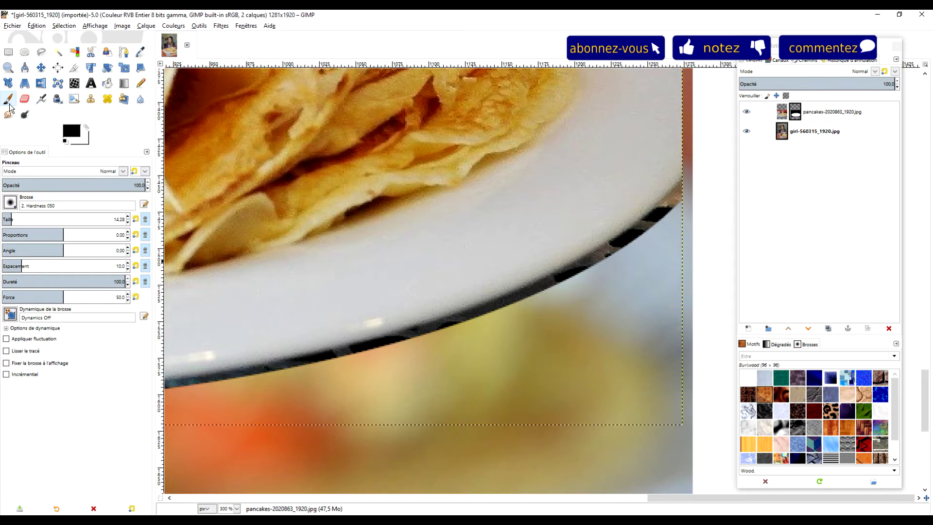
left_click(827, 111)
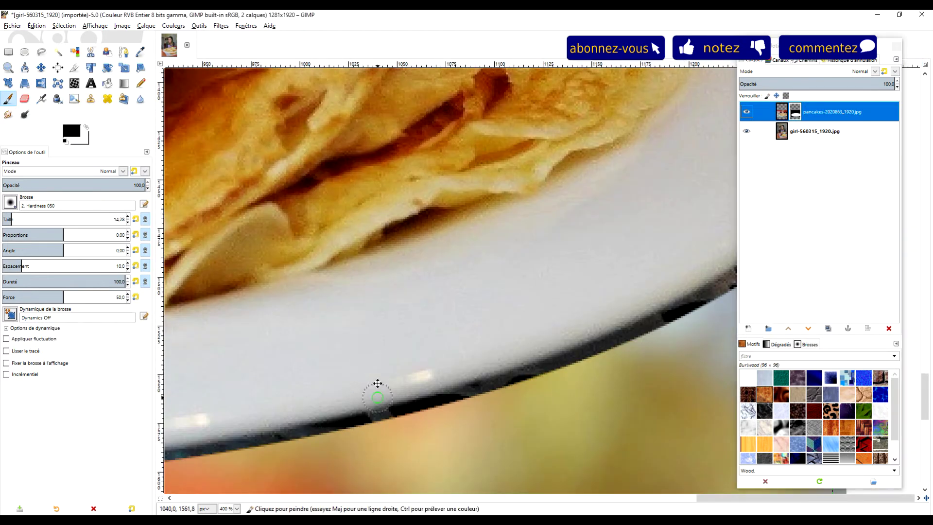
scroll(371, 340, "up", 1)
left_click(351, 329)
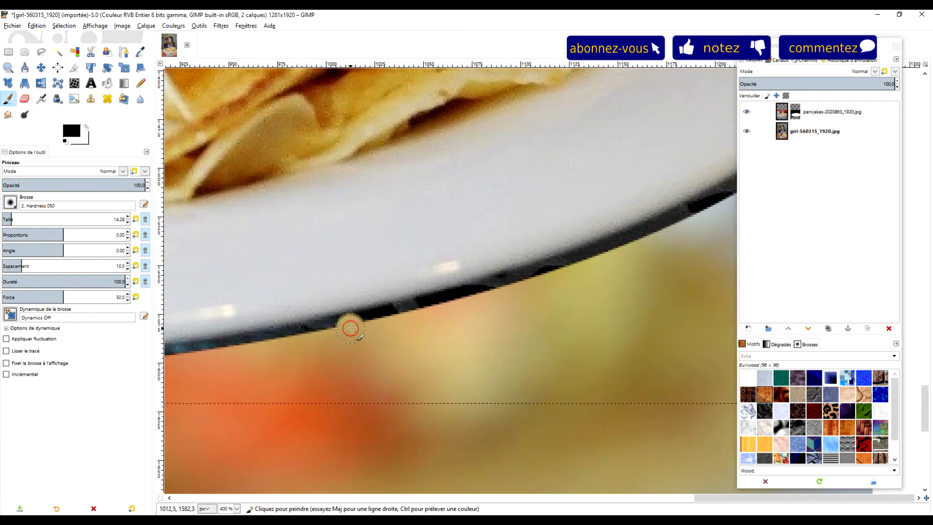
left_click_drag(352, 328, 459, 297)
- Smooth the jagged dark lower rim toward the left and then the right side
scroll(481, 343, "down", 1)
scroll(482, 343, "up", 1)
scroll(481, 343, "down", 1)
left_click_drag(481, 340, 211, 372)
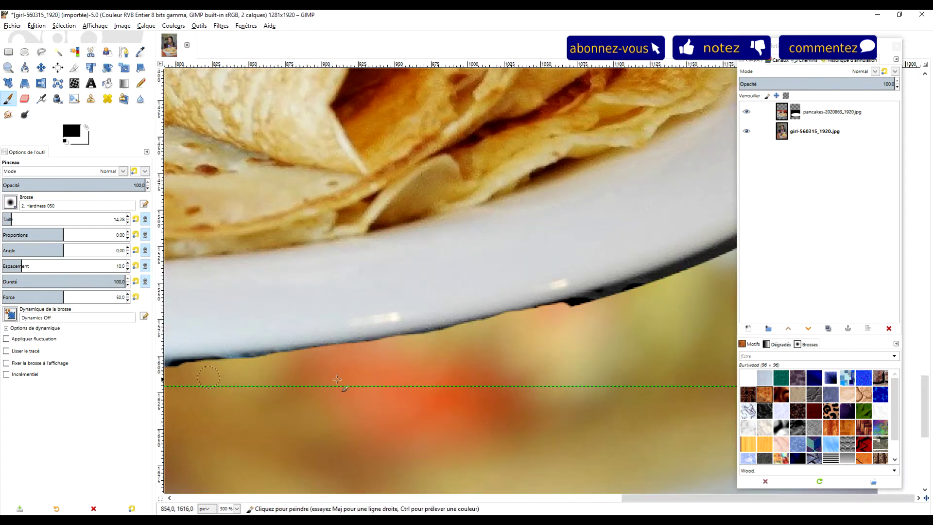
scroll(338, 379, "right", 5)
scroll(337, 379, "up", 1)
mouse_move(398, 333)
left_mouse_down()
mouse_move(506, 308)
mouse_move(558, 282)
mouse_move(443, 416)
mouse_move(505, 376)
mouse_move(533, 337)
mouse_move(395, 427)
mouse_move(359, 436)
left_mouse_up()
left_click_drag(513, 354, 485, 376)
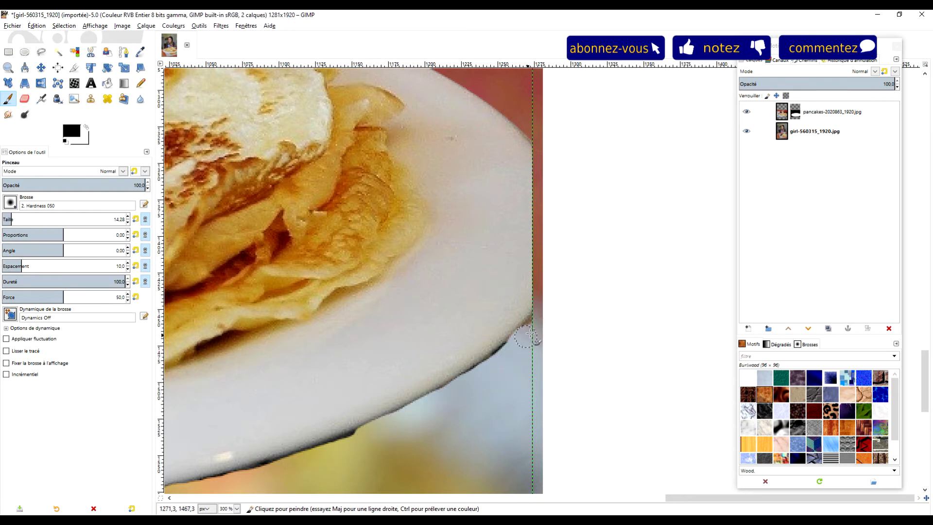
- Zoom out to review the whole image, then undo the last retouch stroke on the rim
scroll(546, 323, "down", 2)
scroll(502, 300, "down", 1)
scroll(664, 290, "down", 1)
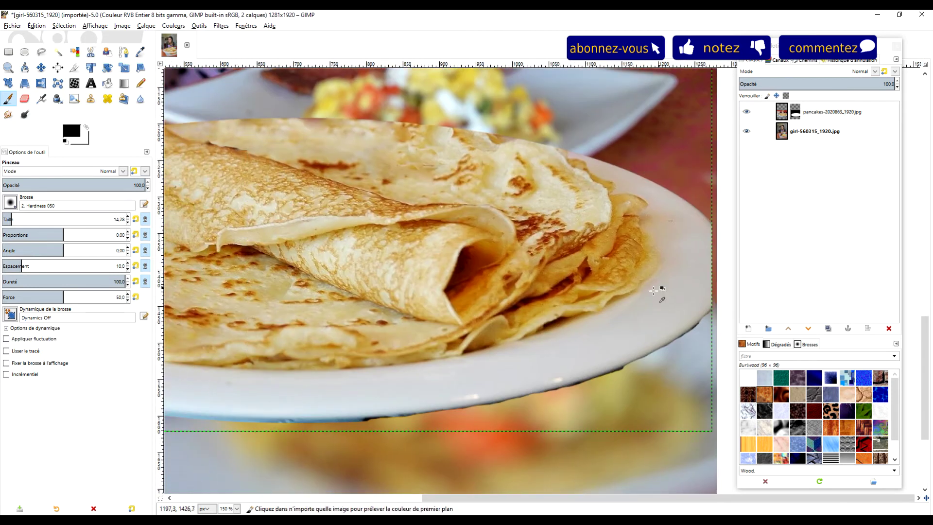
scroll(598, 311, "down", 1)
scroll(533, 298, "up", 2)
scroll(396, 309, "up", 1)
scroll(395, 308, "down", 2)
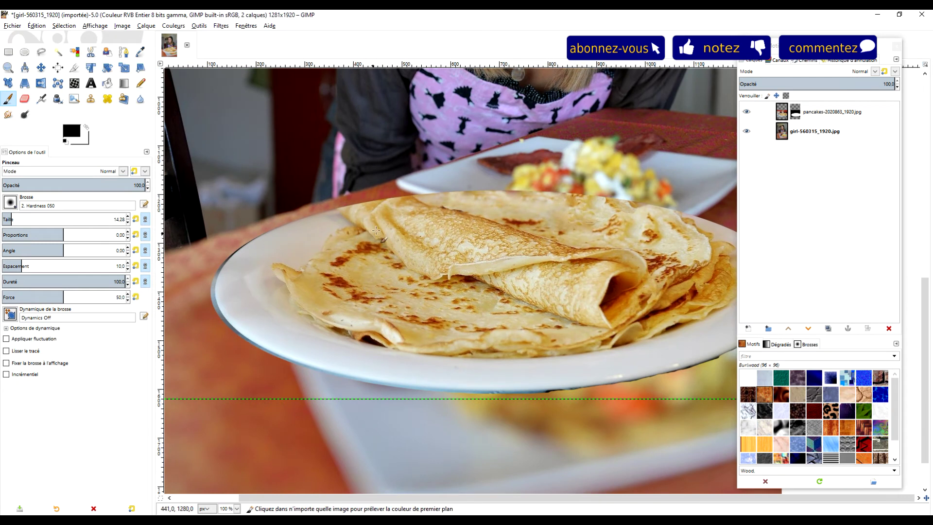
scroll(380, 233, "up", 2)
scroll(382, 263, "up", 1)
scroll(386, 282, "down", 1)
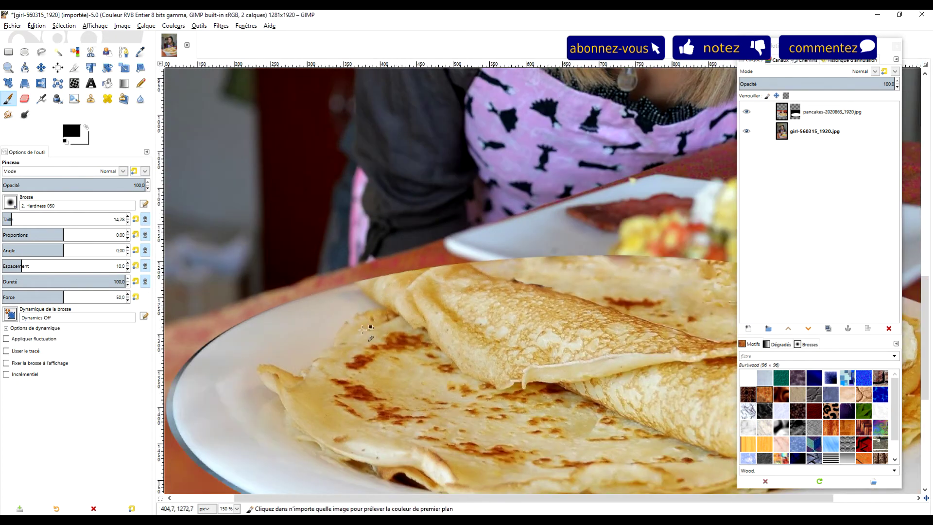
scroll(347, 335, "down", 1)
scroll(454, 323, "left", 2)
scroll(455, 324, "up", 1)
scroll(384, 343, "up", 1)
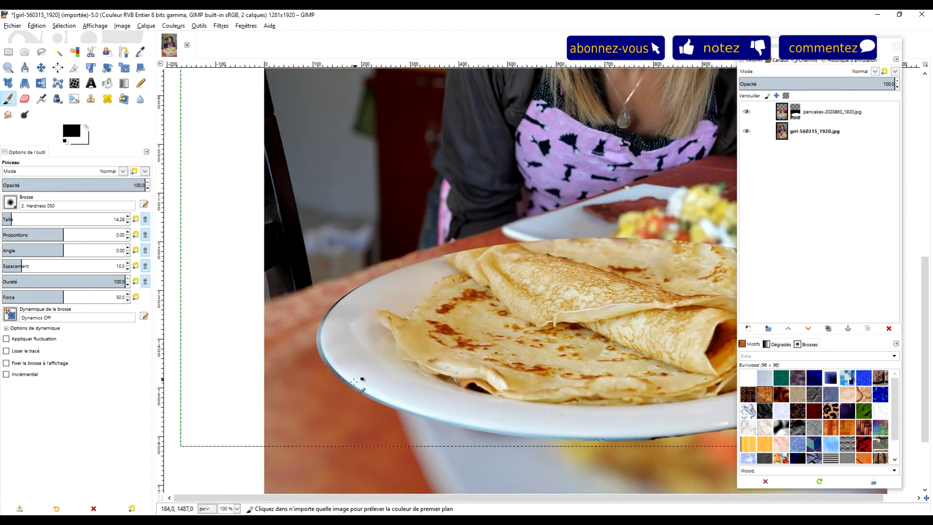
scroll(365, 382, "up", 1)
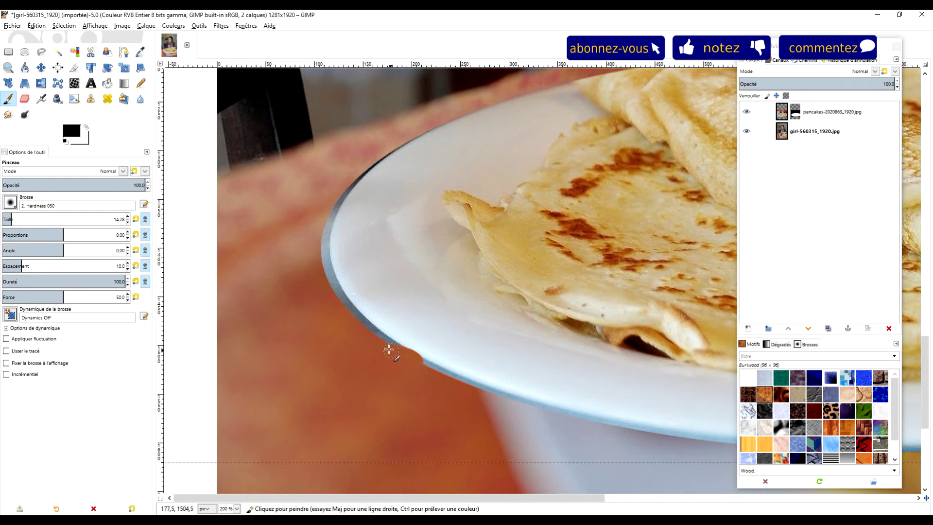
key("ctrl+z")
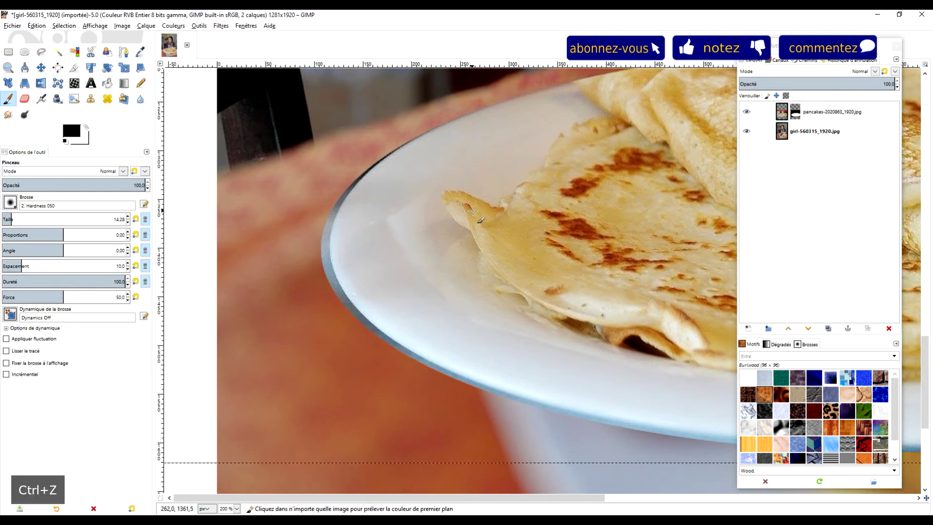
scroll(440, 258, "down", 1)
scroll(440, 257, "right", 3)
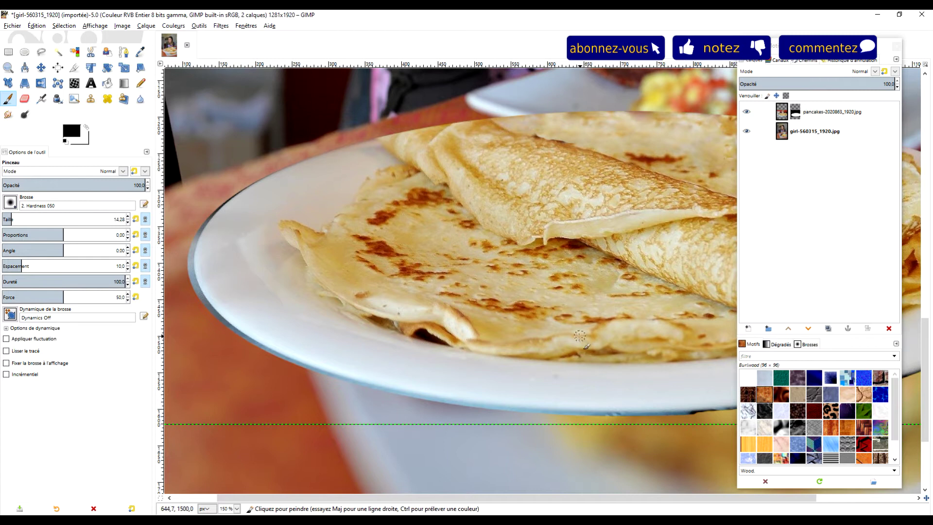
scroll(505, 333, "left", 2)
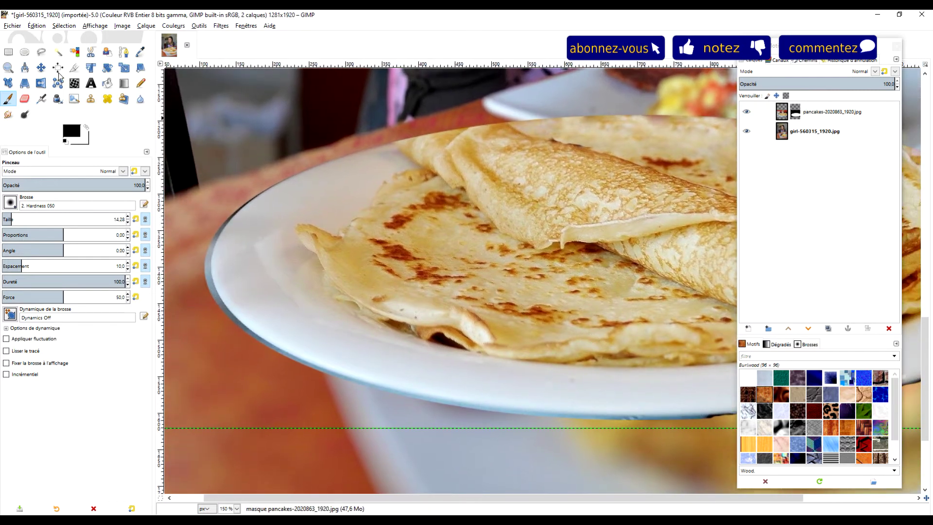
- Choose the Paths tool and recentre the whole image in view
left_click(124, 51)
scroll(451, 367, "down", 2)
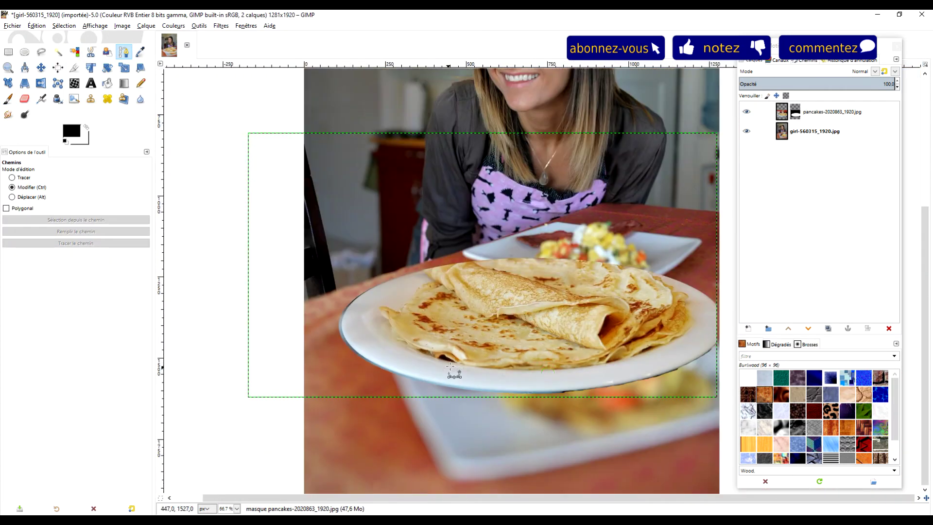
scroll(465, 381, "right", 2)
scroll(553, 391, "down", 1)
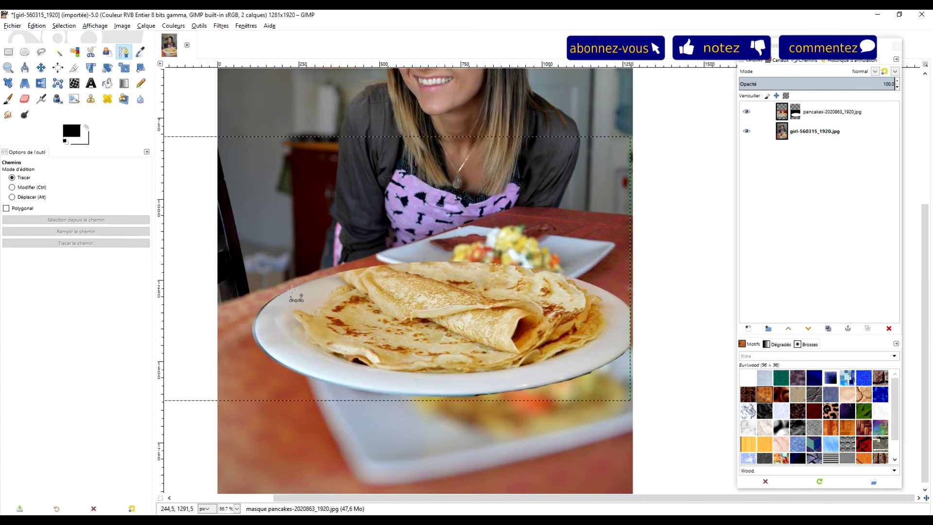
left_click_drag(194, 247, 225, 211)
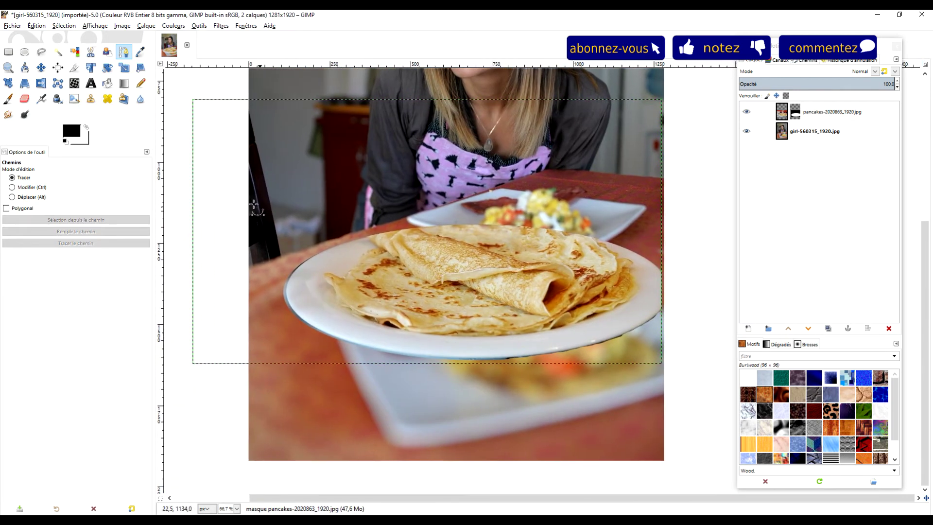
scroll(251, 282, "up", 3)
scroll(463, 285, "right", 2)
scroll(438, 282, "right", 3)
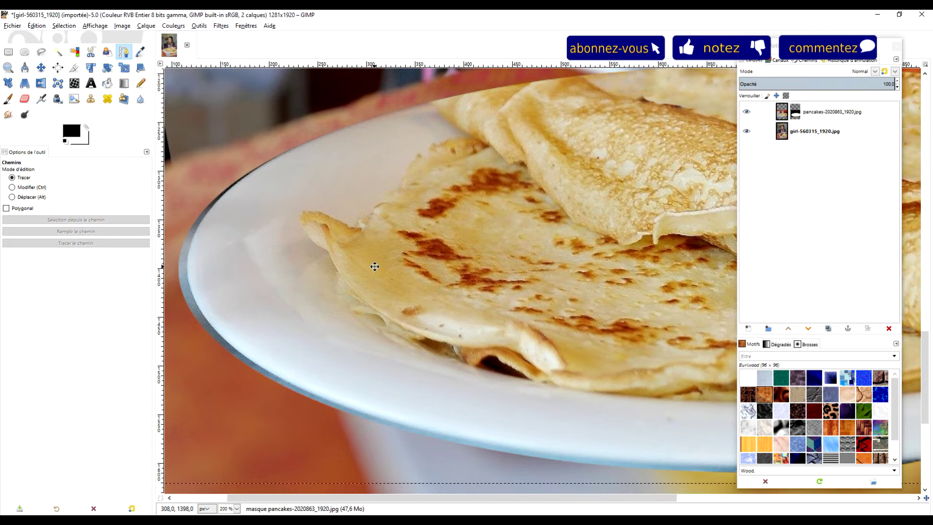
scroll(554, 309, "down", 3)
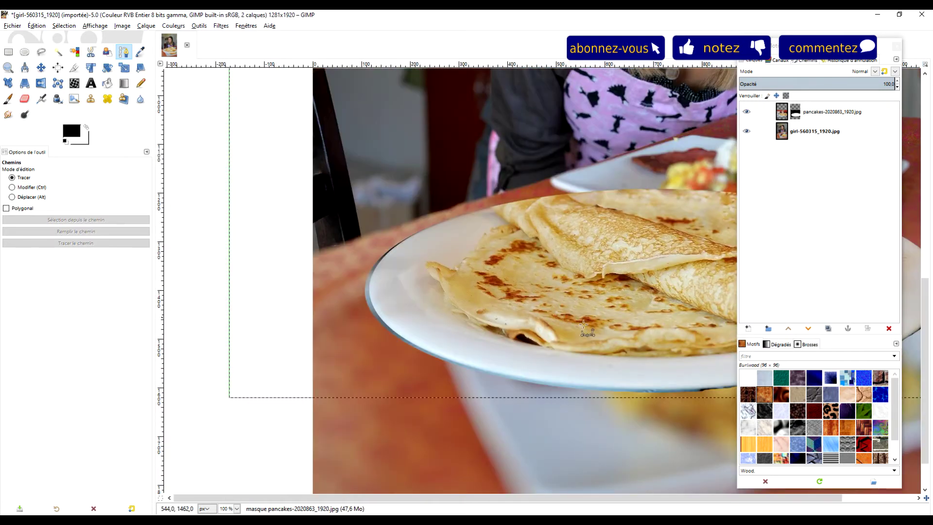
scroll(449, 321, "up", 1)
scroll(632, 379, "up", 2)
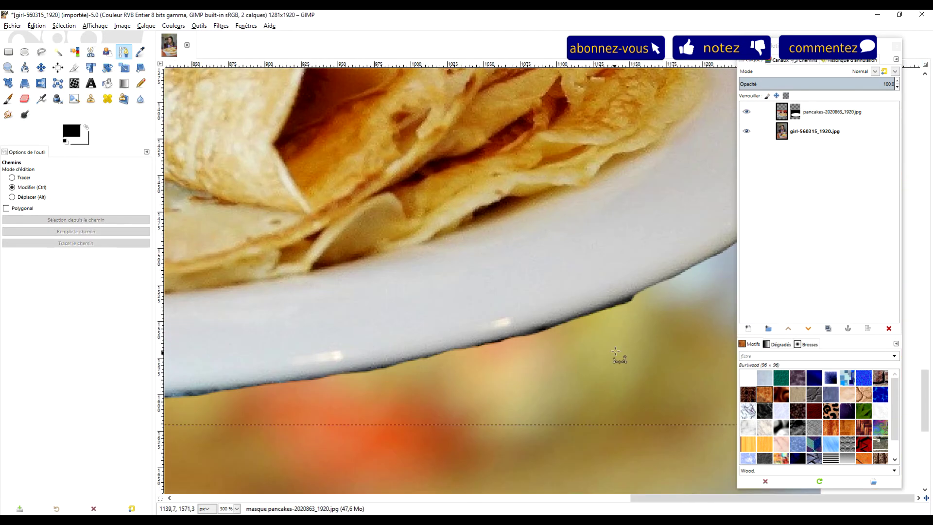
scroll(632, 323, "down", 1)
- Zoom in to about 400% on the plate's right edge with path drawing active
left_click_drag(627, 321, 562, 334)
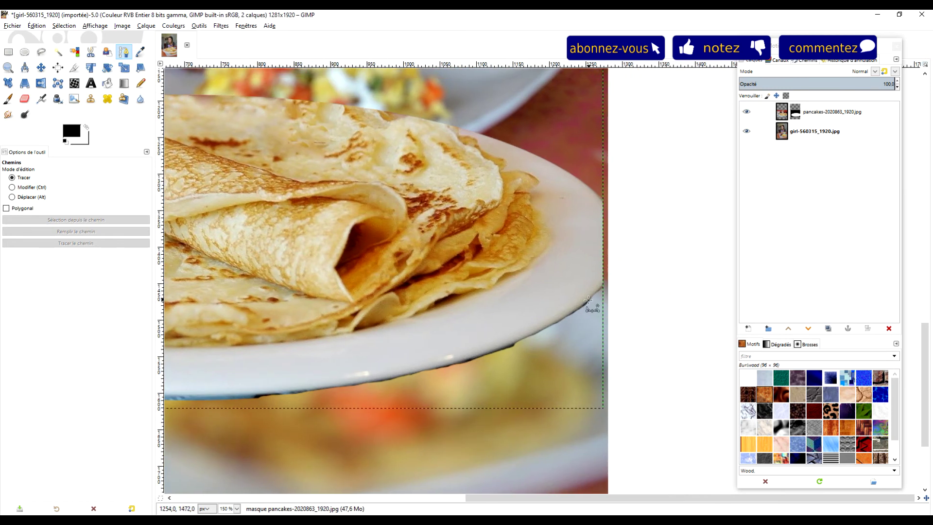
scroll(562, 313, "down", 3)
left_click(121, 51)
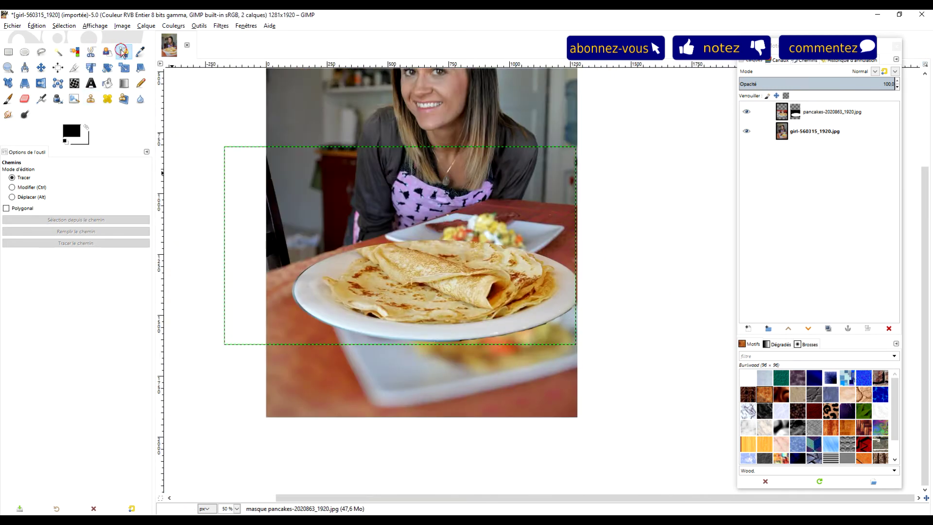
scroll(490, 307, "up", 3)
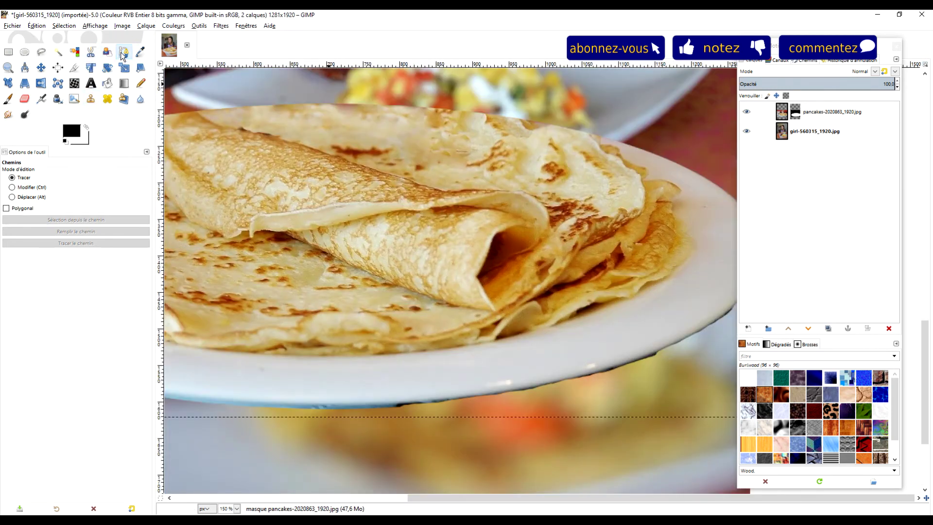
scroll(625, 316, "up", 1)
scroll(627, 371, "up", 2)
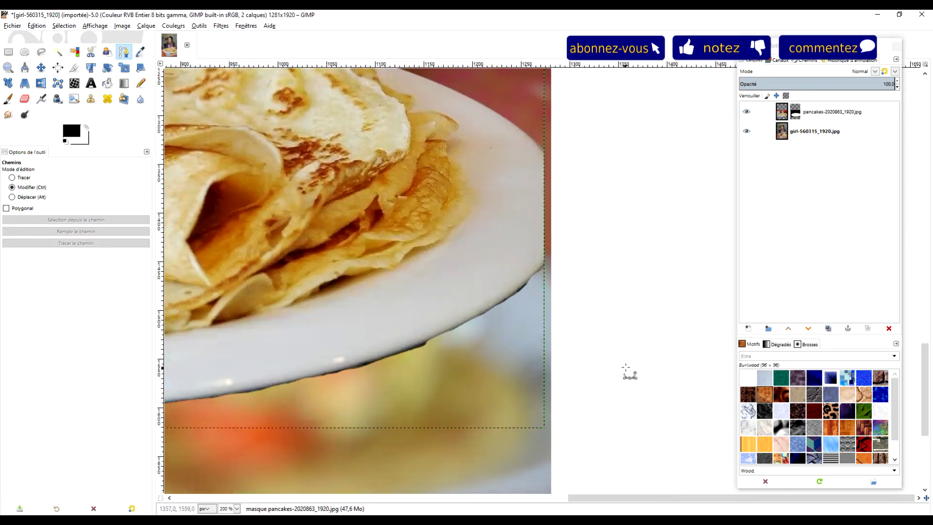
scroll(627, 371, "up", 1)
scroll(510, 204, "down", 1)
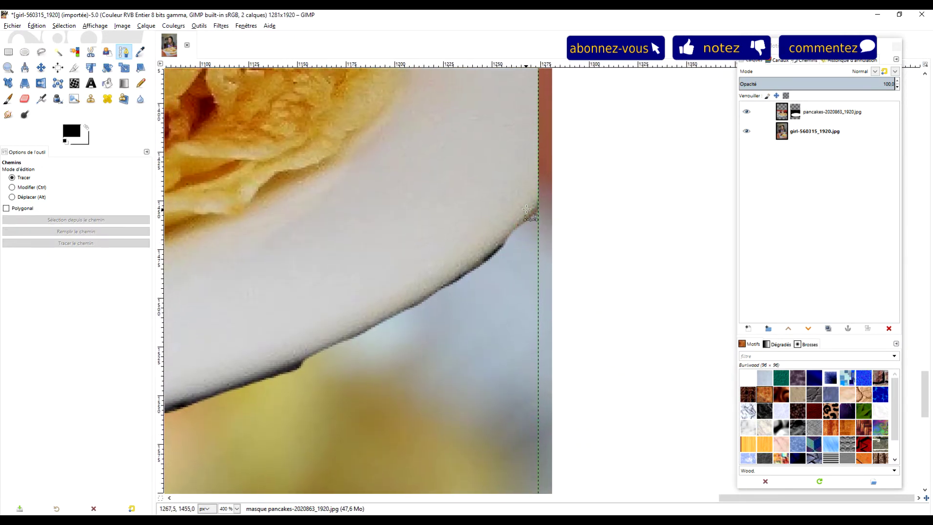
- Start the path at the plate's right edge and add curved points along its bottom
left_click(538, 208)
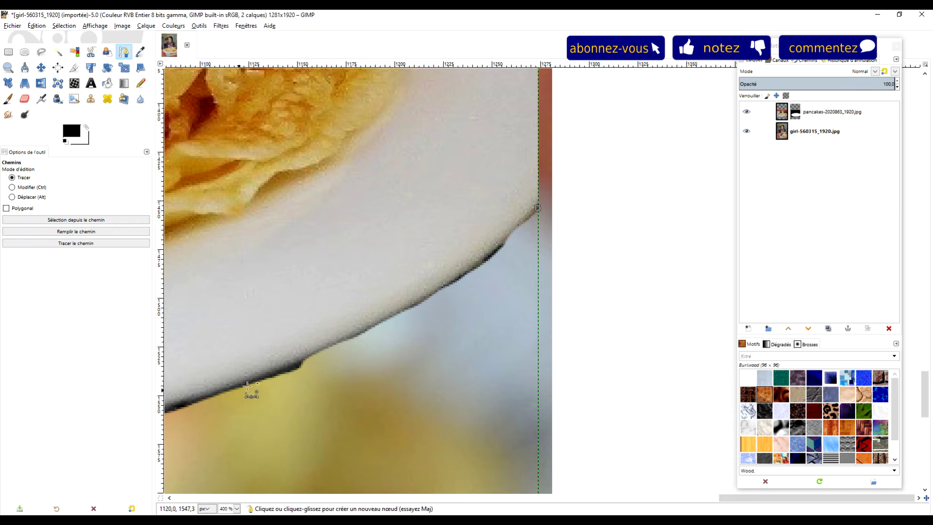
key("space")
mouse_move(463, 318)
left_mouse_down()
mouse_move(271, 348)
mouse_move(273, 361)
left_mouse_up()
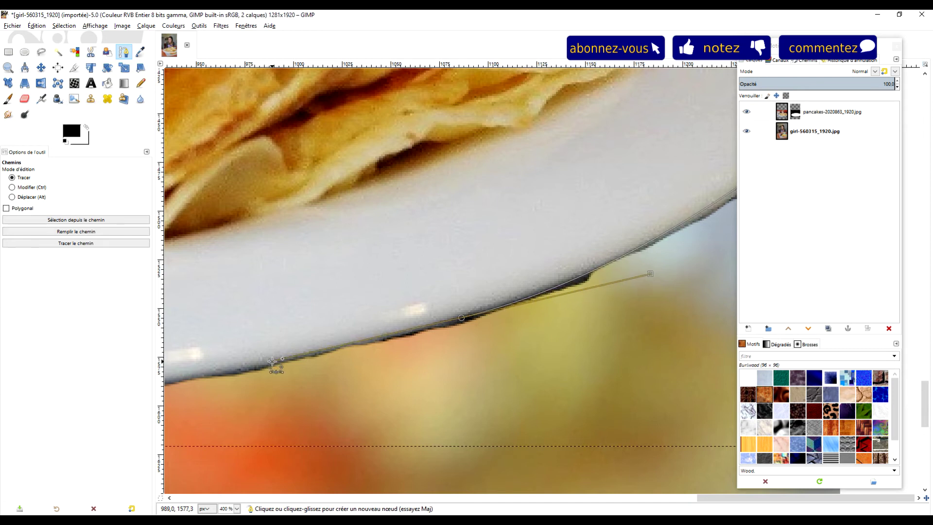
left_click_drag(346, 398, 634, 345)
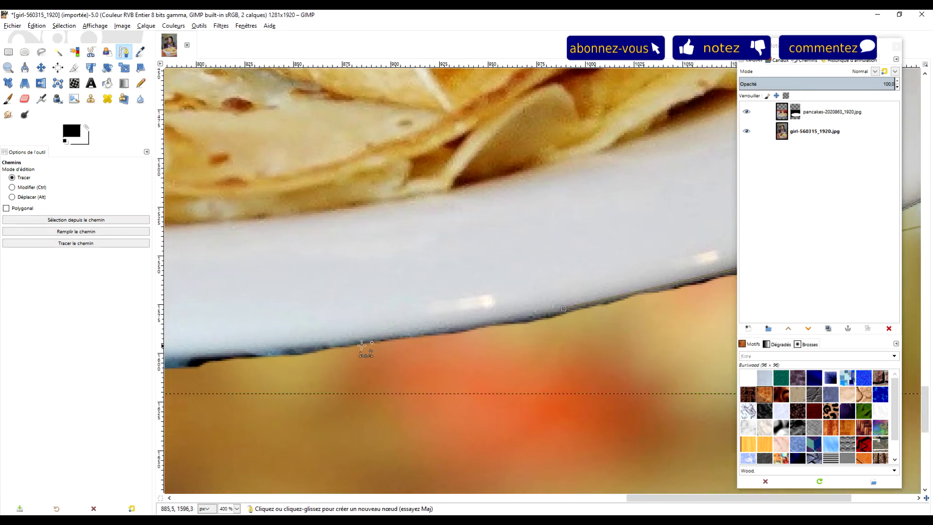
left_click_drag(310, 351, 238, 359)
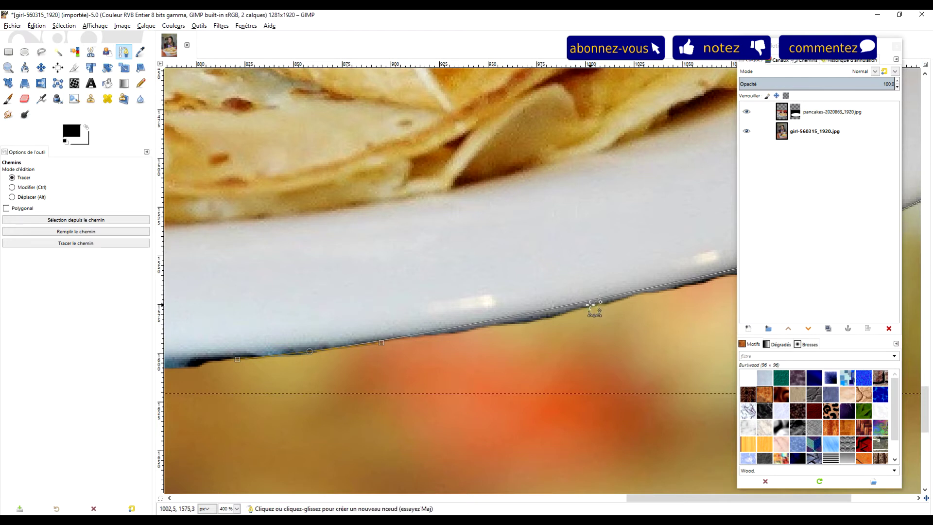
- Add more curved nodes leftward, following the rim's bend
scroll(427, 357, "left", 5)
scroll(427, 356, "down", 1)
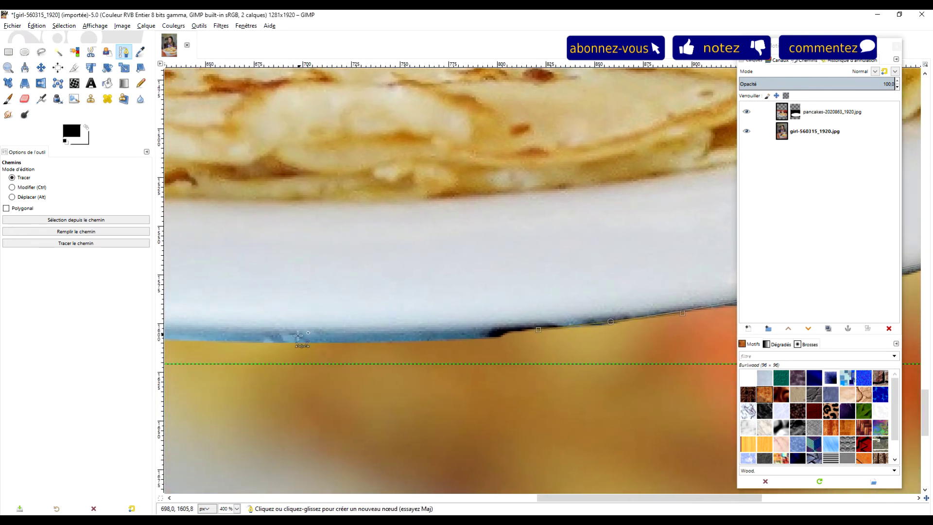
left_click(269, 336)
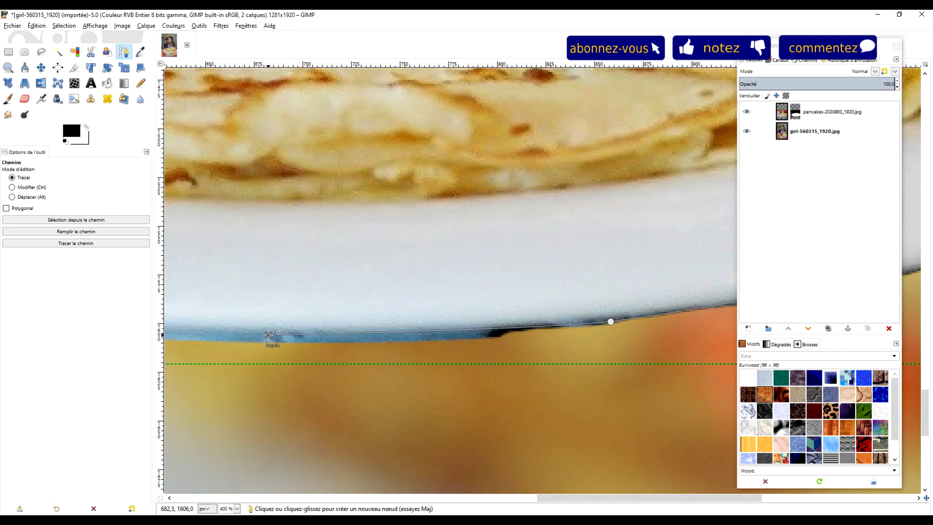
left_click_drag(268, 291, 651, 298)
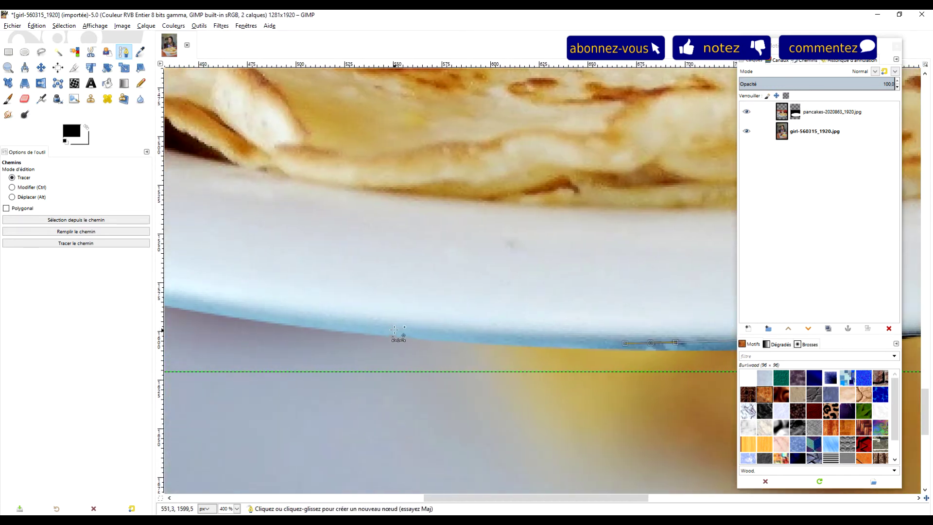
left_click_drag(372, 329, 340, 326)
left_click_drag(313, 288, 621, 281)
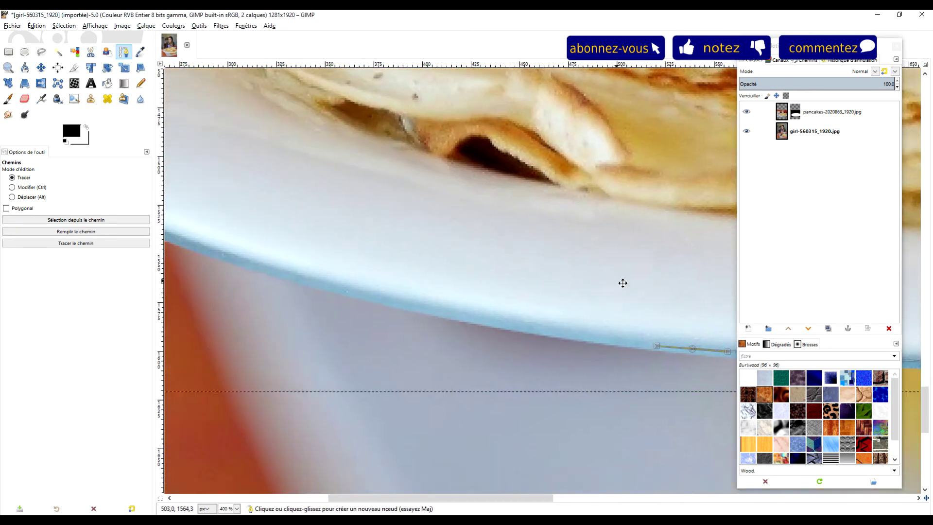
left_click_drag(377, 318, 350, 310)
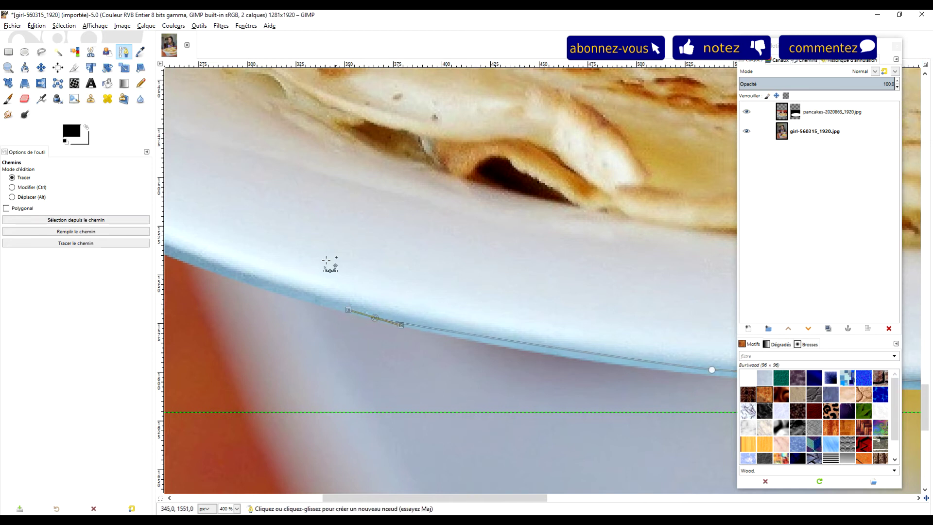
scroll(327, 261, "left", 5)
scroll(326, 261, "up", 3)
- Add curved nodes up the plate's left edge toward the top of the rim
left_click_drag(468, 326, 404, 283)
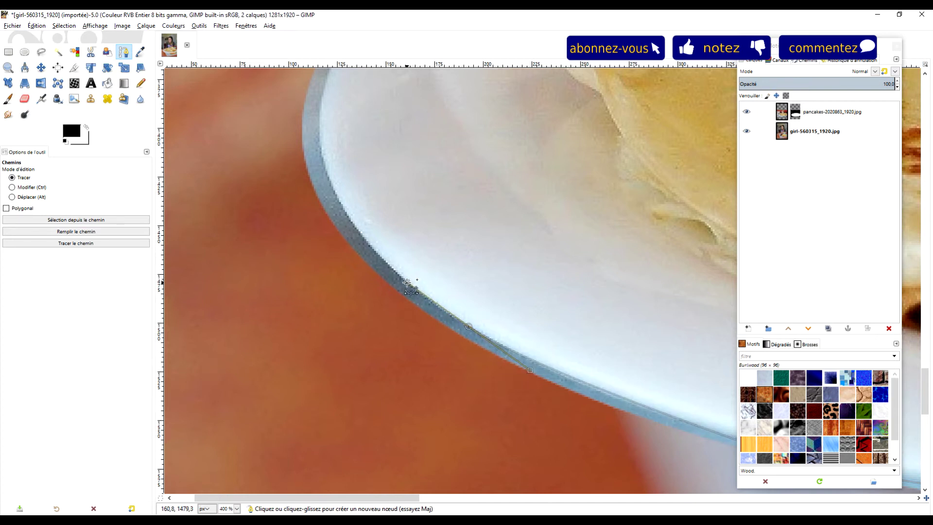
scroll(421, 200, "up", 5)
scroll(421, 200, "left", 4)
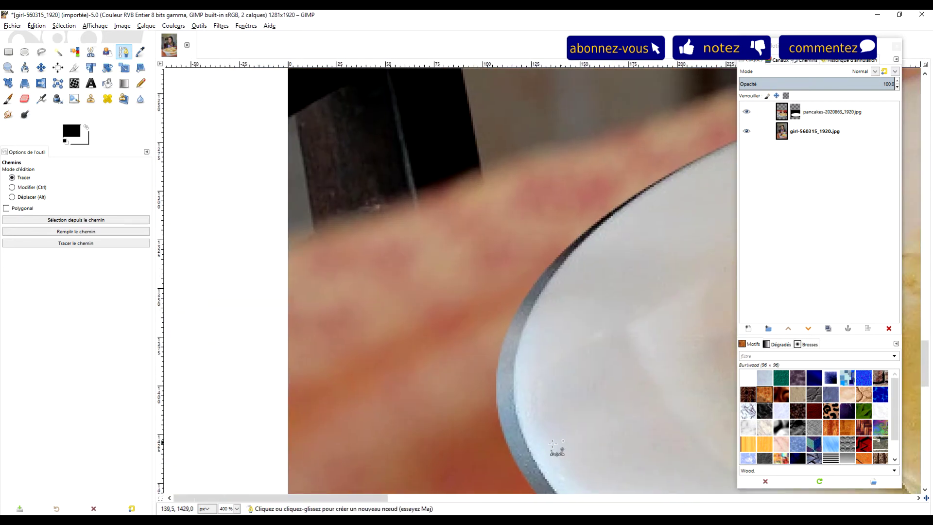
mouse_move(515, 410)
left_mouse_down()
mouse_move(509, 361)
mouse_move(544, 359)
left_mouse_up()
scroll(617, 388, "up", 2)
scroll(544, 388, "right", 1)
left_click_drag(578, 323, 589, 313)
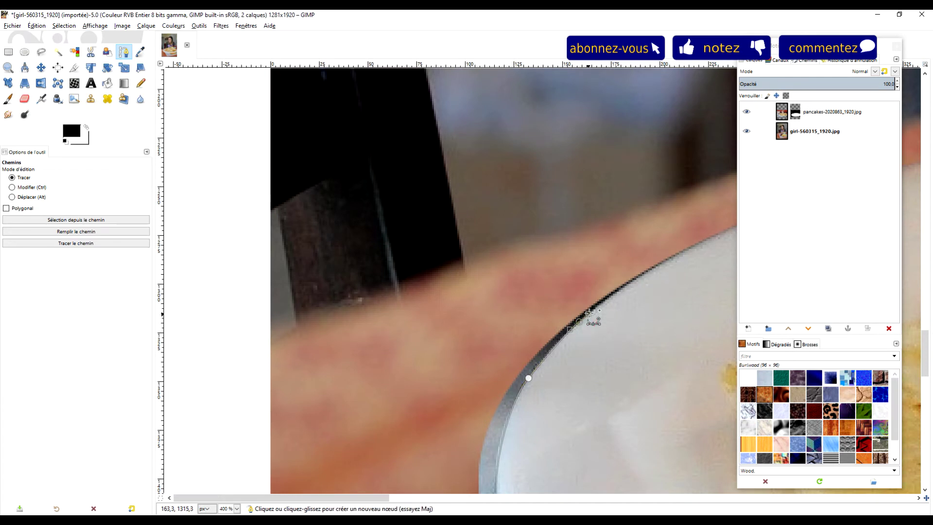
left_click_drag(637, 281, 492, 378)
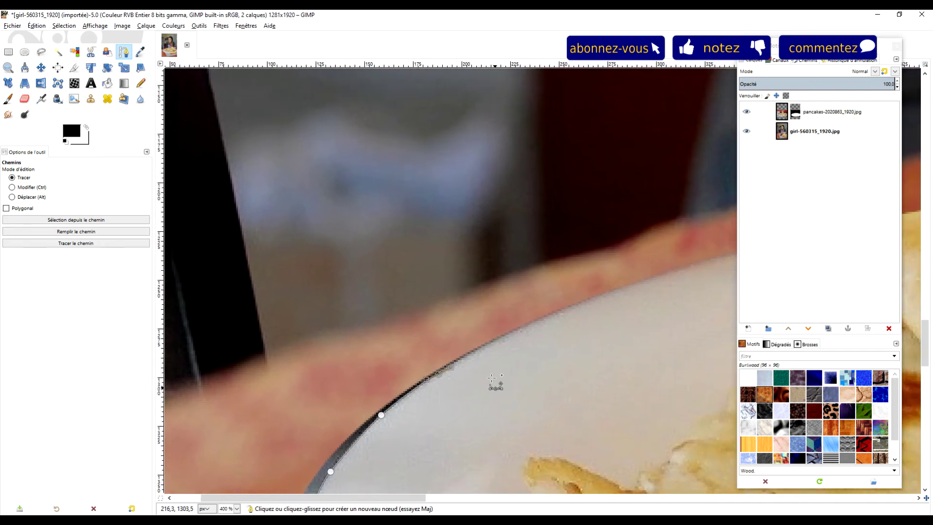
- Add a final node at the plate's right edge, close the path, and convert it to a selection
scroll(449, 323, "down", 2)
scroll(341, 272, "down", 1)
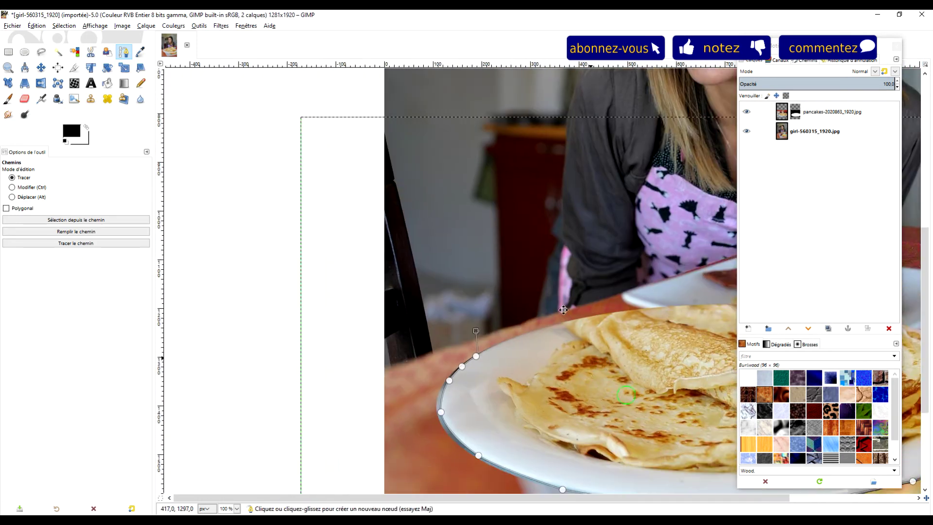
scroll(291, 243, "down", 1)
scroll(473, 424, "right", 1)
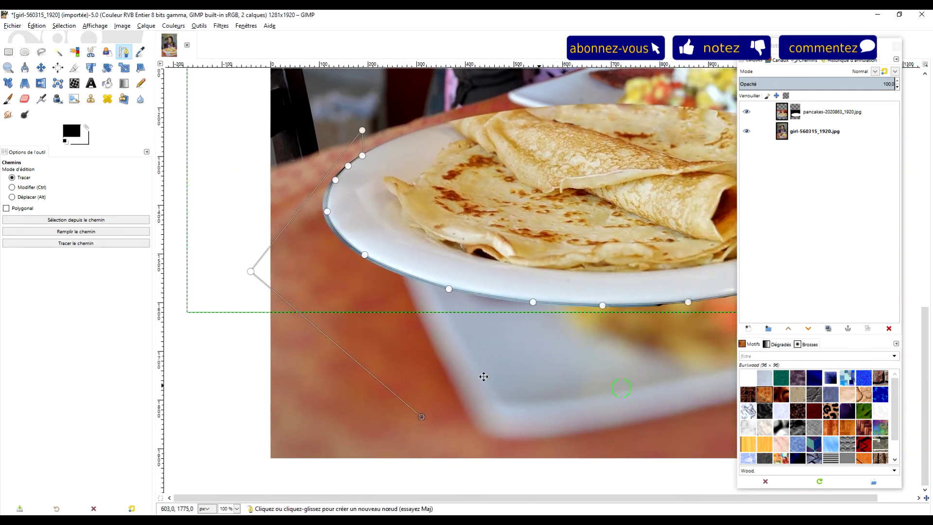
scroll(484, 377, "right", 5)
left_click_drag(532, 325, 640, 294)
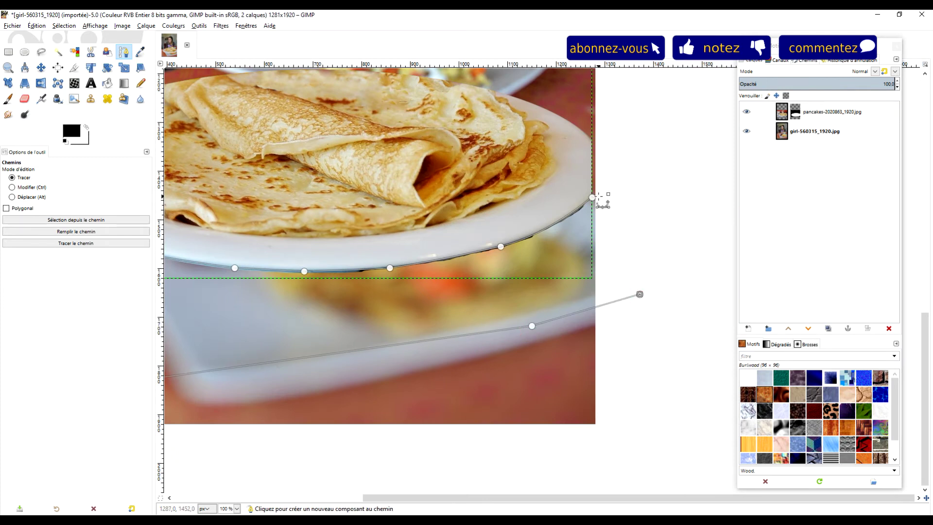
left_click(593, 197, "ctrl")
key("Return")
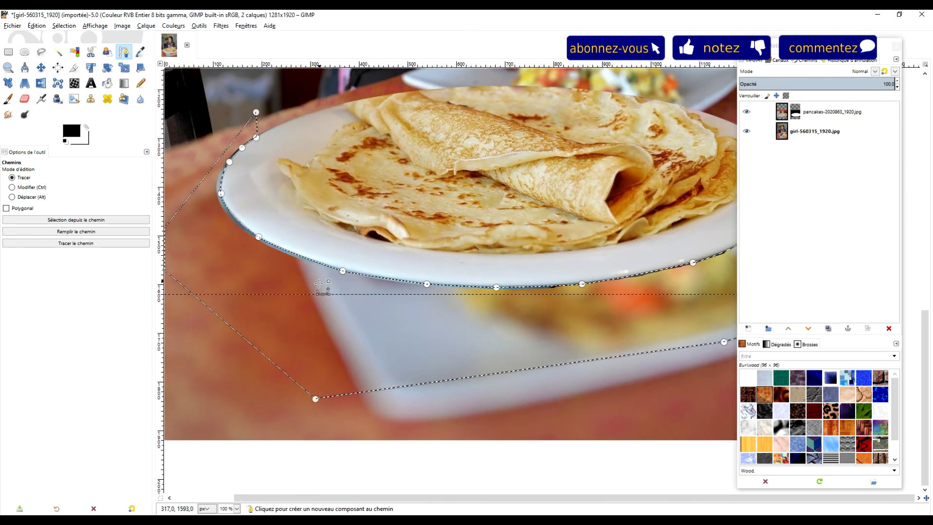
- Fill the selected mask area with the foreground colour
scroll(309, 222, "up", 3, "ctrl")
left_click_drag(310, 221, 513, 323)
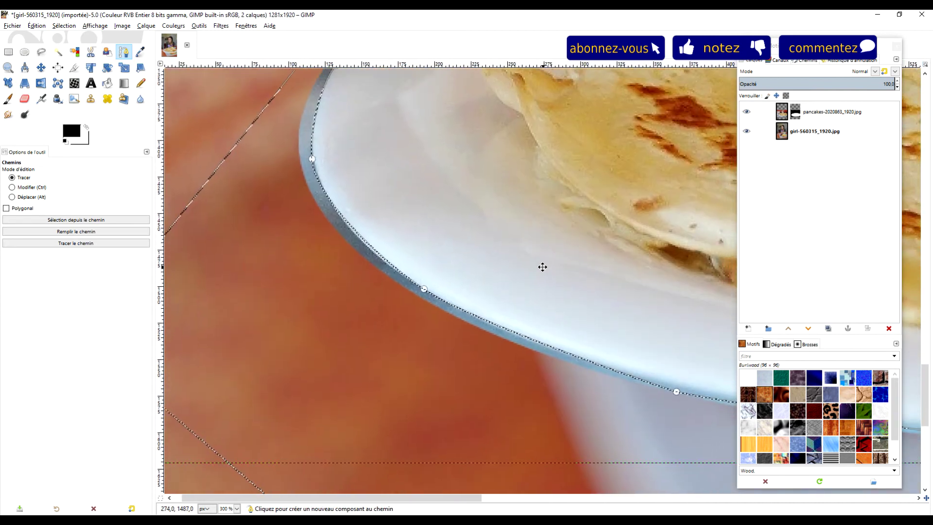
left_click(37, 26)
key("Escape")
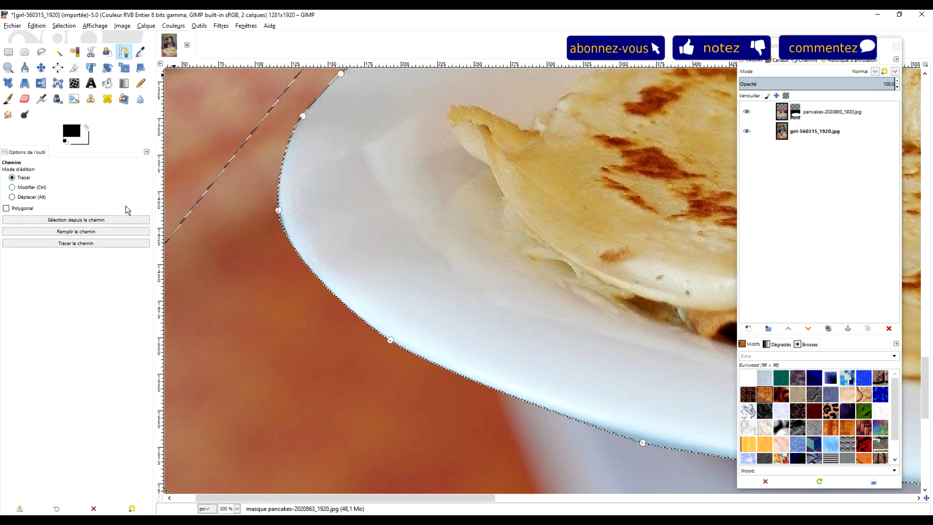
left_click_drag(662, 316, 398, 267)
scroll(398, 267, "down", 4, "ctrl")
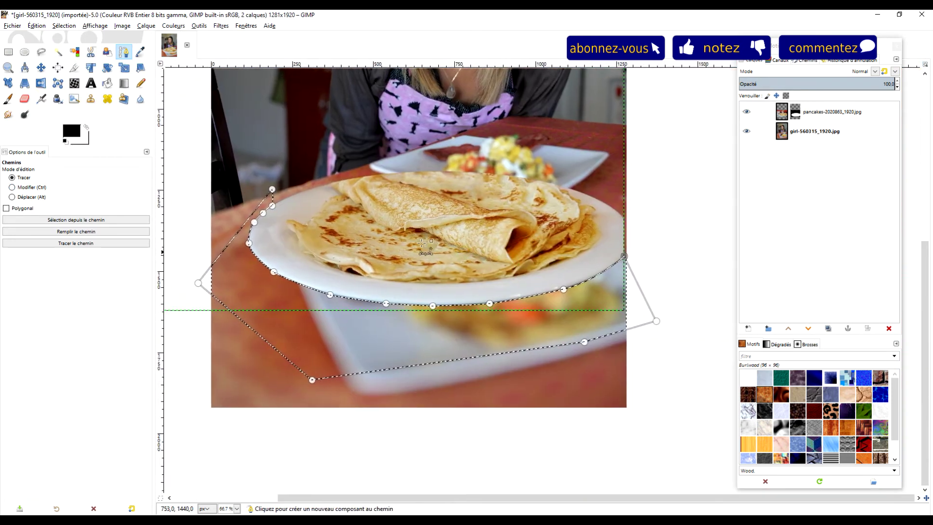
left_click(8, 51)
- Clear the selection, activate the pancakes layer, and set white as foreground colour
left_click(648, 256)
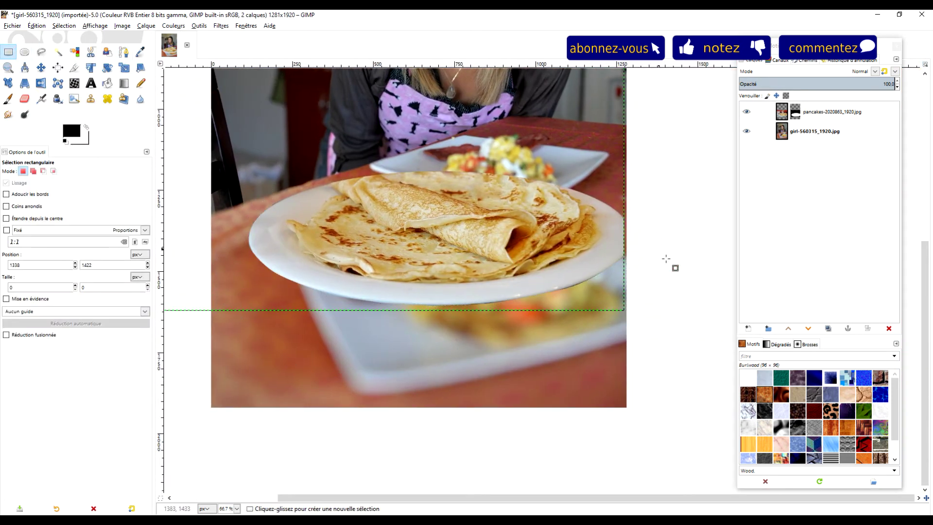
scroll(504, 280, "up", 2, "ctrl")
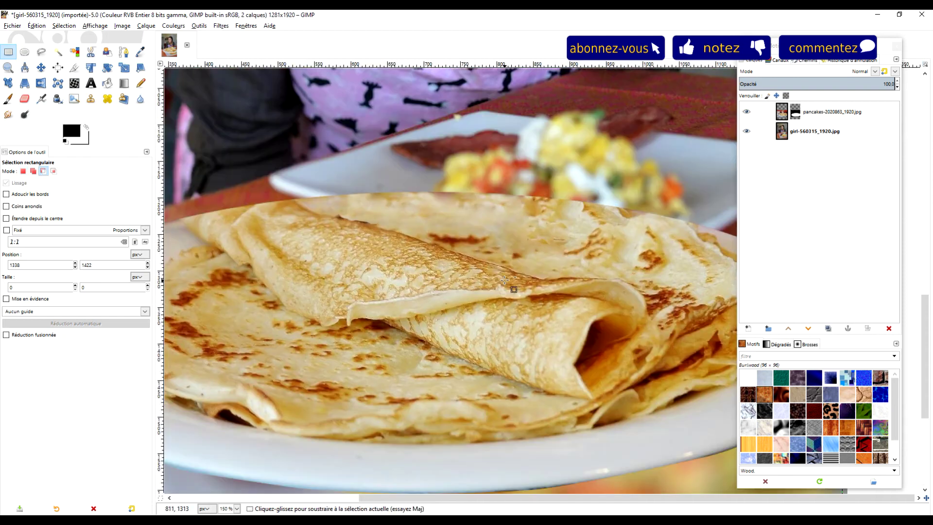
left_click_drag(601, 262, 424, 260)
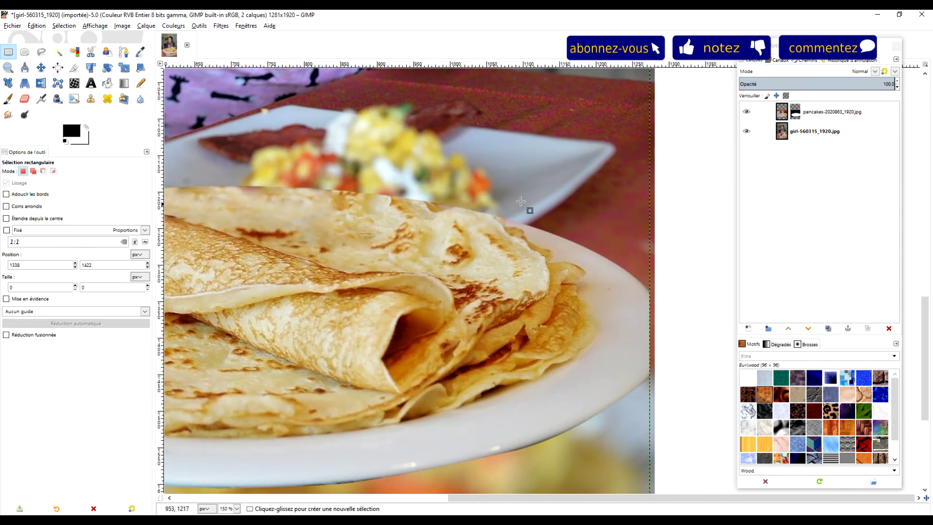
left_click(826, 111)
scroll(415, 201, "up", 2, "ctrl")
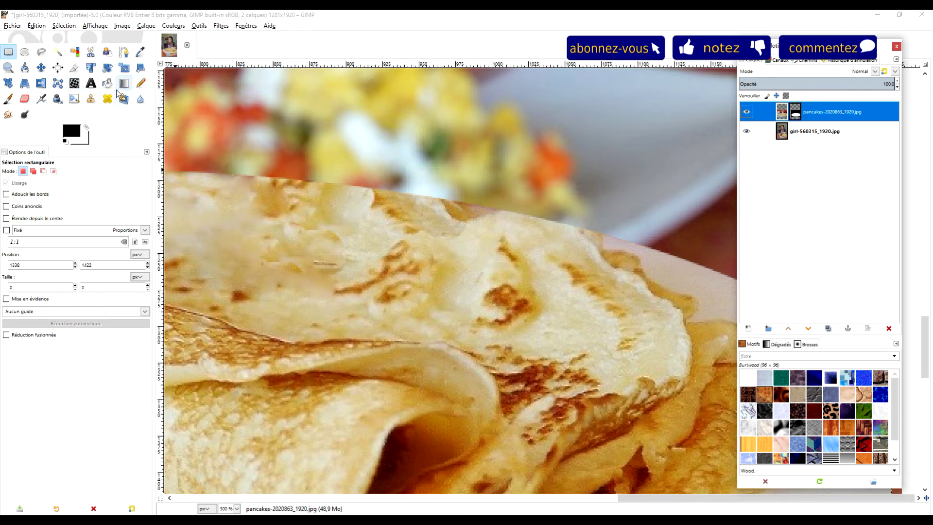
left_click(85, 128)
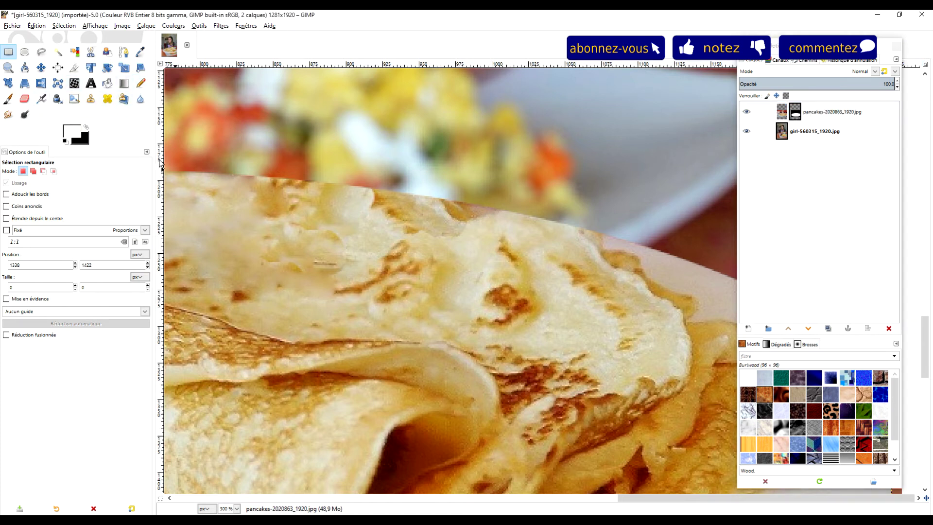
scroll(161, 163, "left", 5)
- Target the pancakes layer mask with a soft brush and paint along the pancake's top edge
left_click(140, 82)
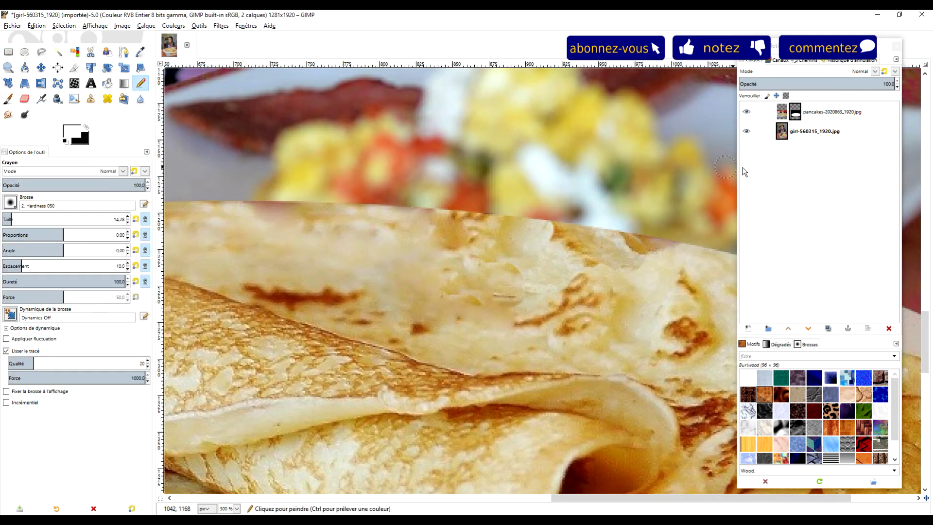
left_click(8, 98)
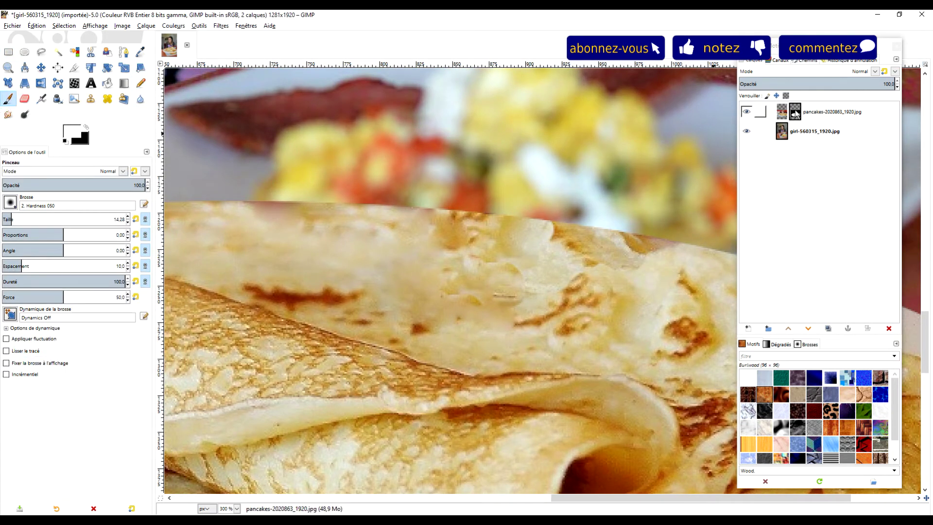
left_click(831, 111)
scroll(369, 201, "up", 1, "ctrl")
left_click(379, 211)
mouse_move(415, 214)
left_mouse_down()
mouse_move(568, 232)
mouse_move(625, 285)
left_mouse_up()
key("ctrl+z")
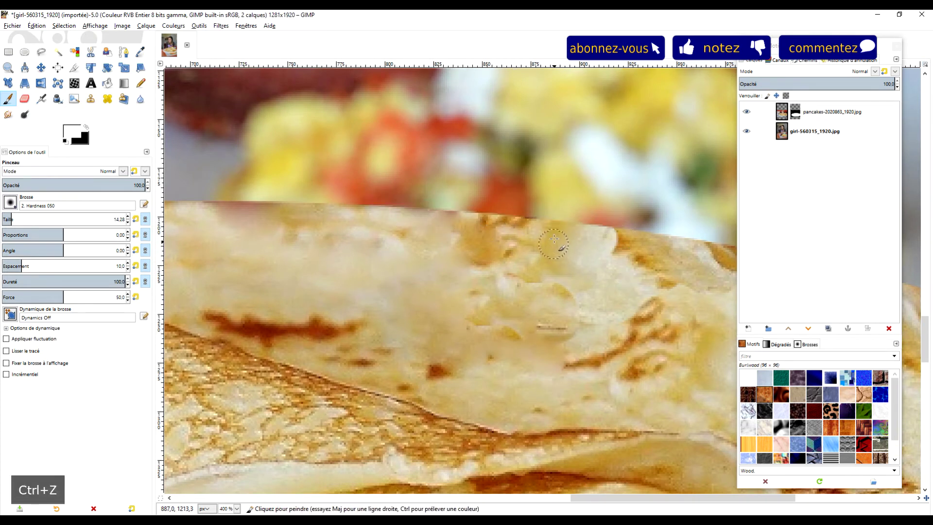
left_click(573, 232)
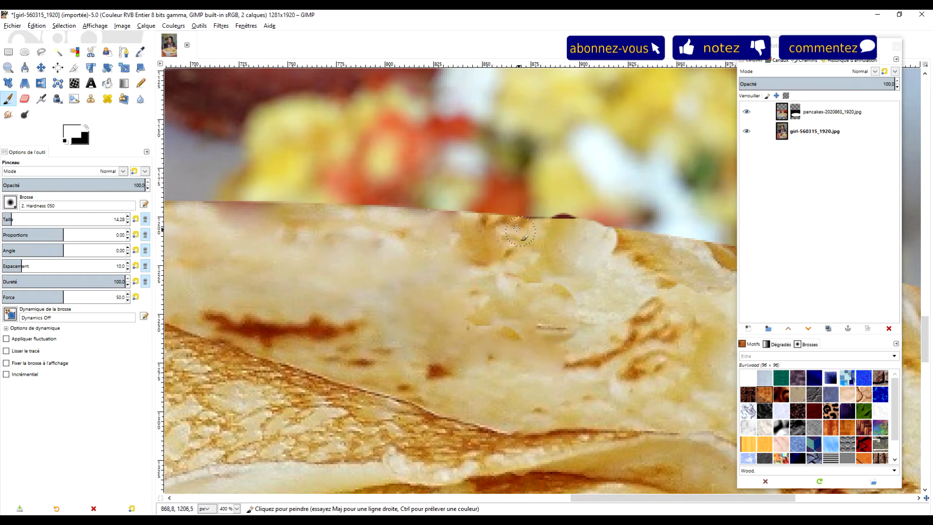
- Extend the mask along the pancake edge to cover the orange and reddish strips
key("space")
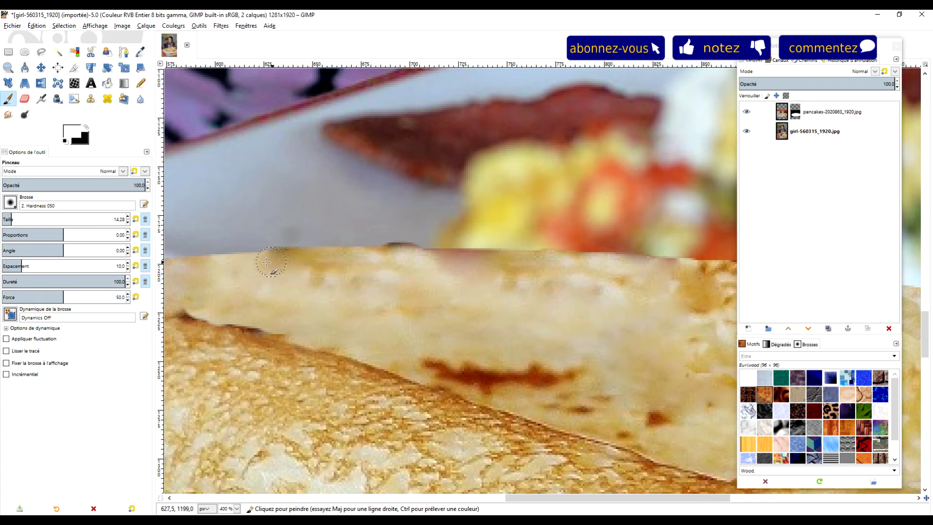
key("space")
left_click_drag(458, 294, 292, 307)
key("space")
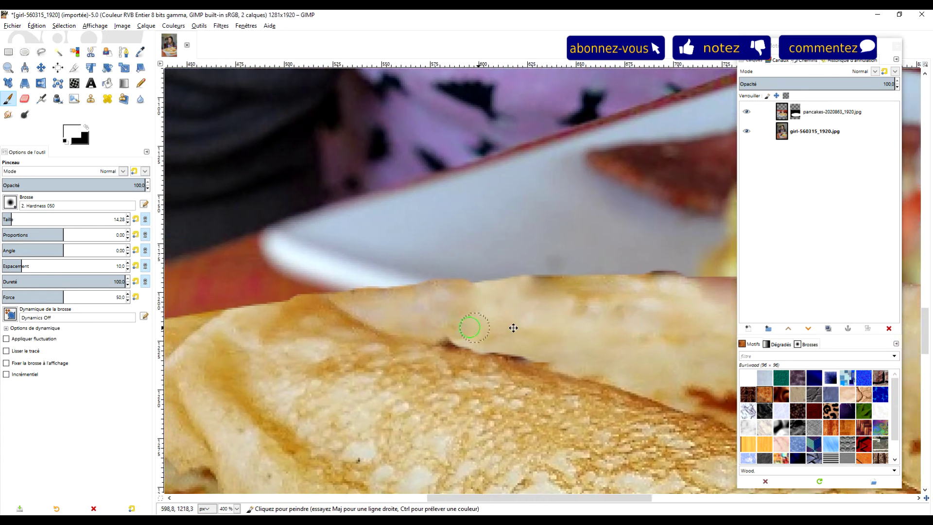
key("space")
left_click_drag(402, 306, 243, 332)
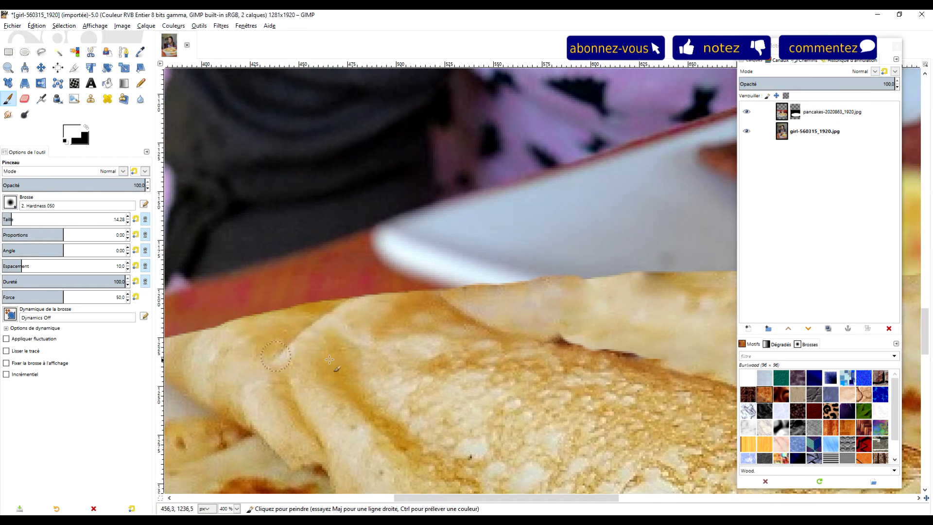
key("space")
mouse_move(481, 314)
left_mouse_down()
mouse_move(386, 326)
mouse_move(487, 297)
mouse_move(686, 311)
left_mouse_up()
key("space")
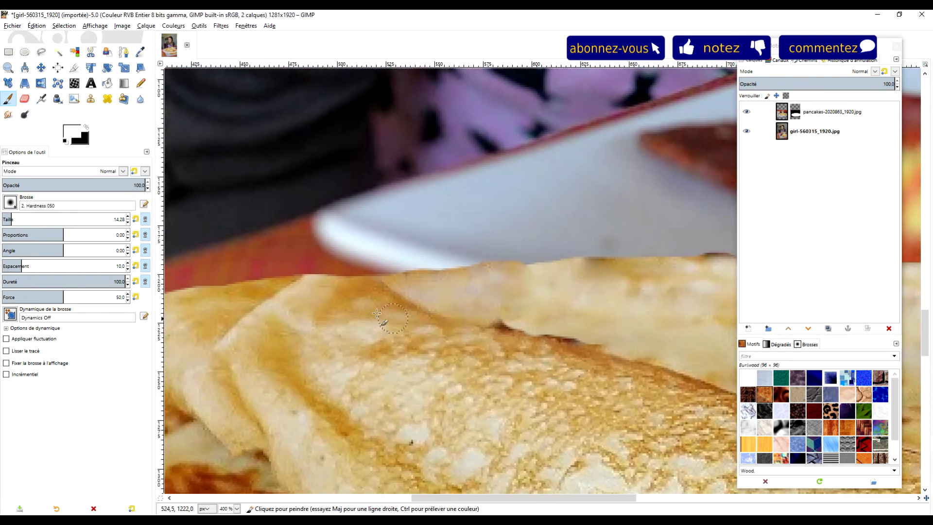
left_click_drag(312, 290, 408, 286)
mouse_move(345, 287)
left_mouse_down()
mouse_move(452, 270)
mouse_move(312, 285)
mouse_move(540, 267)
mouse_move(627, 275)
mouse_move(470, 275)
mouse_move(623, 265)
left_mouse_up()
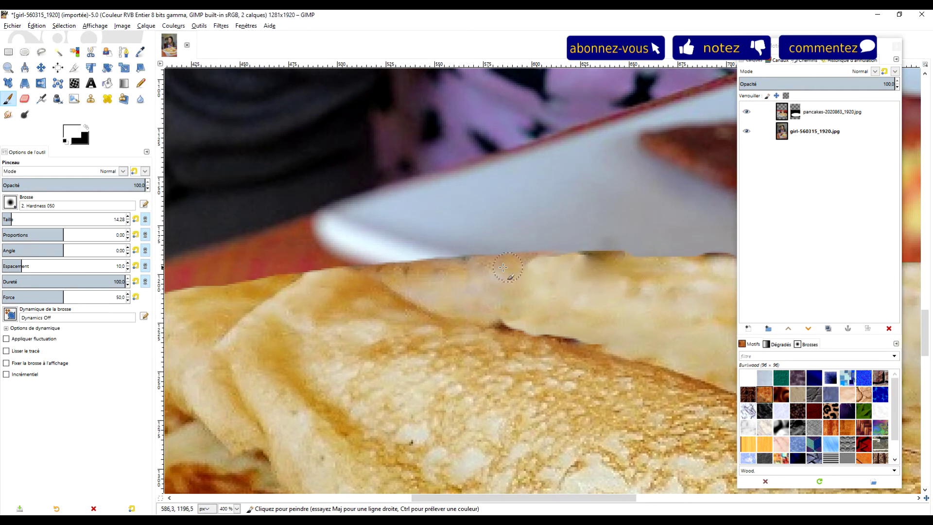
- Swap between black and white to repaint the mask and erase the dark red strip
scroll(534, 301, "right", 5)
left_click_drag(435, 312, 516, 326)
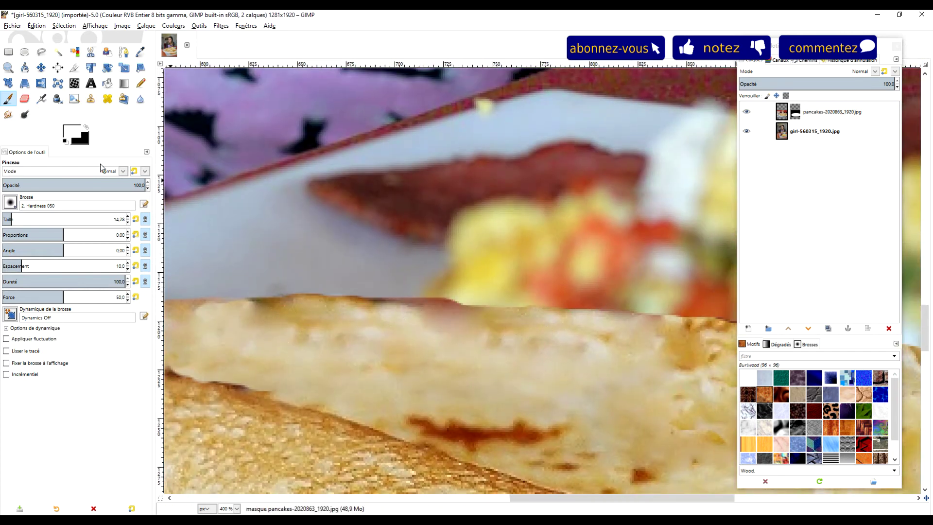
left_click(87, 128)
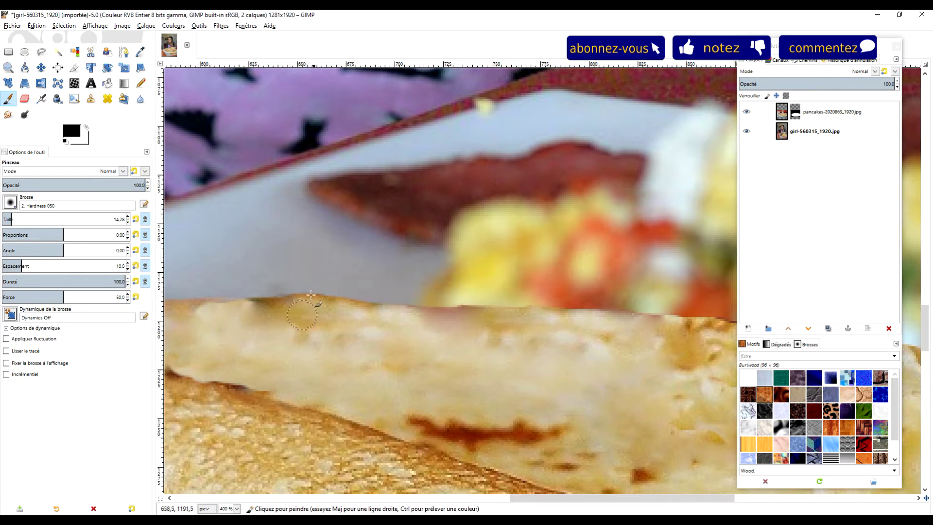
left_click(86, 127)
scroll(485, 358, "right", 5)
mouse_move(457, 323)
left_mouse_down()
mouse_move(533, 311)
mouse_move(600, 315)
mouse_move(677, 337)
left_mouse_up()
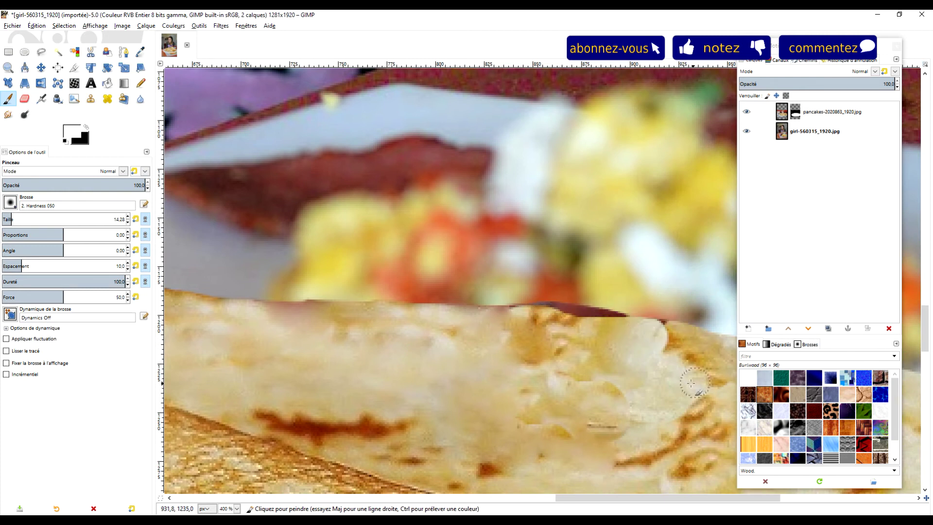
scroll(694, 384, "right", 5)
left_click(87, 127)
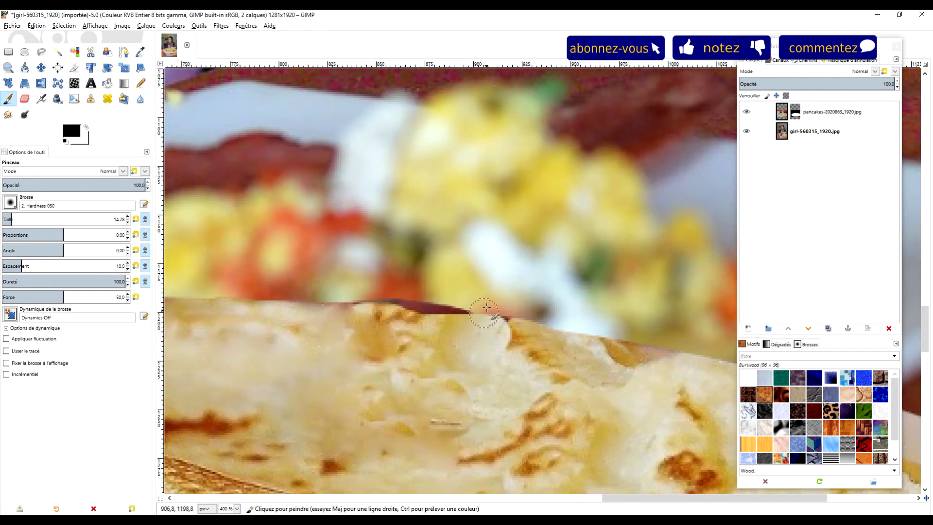
left_click_drag(469, 297, 411, 295)
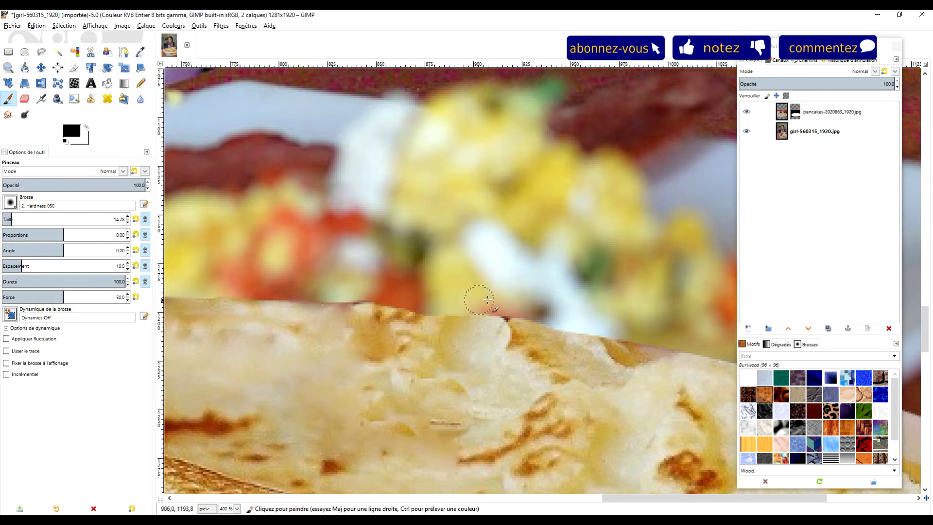
scroll(488, 300, "down", 2)
scroll(486, 316, "down", 1)
scroll(480, 358, "up", 2)
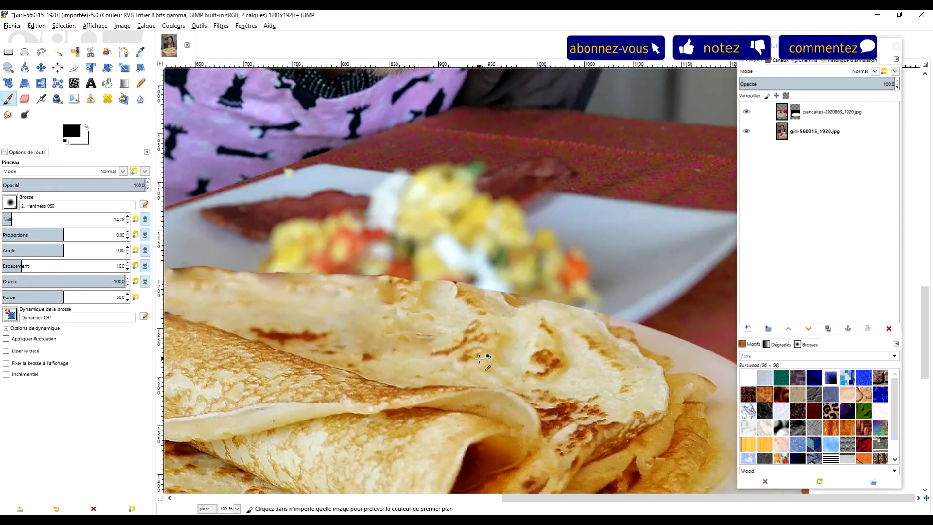
scroll(480, 359, "down", 1)
scroll(480, 359, "down", 1)
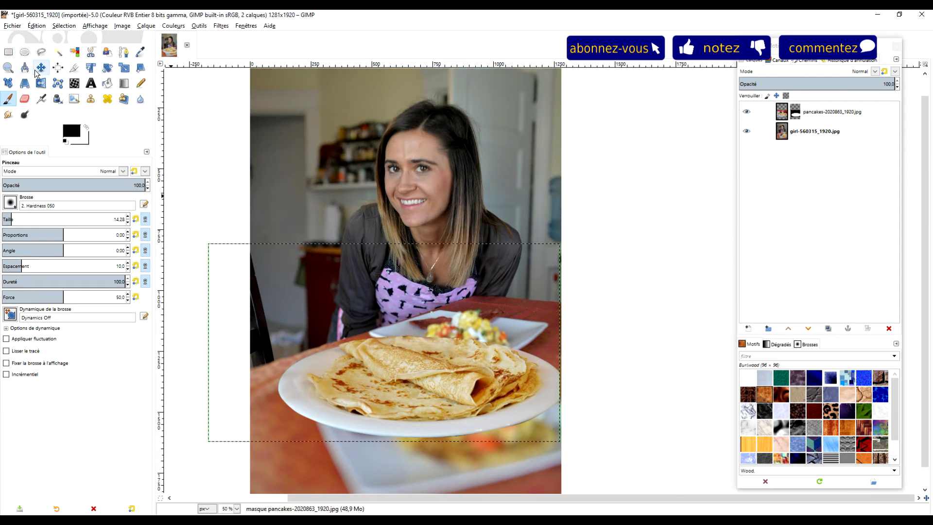
- Duplicate the pancakes layer, then hide the original and move it below the portrait
left_click(40, 68)
left_click(794, 115)
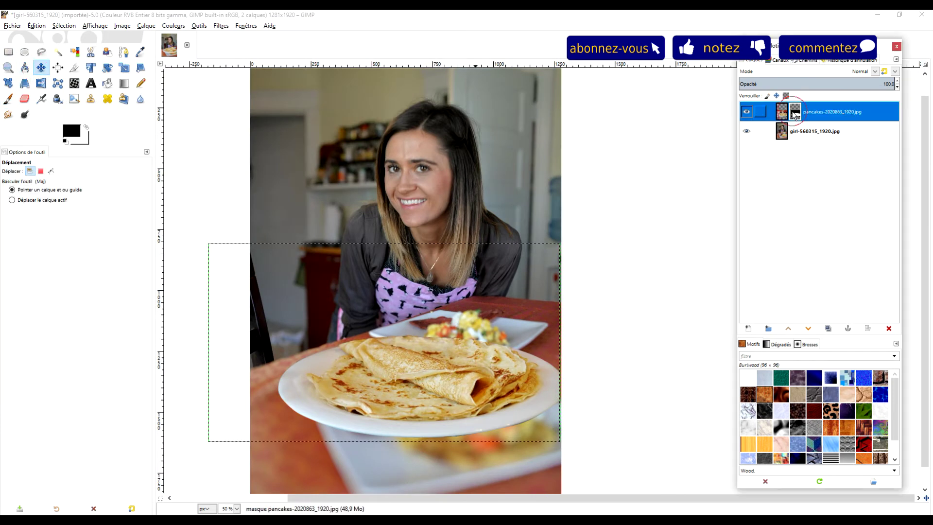
right_click(787, 115)
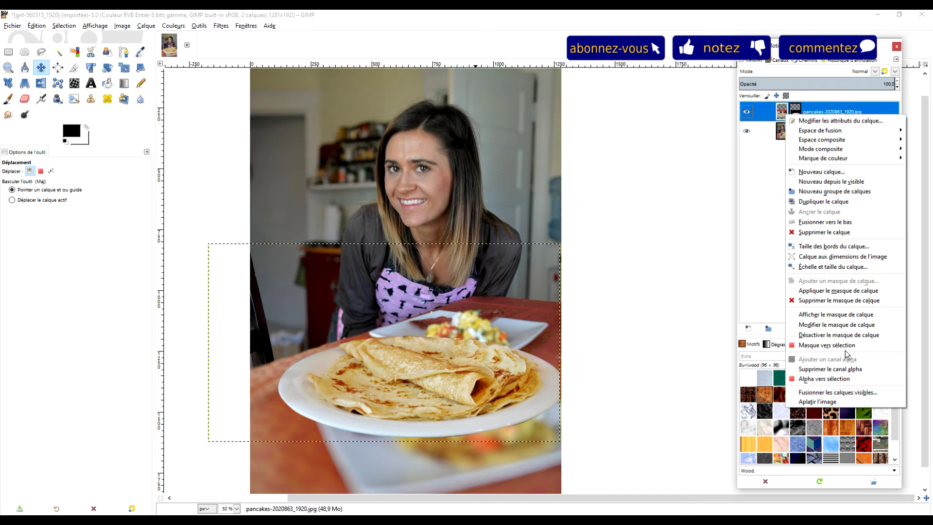
left_click(759, 193)
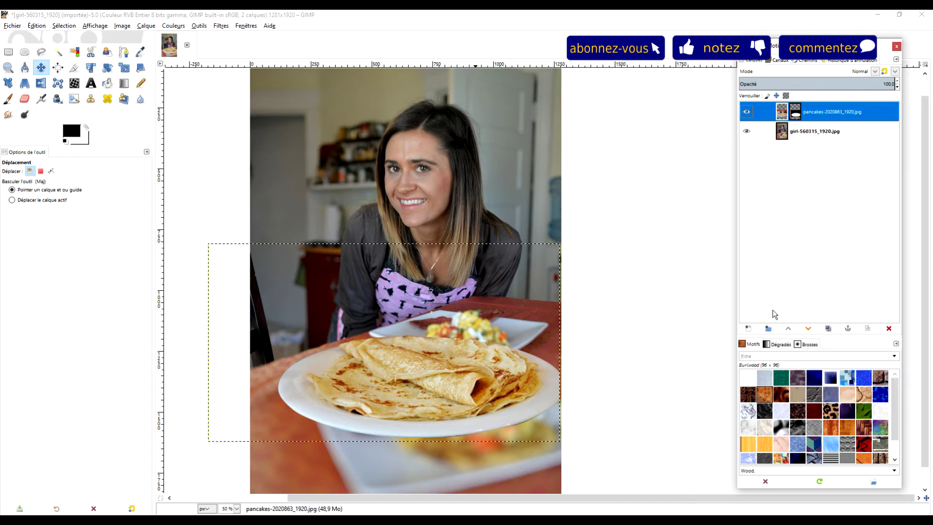
left_click(828, 329)
left_click(747, 132)
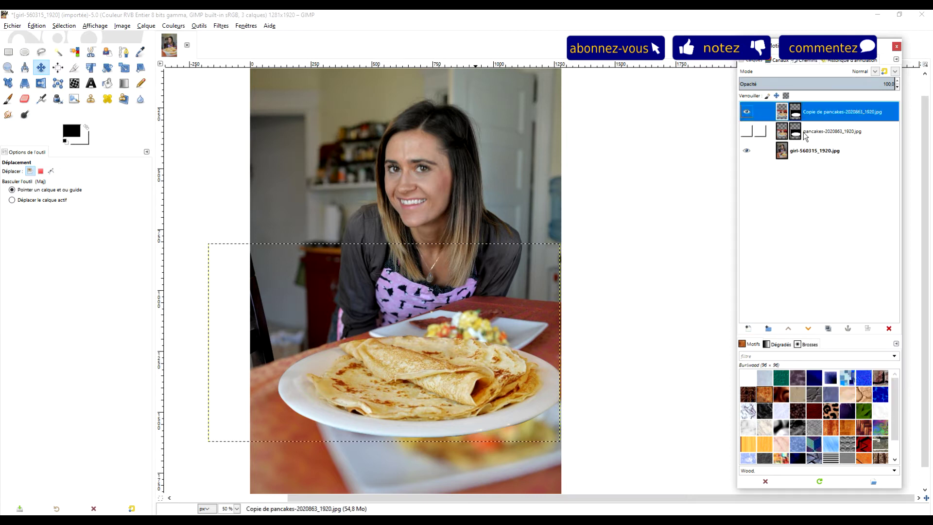
left_click_drag(806, 136, 806, 170)
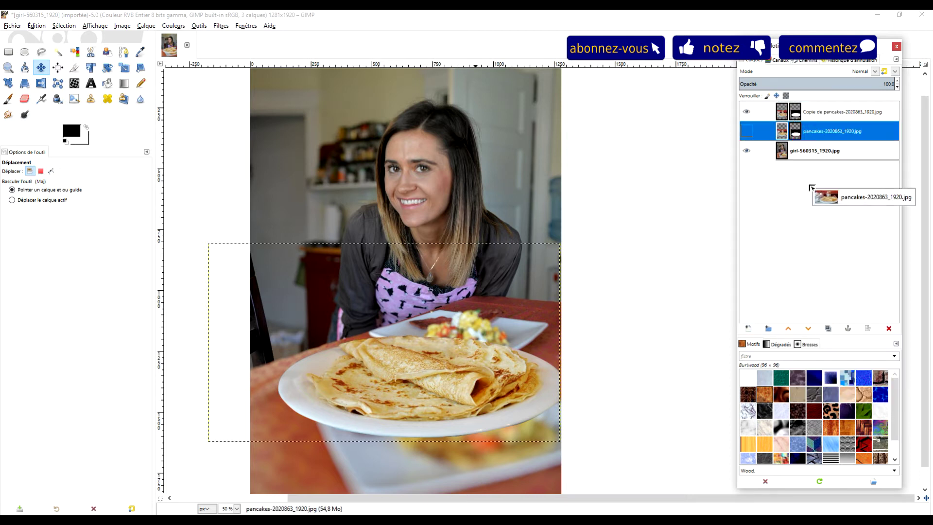
- Apply the layer mask on the pancakes copy and shift it slightly over the portrait
left_click(795, 119)
right_click(795, 118)
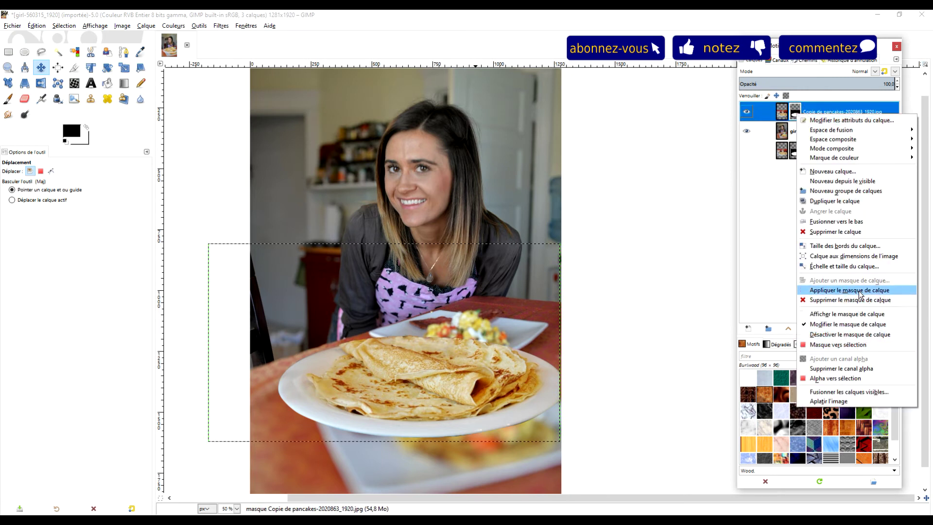
left_click(853, 291)
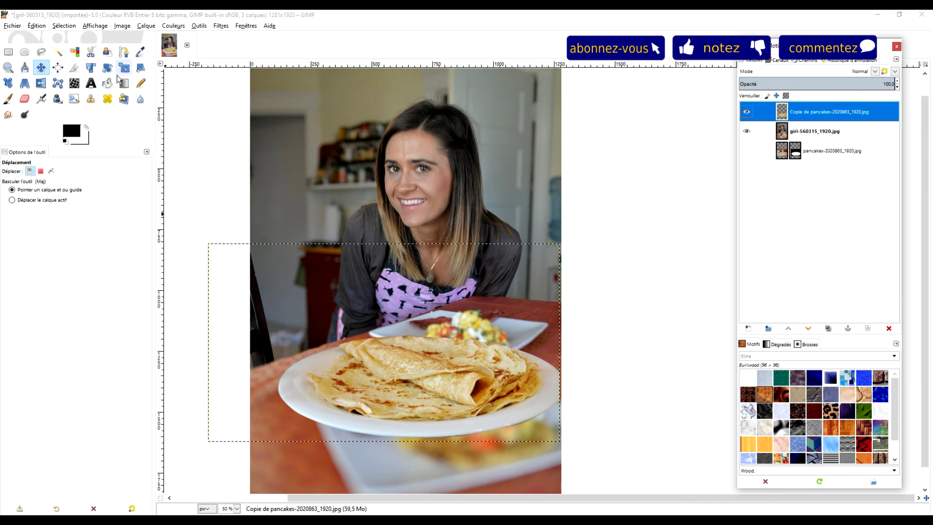
left_click(374, 365)
mouse_move(375, 366)
left_mouse_down()
mouse_move(478, 353)
mouse_move(378, 365)
left_mouse_up()
- Crop the pancakes copy to a rectangle around the plate and move it right and down
left_click(8, 52)
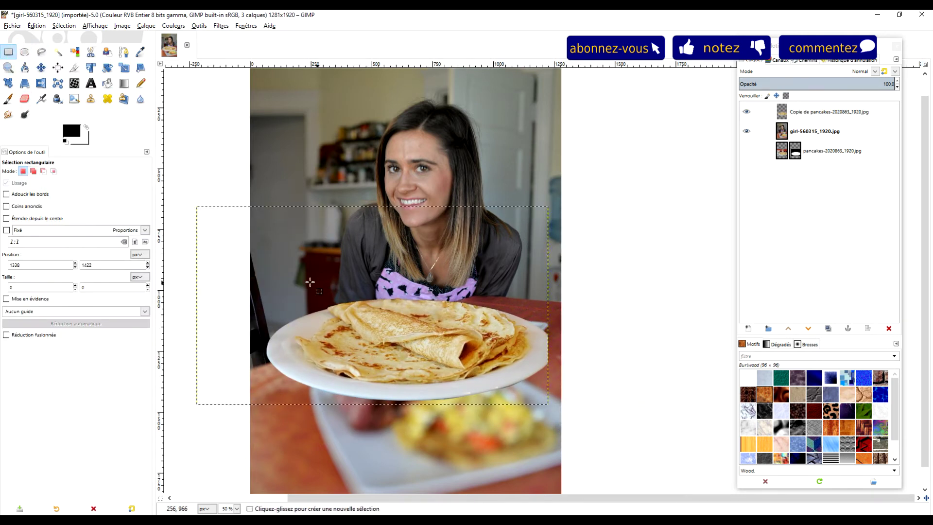
mouse_move(263, 284)
left_mouse_down()
mouse_move(563, 405)
mouse_move(551, 404)
left_mouse_up()
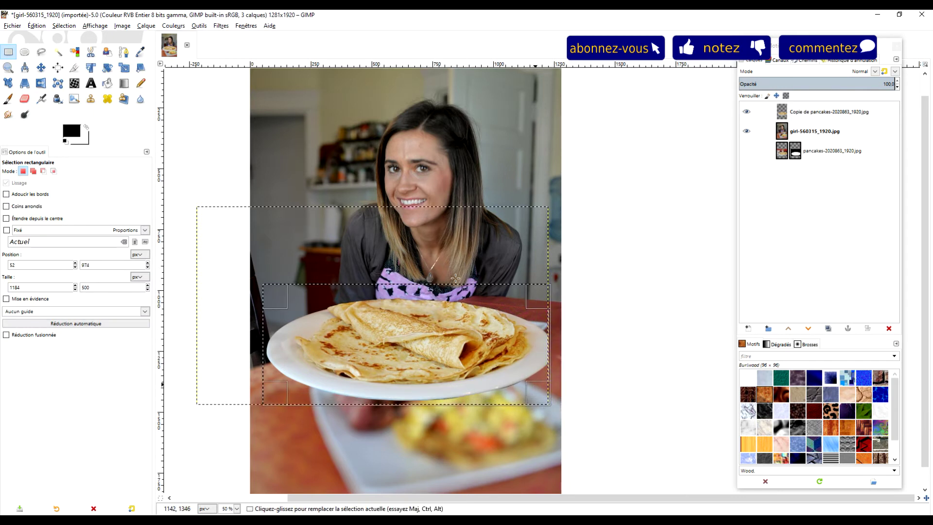
left_click(146, 26)
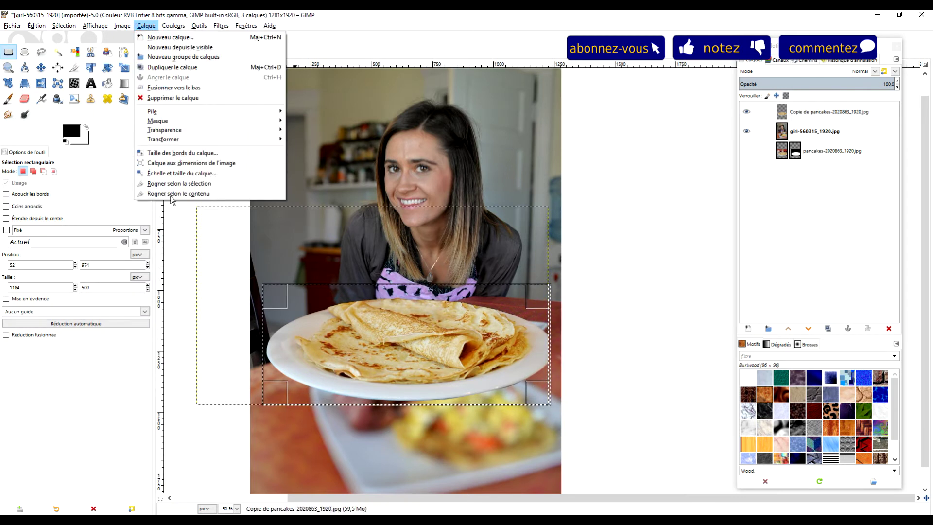
left_click(185, 183)
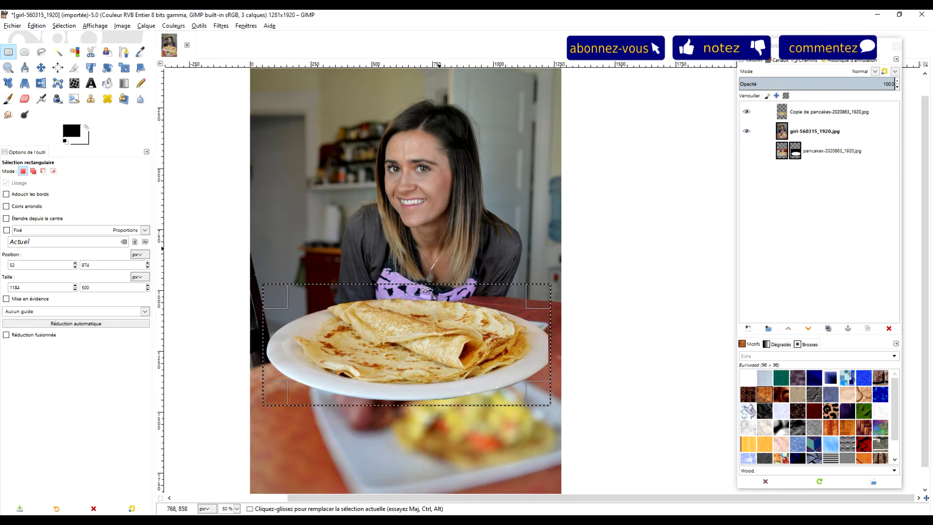
left_click(41, 68)
left_click_drag(391, 333, 456, 360)
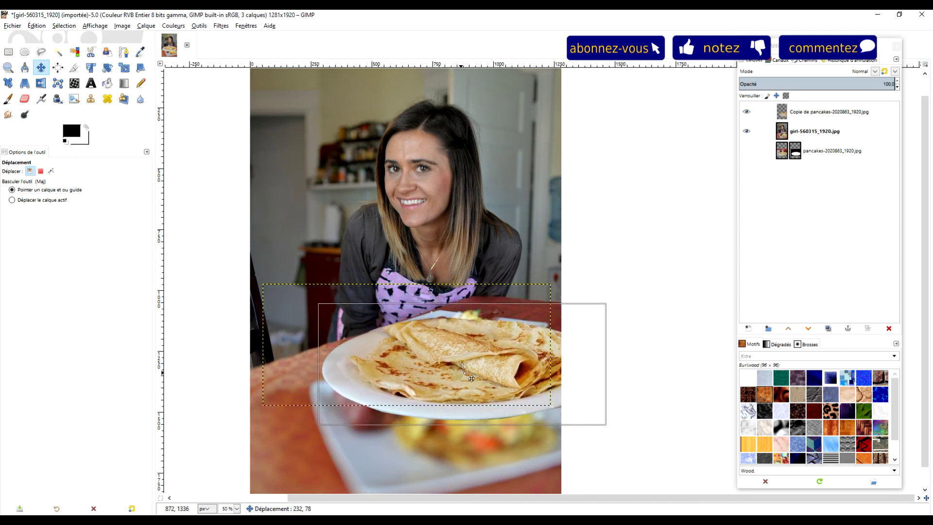
left_click_drag(460, 365, 522, 352)
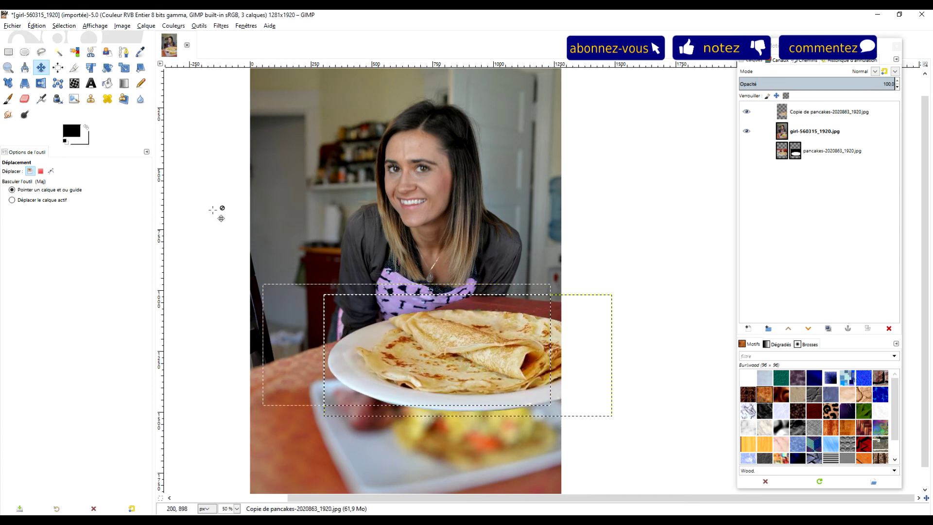
- Scale the plate down and position it on the table in front of the woman
left_click(123, 68)
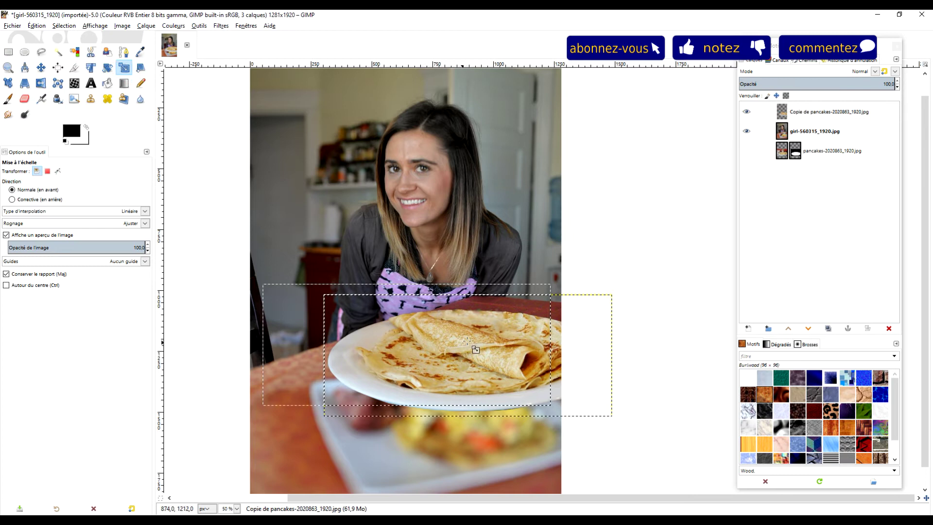
left_click(9, 52)
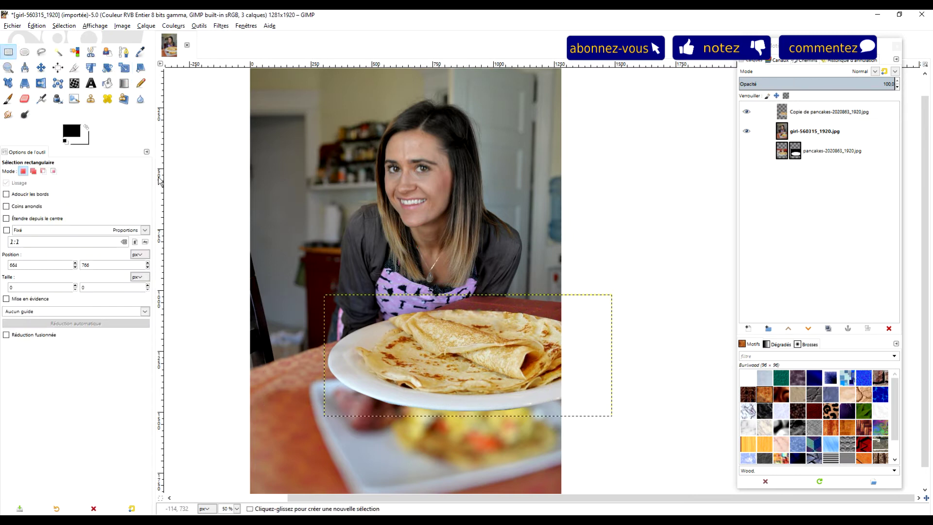
left_click(125, 68)
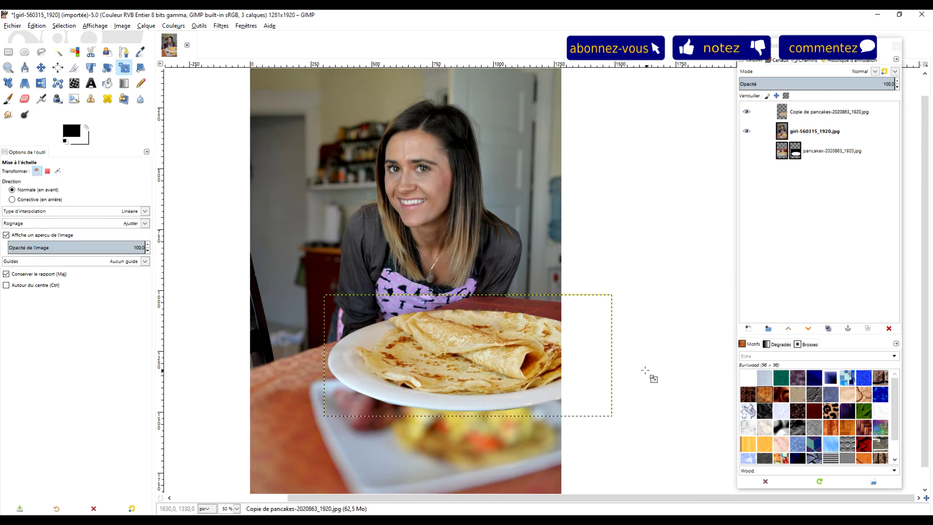
left_click(649, 376)
left_click_drag(555, 362, 511, 339)
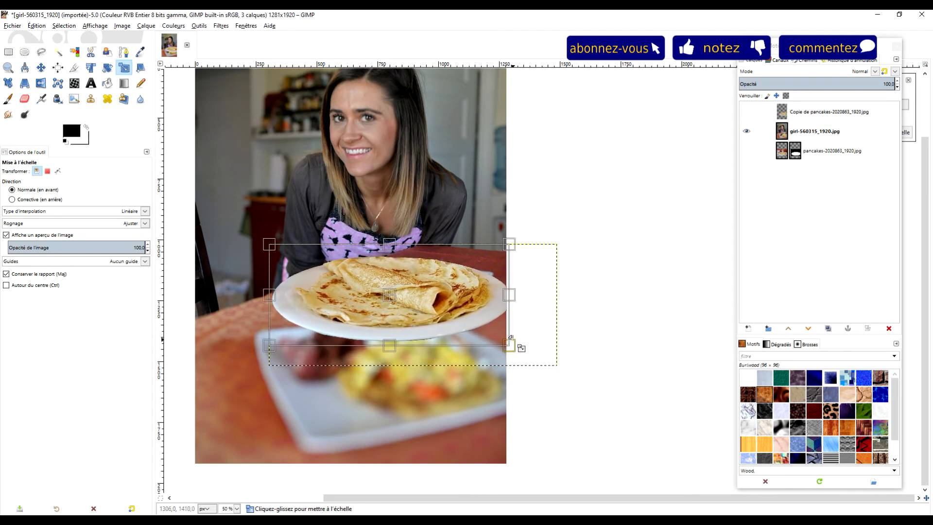
left_click_drag(387, 298, 416, 299)
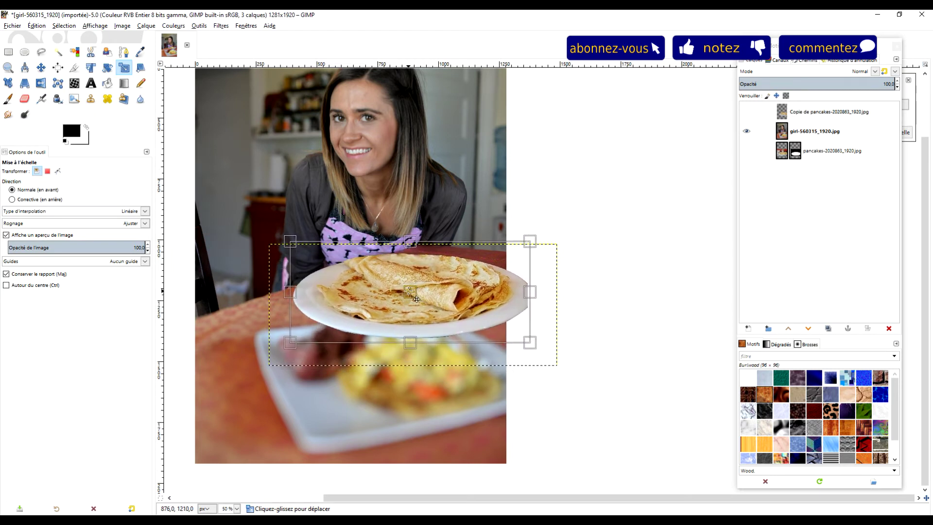
left_click_drag(523, 343, 461, 302)
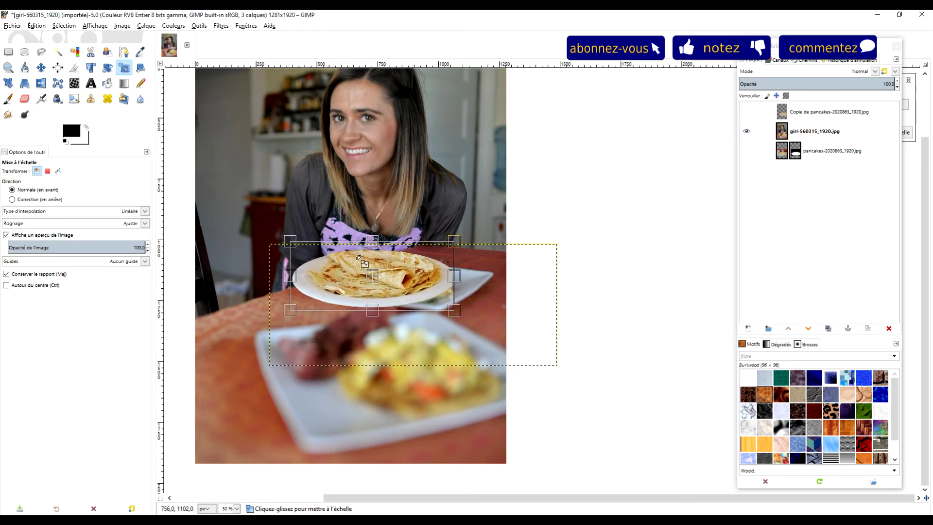
left_click_drag(379, 283, 402, 293)
left_click_drag(485, 331, 510, 336)
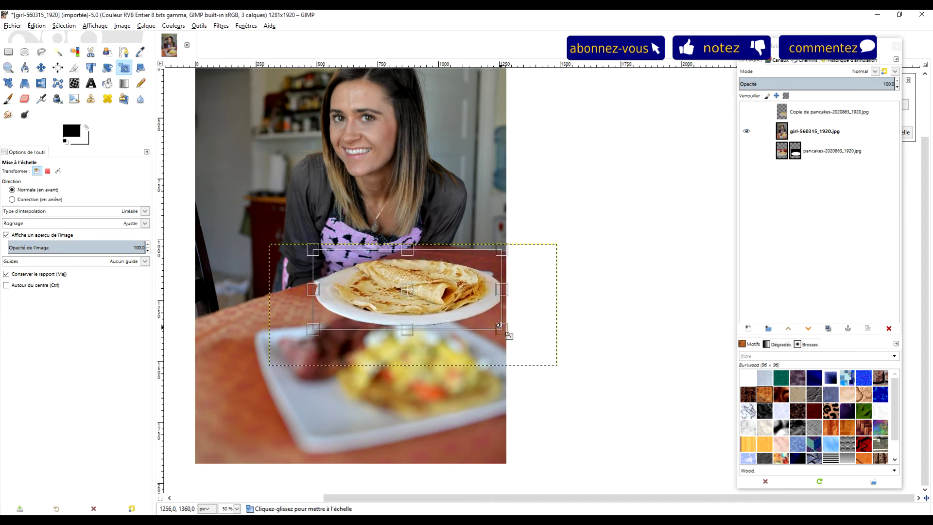
left_click_drag(423, 300, 420, 296)
left_click_drag(512, 335, 516, 334)
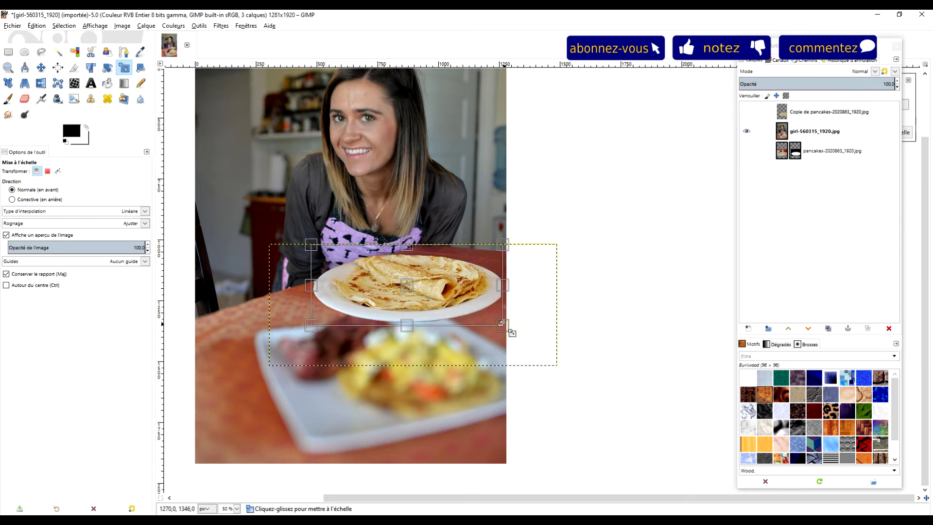
left_click_drag(512, 333, 509, 331)
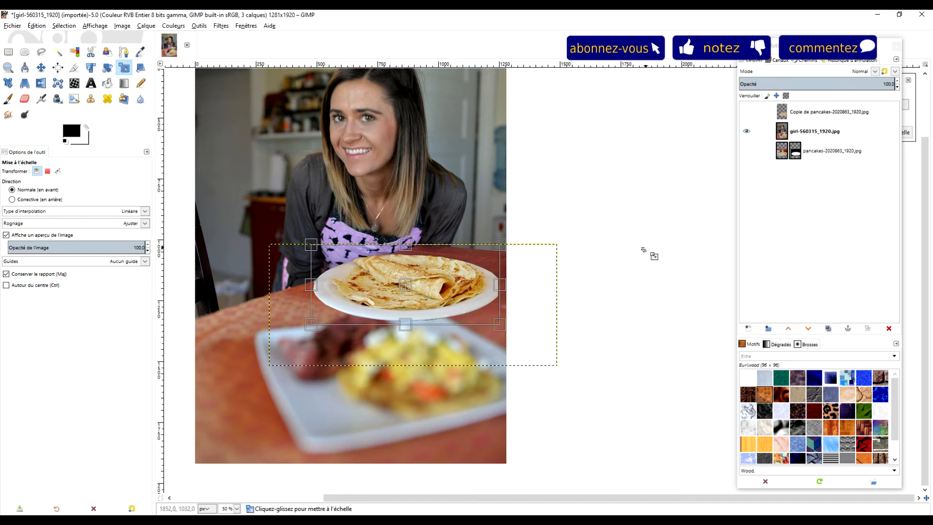
key("Return")
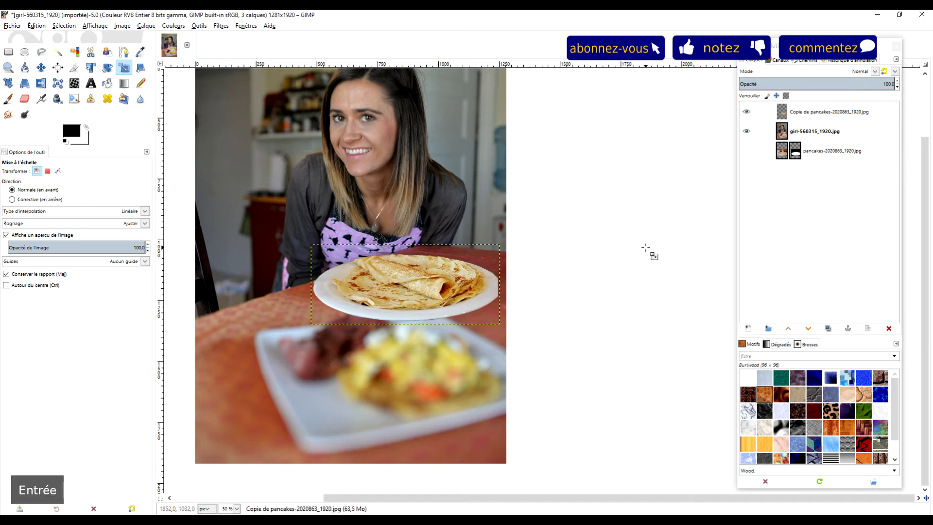
- Make the girl-560315_1920.jpg layer active and nudge the pancake plate slightly up
scroll(423, 316, "down", 3, "ctrl")
scroll(424, 317, "up", 3, "ctrl")
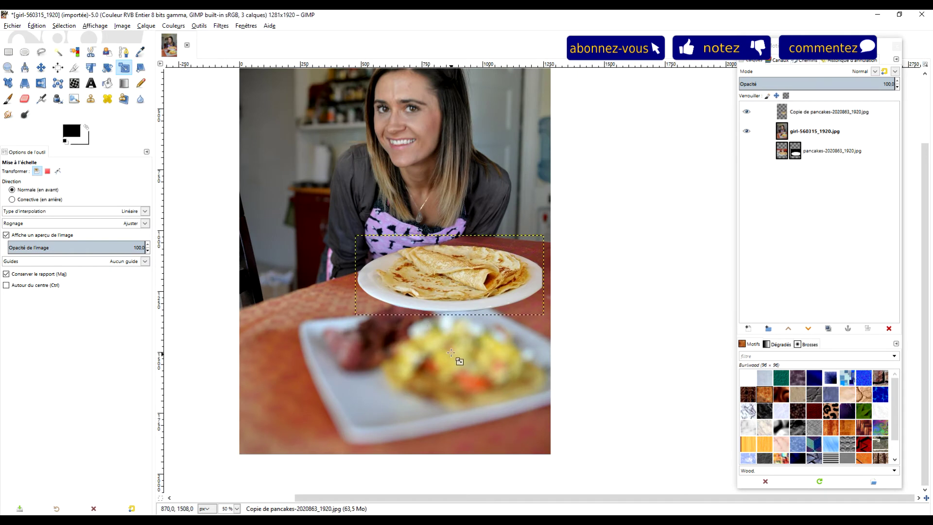
left_click(12, 53)
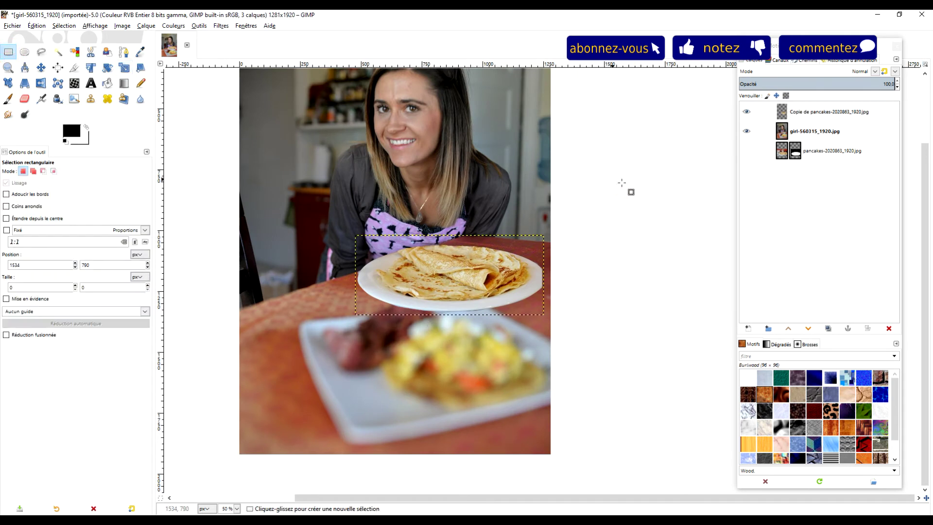
left_click(858, 151)
left_click(818, 134)
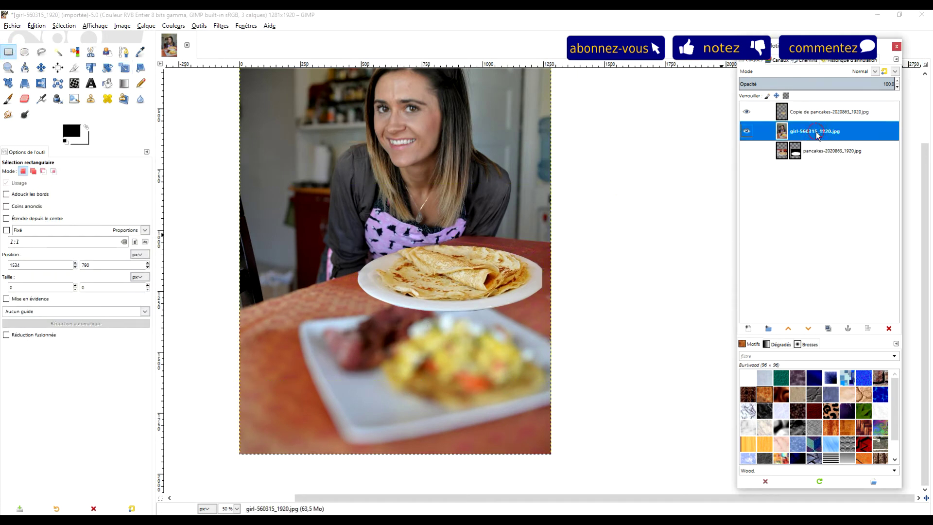
scroll(598, 285, "down", 2)
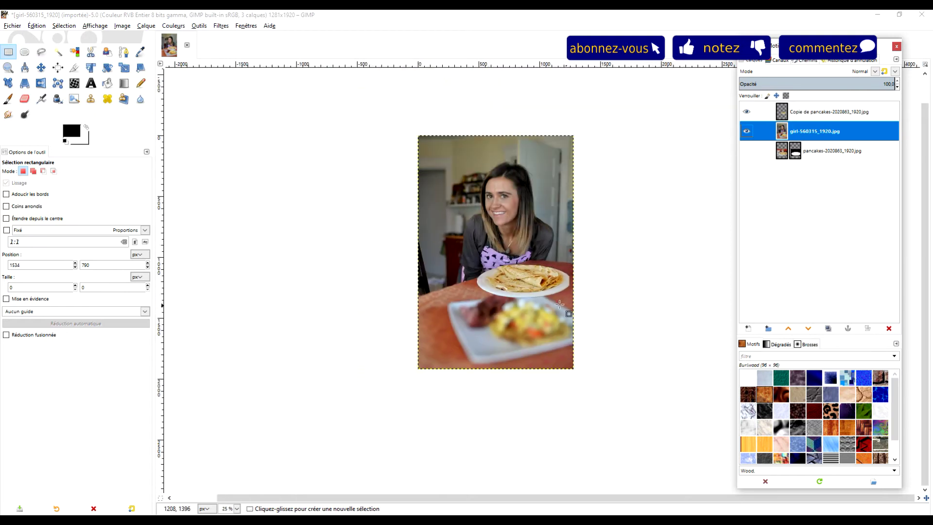
scroll(560, 304, "up", 4)
scroll(548, 287, "down", 2)
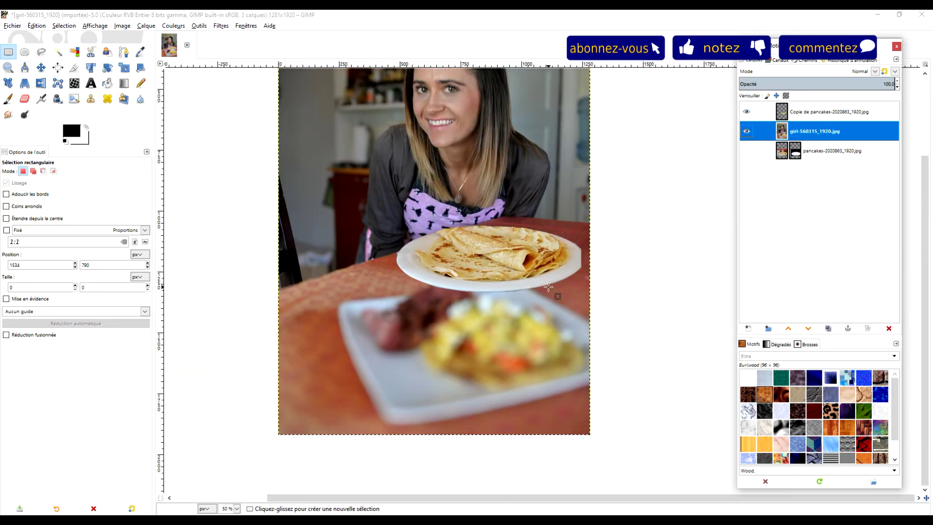
left_click(41, 67)
left_click_drag(487, 277, 488, 274)
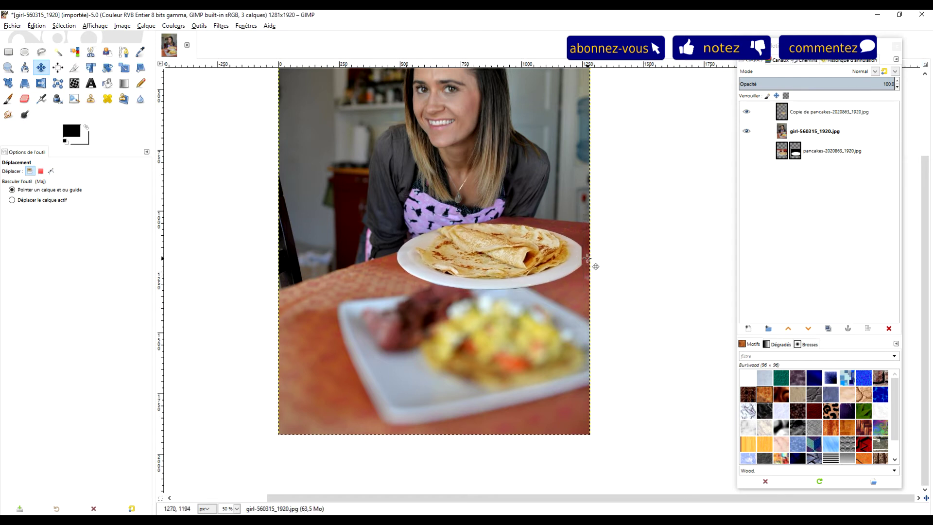
- Crop the image from the top to just below the plate, giving a 1281×1348 canvas
scroll(529, 325, "down", 2, "ctrl")
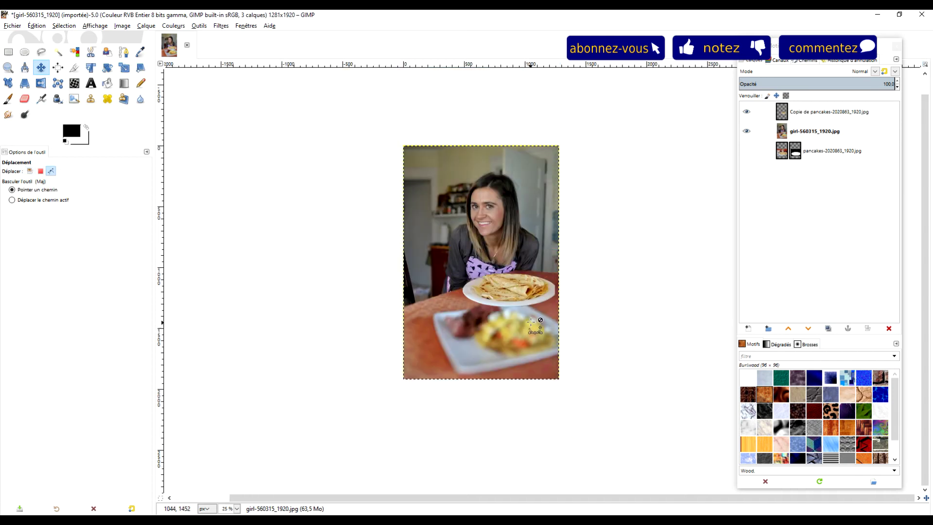
left_click(9, 52)
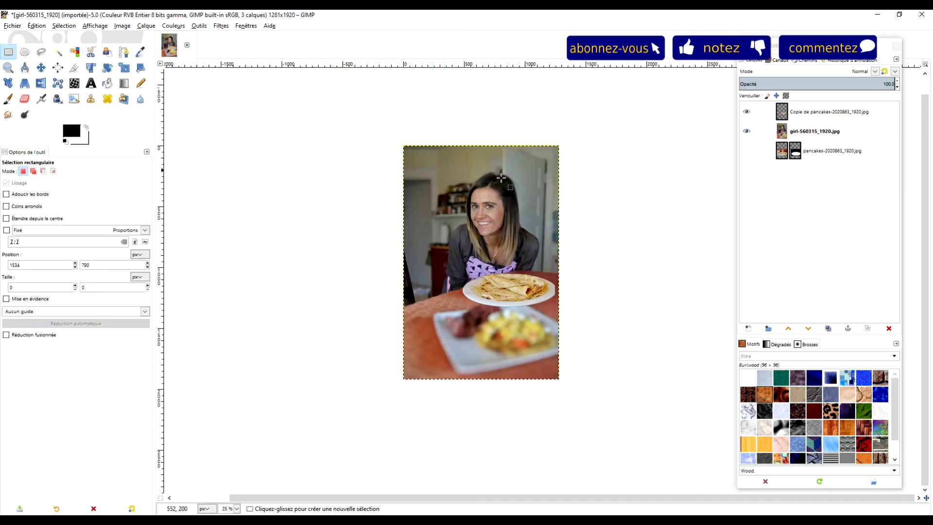
left_click_drag(383, 129, 614, 310)
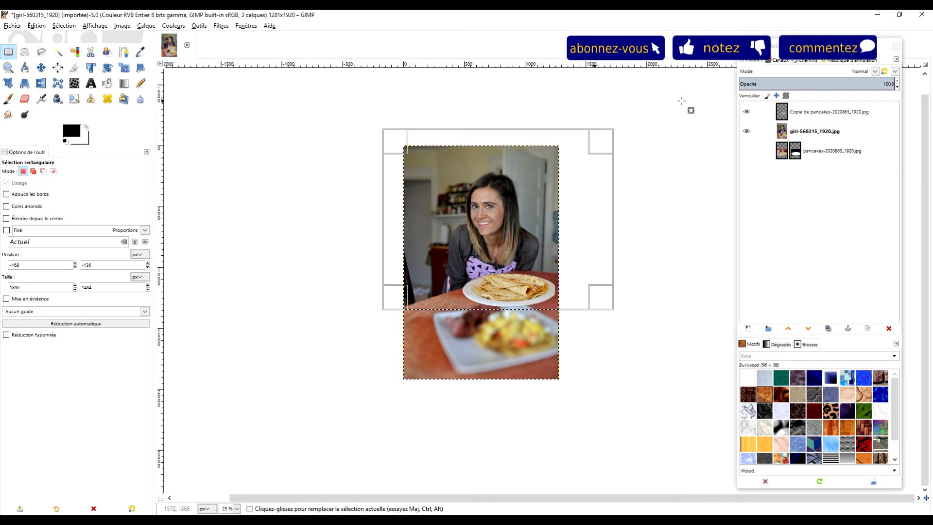
left_click(122, 26)
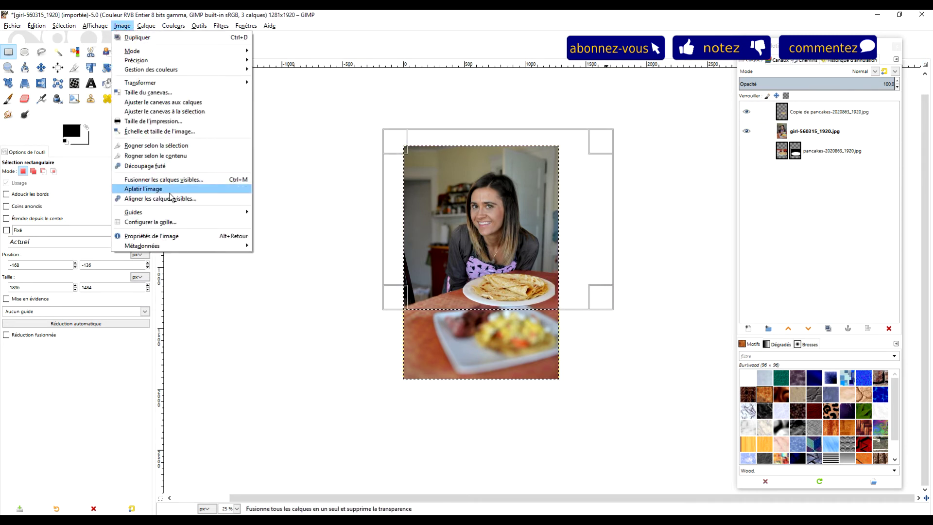
left_click(165, 146)
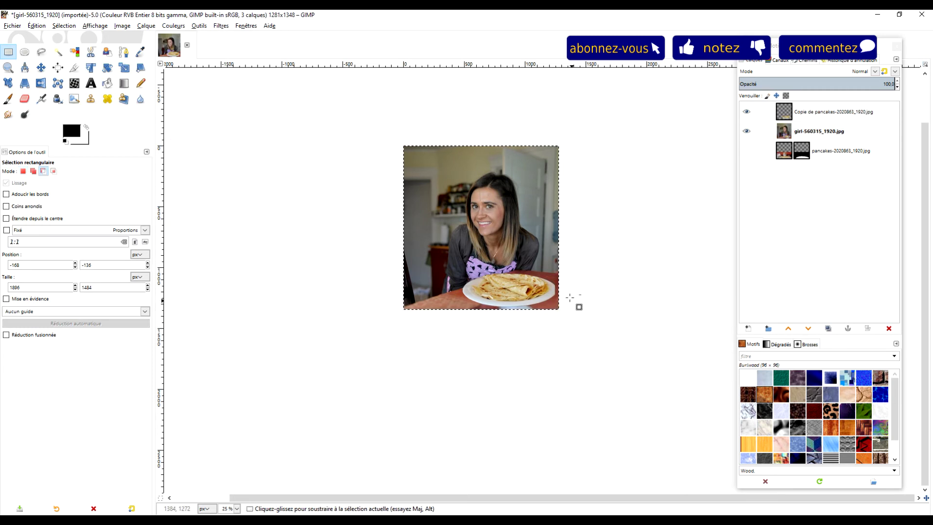
scroll(571, 297, "up", 2)
- Set up the Clone tool on the girl layer with a brush size of about 75
scroll(535, 316, "up", 1)
scroll(462, 350, "left", 2)
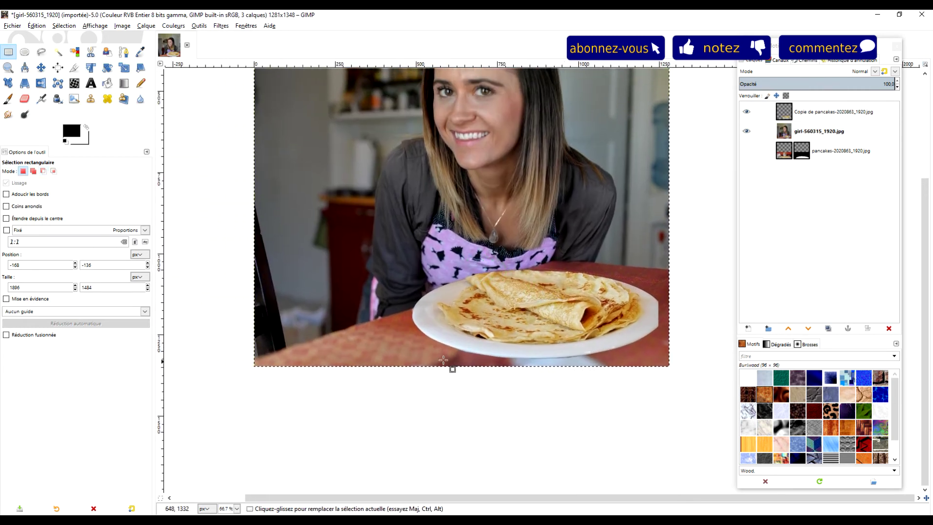
left_click(90, 99)
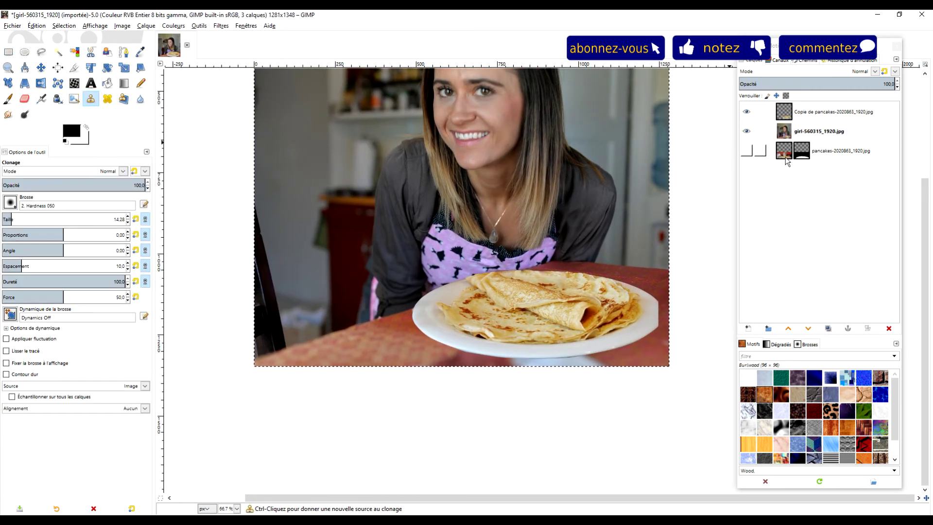
left_click(777, 130)
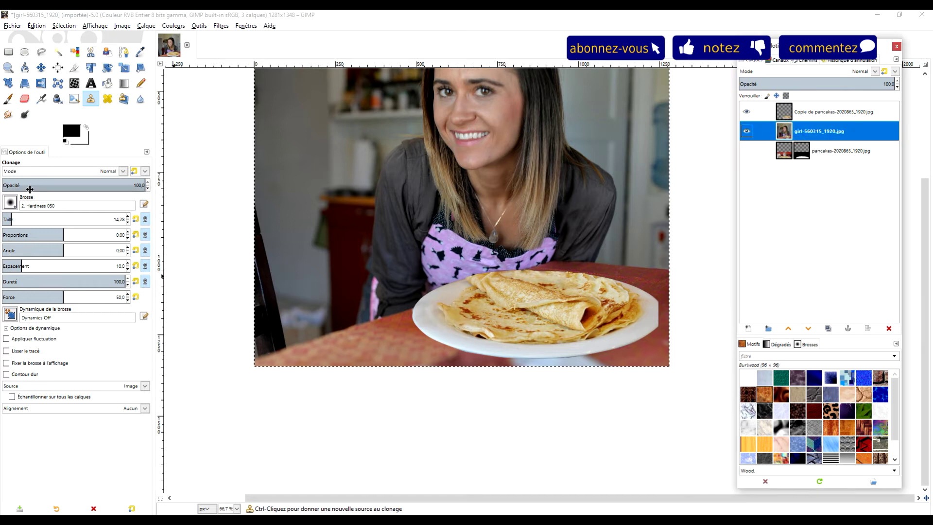
left_click_drag(49, 219, 116, 219)
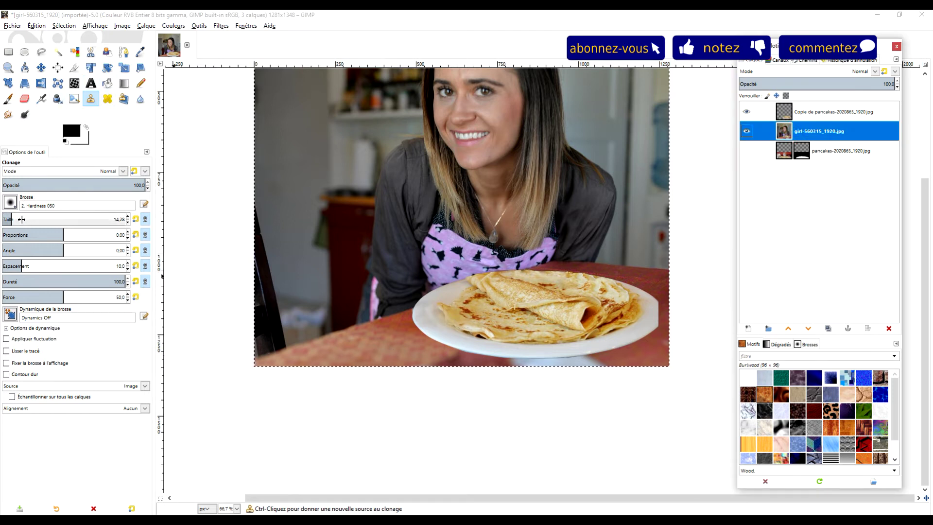
key("bracketright")
key("bracketright")
key("bracketright")
key("bracketright")
key("bracketright")
key("bracketright")
key("bracketright")
key("bracketright")
key("bracketright")
key("bracketright")
key("bracketright")
key("bracketright")
key("bracketleft")
key("bracketleft")
key("bracketleft")
key("bracketleft")
key("bracketleft")
key("bracketleft")
key("bracketleft")
key("bracketleft")
key("bracketleft")
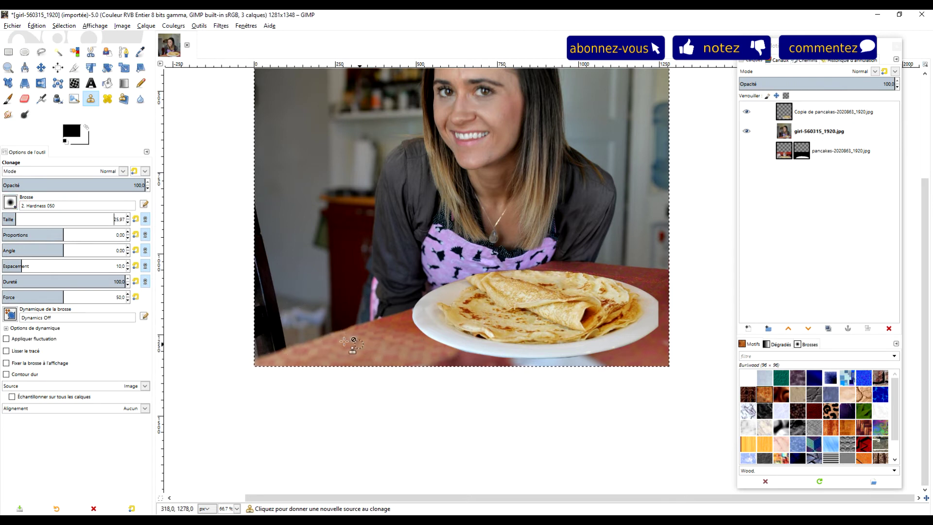
left_click(28, 219)
left_click_drag(28, 219, 29, 219)
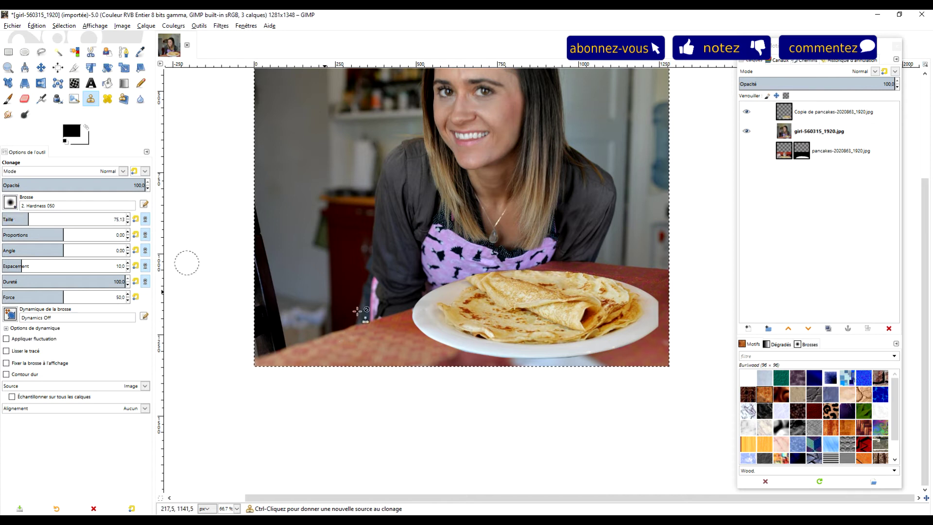
- Clone red table texture over the plate's bottom edge along the image border
left_click(388, 348, "ctrl")
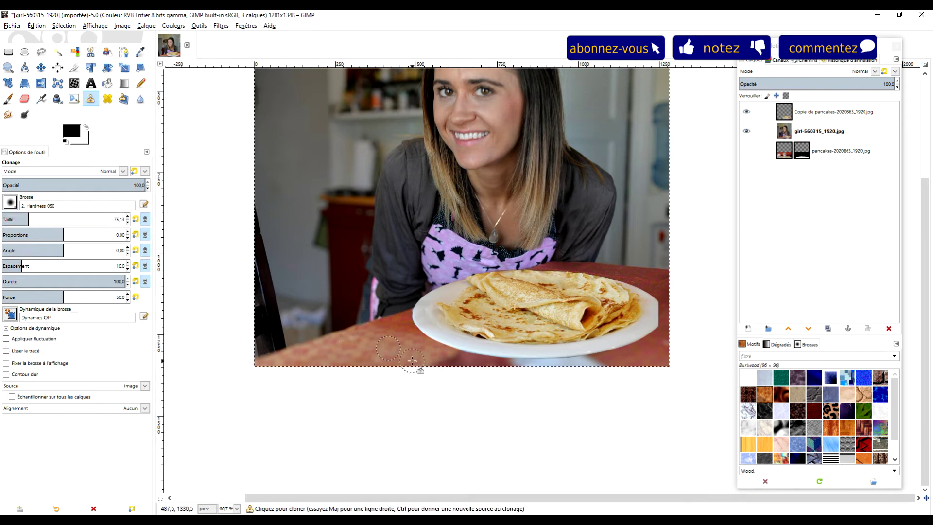
left_click_drag(425, 360, 547, 368)
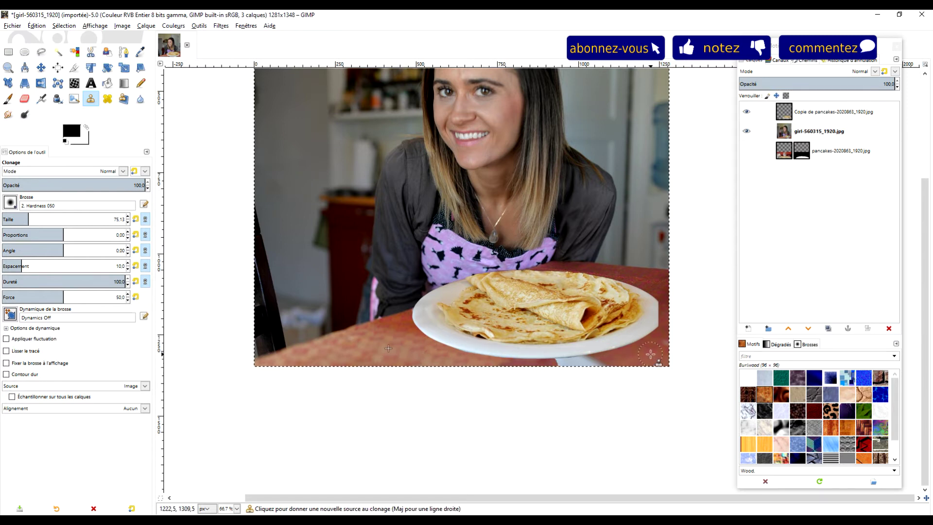
left_click(591, 358, "ctrl")
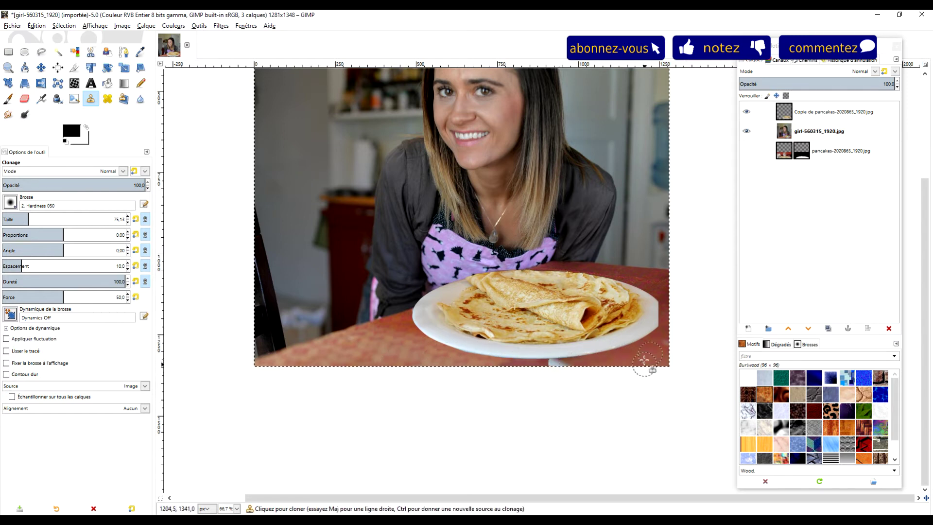
left_click(553, 366, "ctrl")
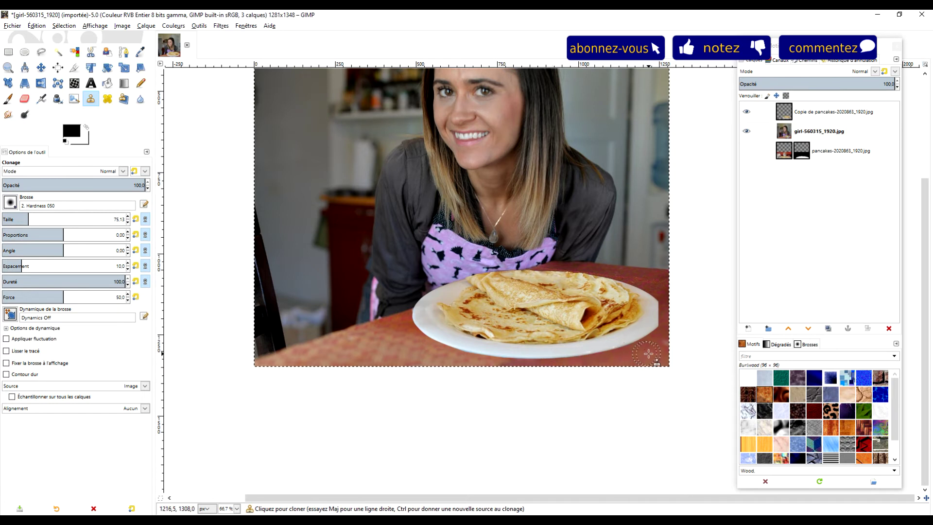
scroll(685, 330, "up", 2)
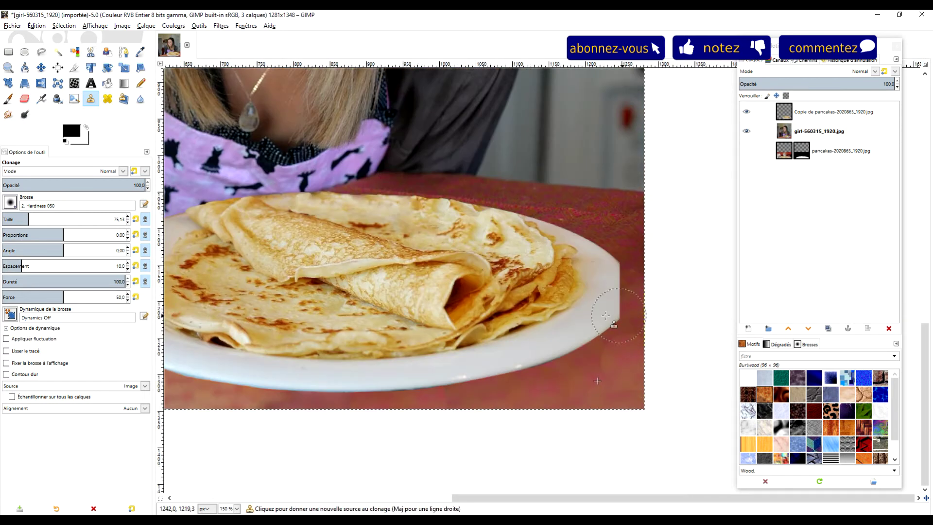
scroll(626, 297, "left", 5)
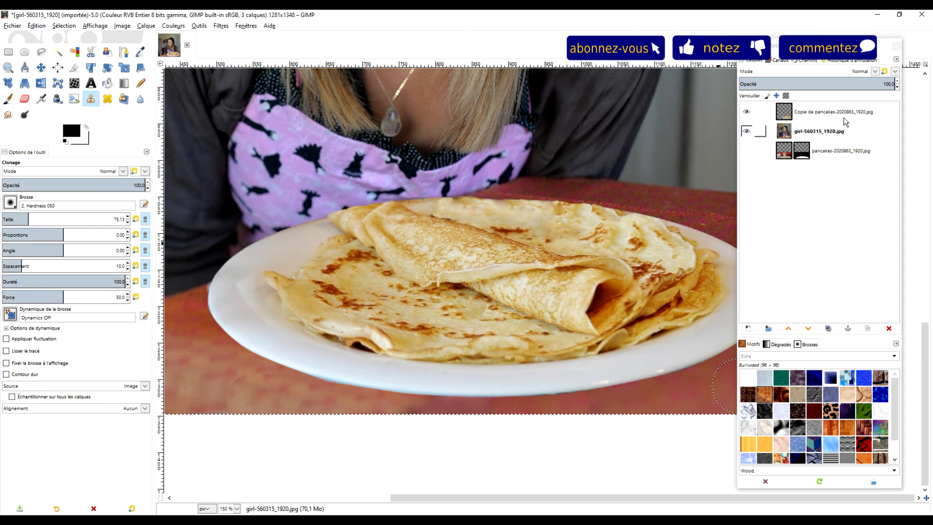
- Copy a narrow table strip left of the plate into its own layer and flip it
left_click(825, 117)
key("r")
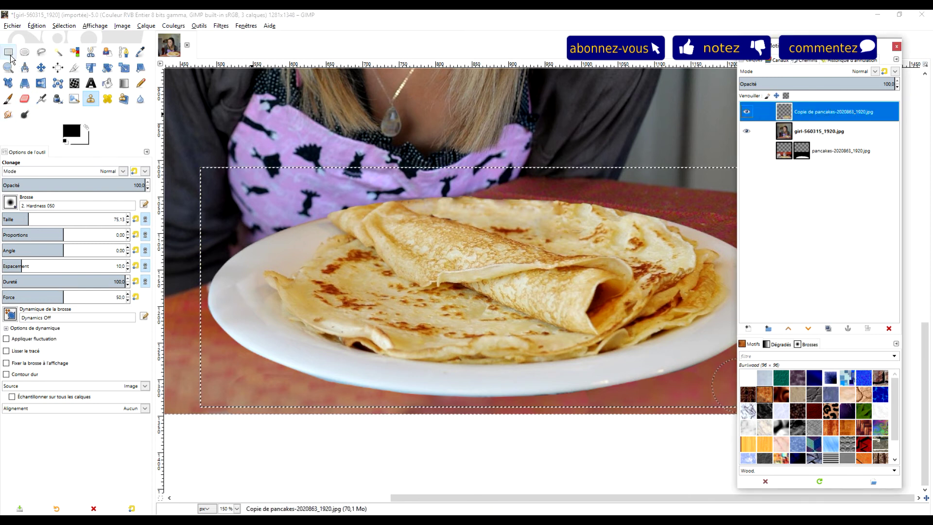
left_click_drag(169, 236, 229, 375)
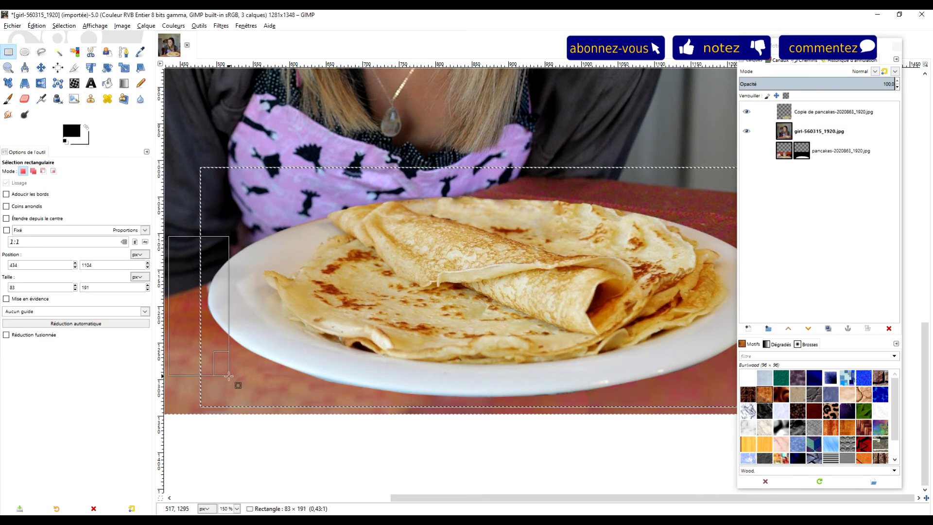
key("ctrl+c")
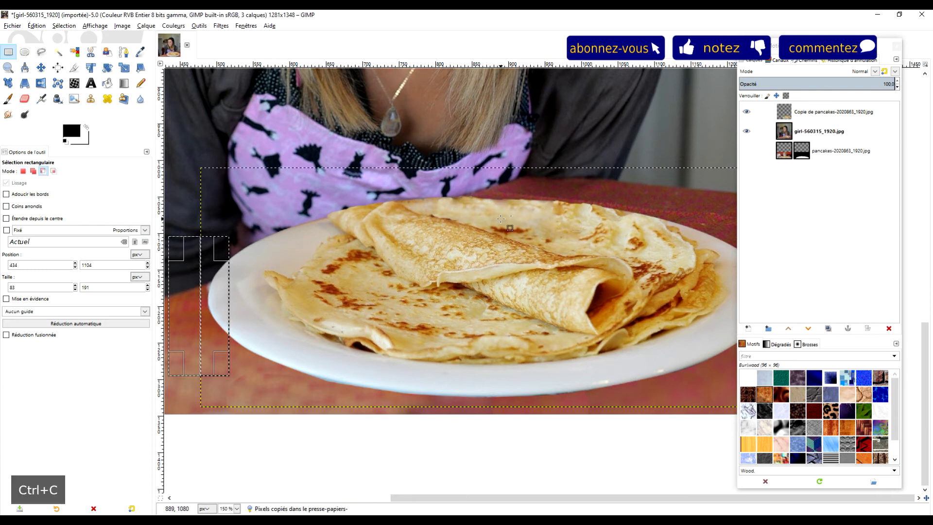
key("ctrl+v")
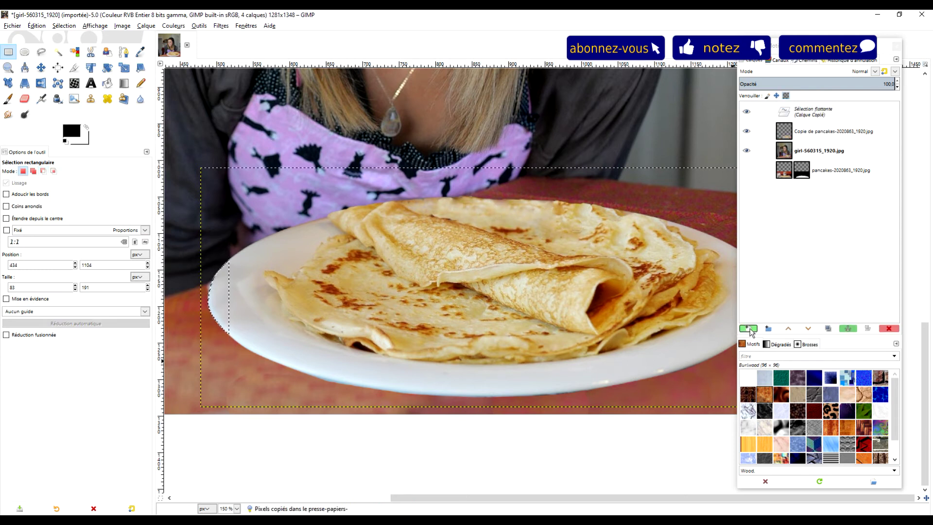
left_click(749, 329)
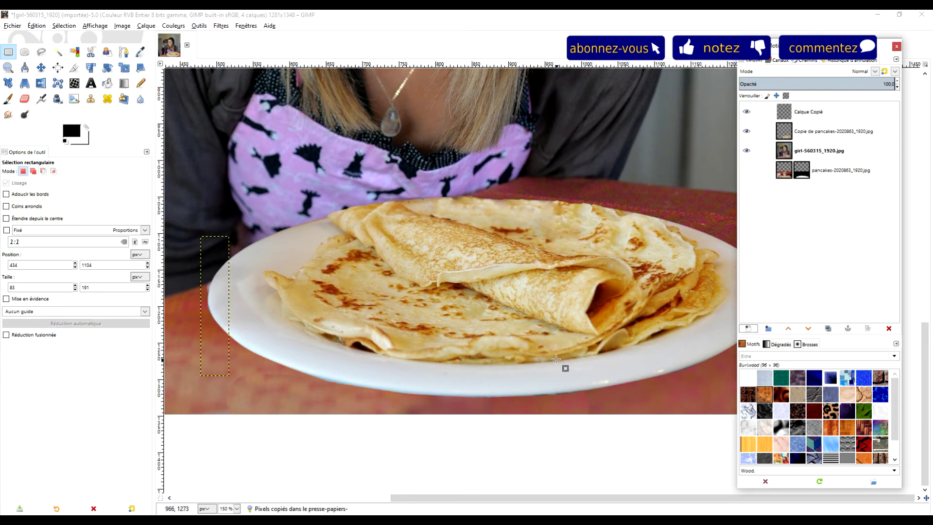
scroll(556, 359, "down", 3)
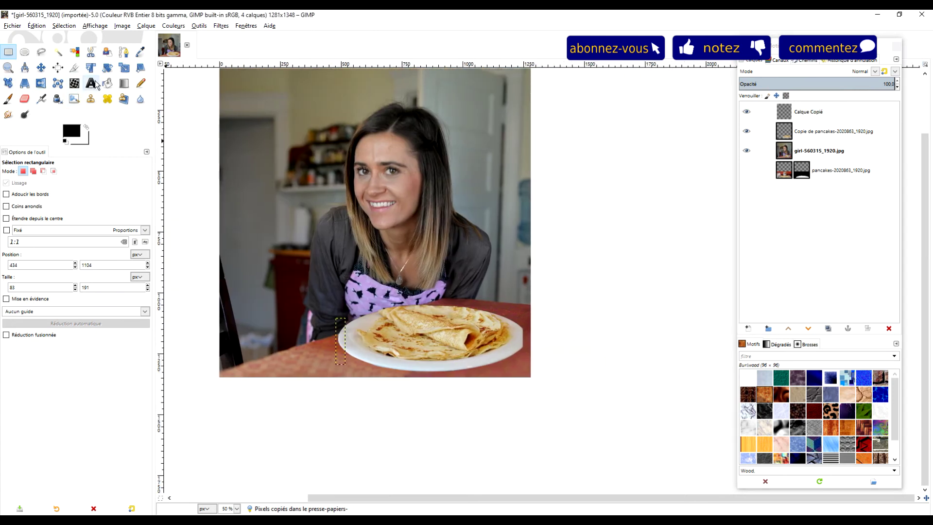
left_click(40, 85)
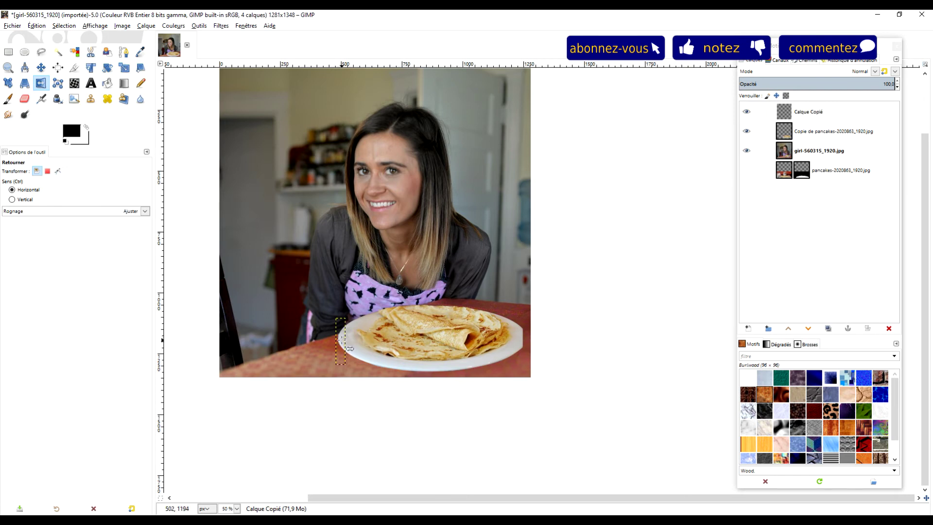
- Move the flipped strip onto the plate's right edge and nudge it into place
left_click(41, 68)
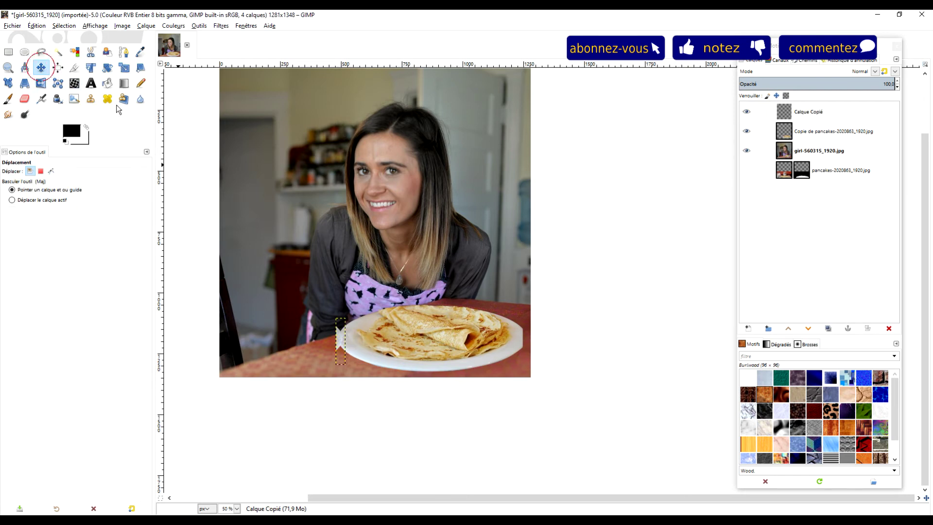
left_click_drag(349, 348, 531, 344)
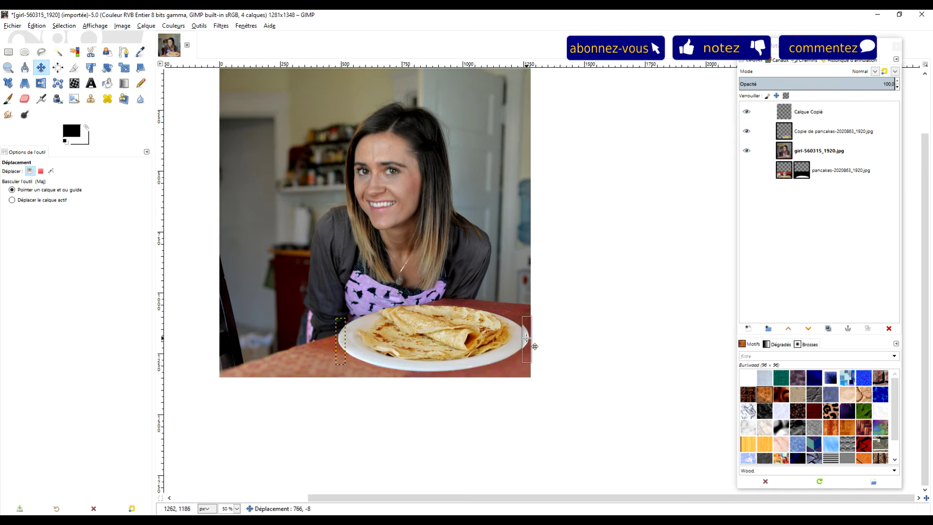
key("1")
scroll(549, 330, "up", 3)
left_click_drag(495, 387, 496, 379)
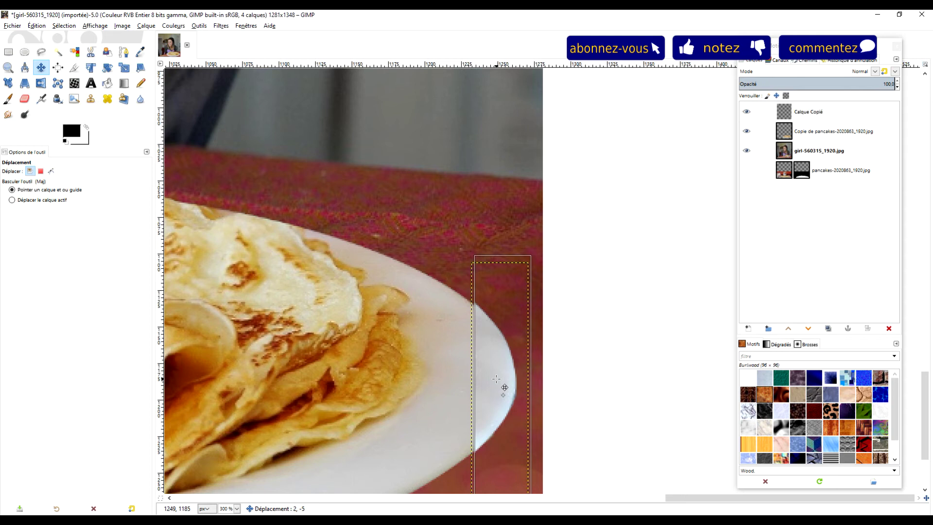
left_click_drag(497, 380, 498, 380)
scroll(575, 316, "down", 3)
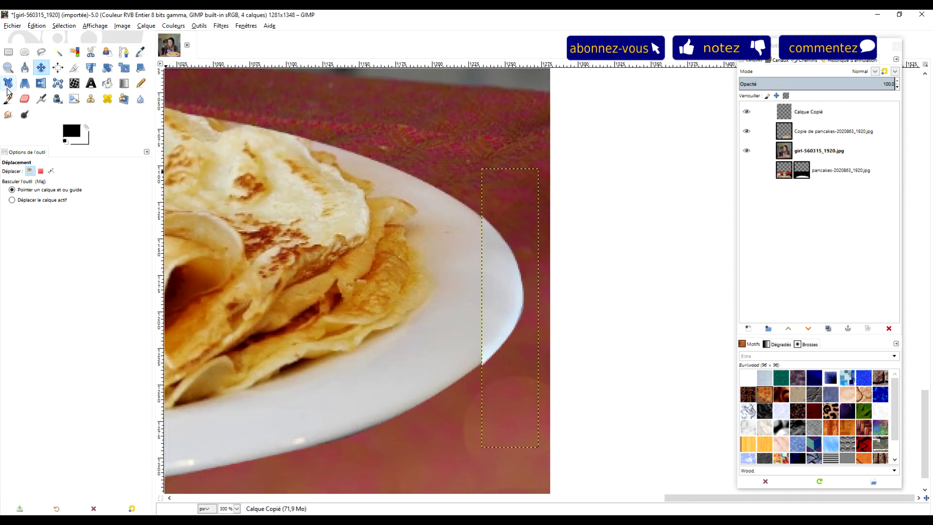
- Shorten the strip from its bottom edge, then delete the Calque Copié layer
left_click(124, 68)
left_click(518, 322)
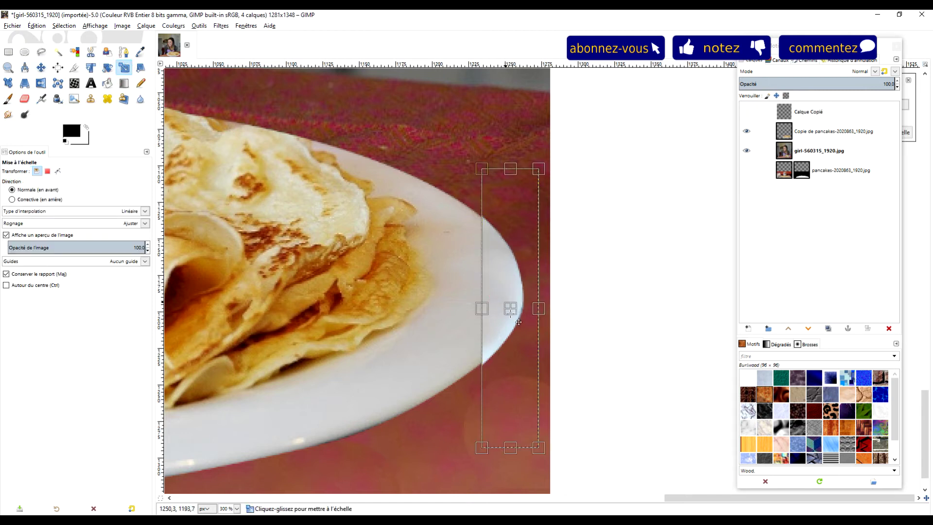
left_click_drag(508, 447, 508, 445)
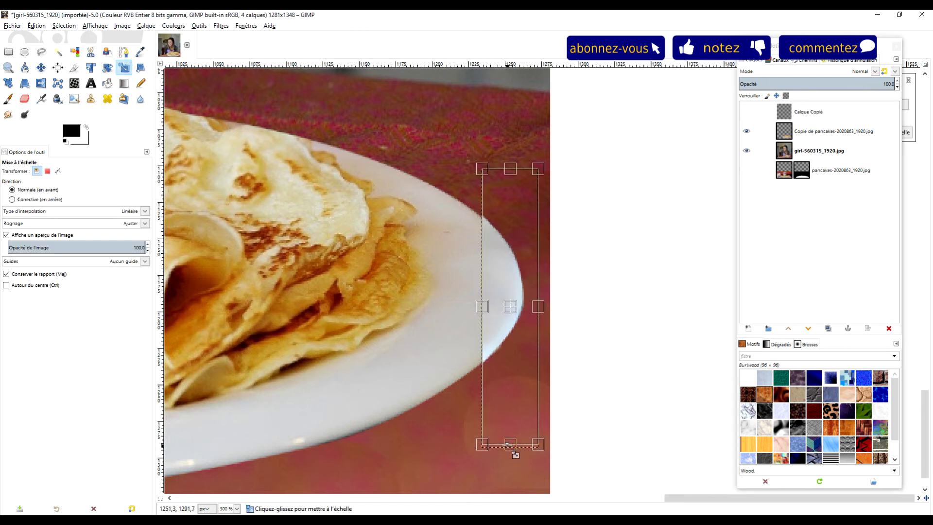
key("Return")
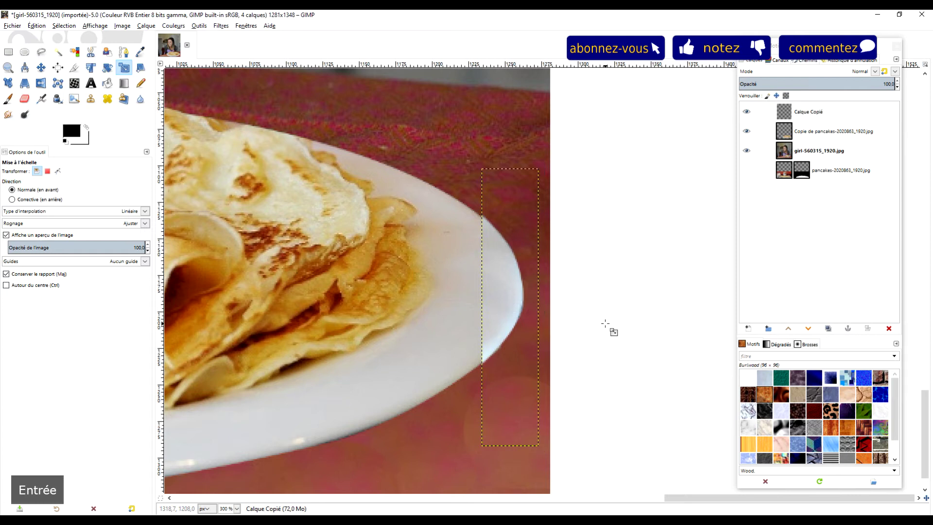
left_click(9, 52)
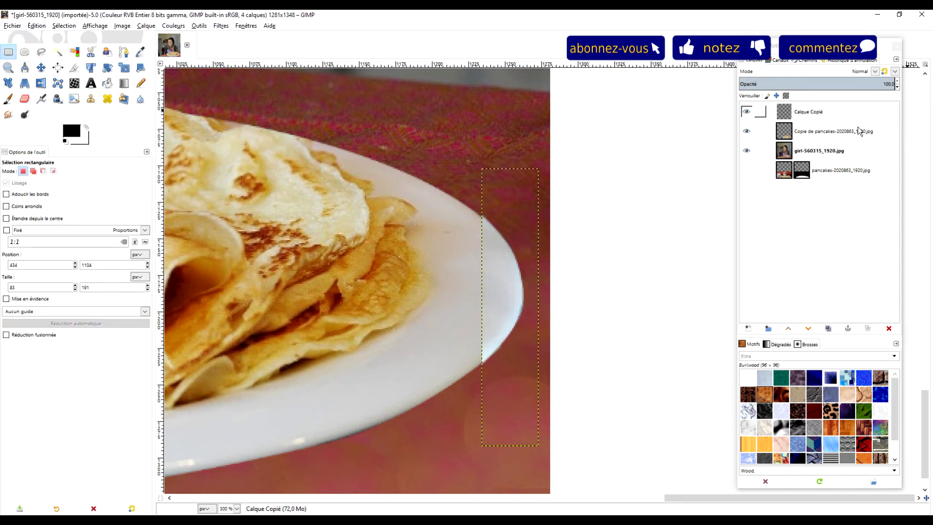
left_click(809, 112)
right_click(808, 111)
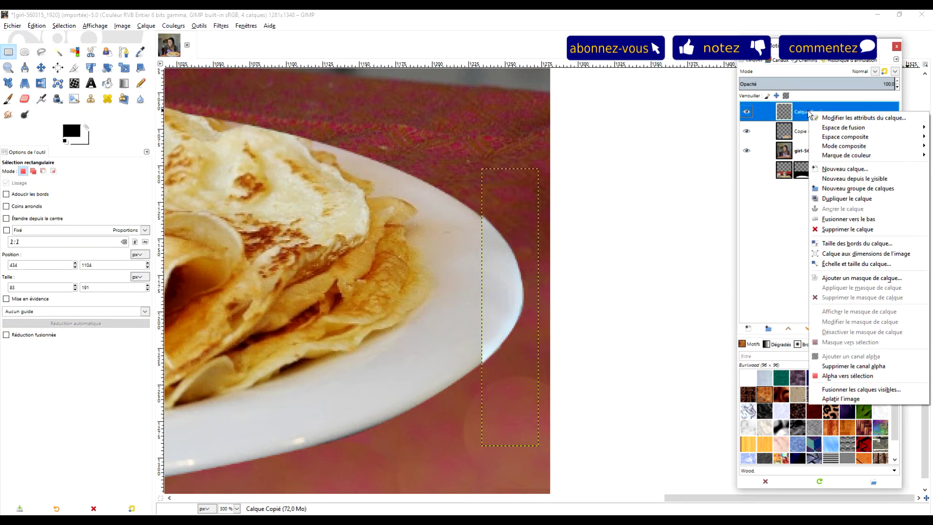
left_click(856, 229)
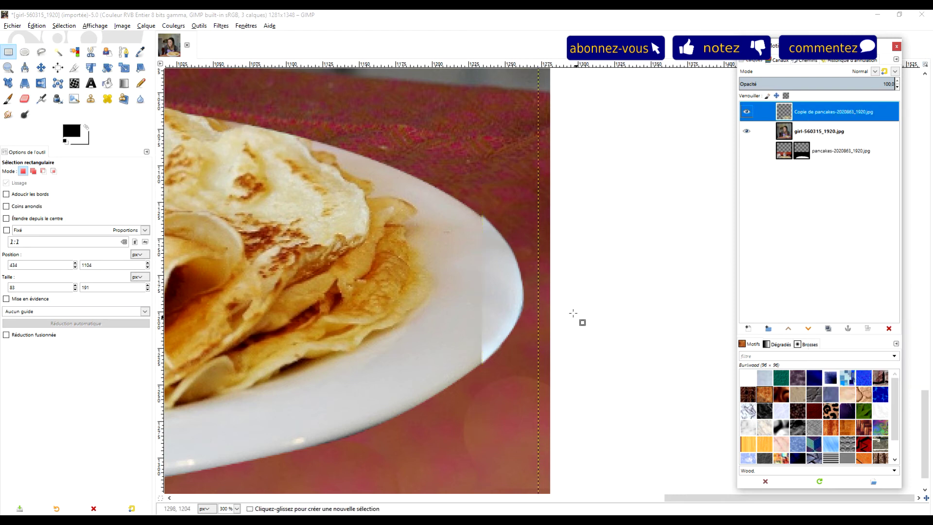
scroll(517, 312, "up", 3)
scroll(517, 312, "down", 2)
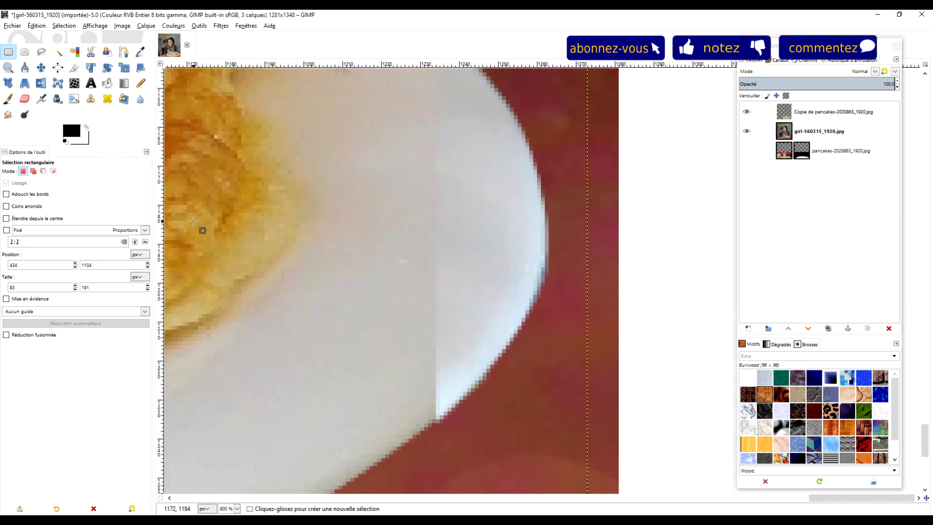
left_click(107, 98)
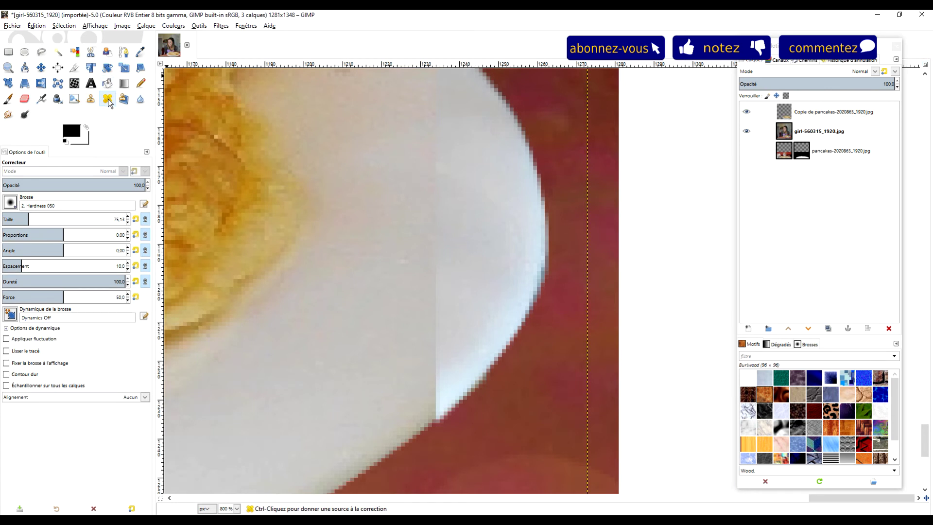
key("bracketleft")
key("bracketleft")
key("bracketleft")
key("bracketleft")
key("bracketleft")
key("bracketleft")
key("bracketleft")
key("bracketleft")
key("bracketleft")
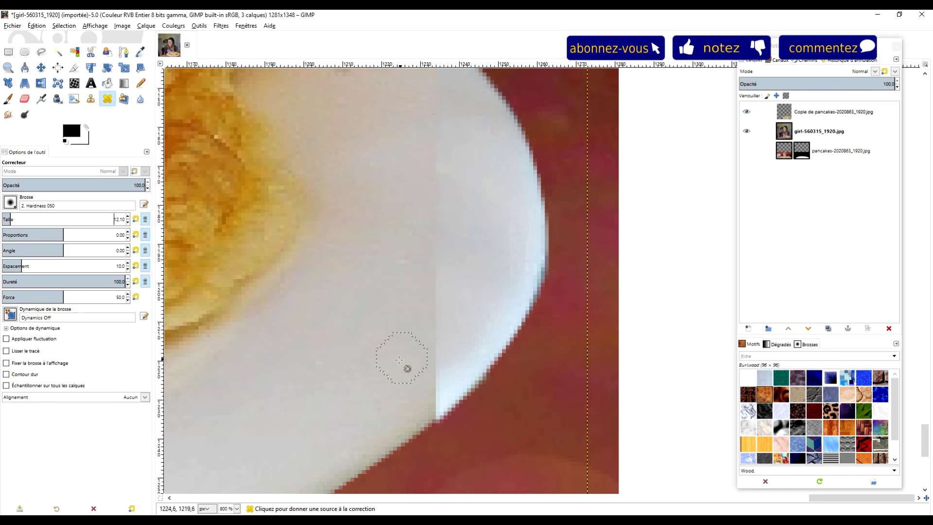
left_click(398, 362, "ctrl")
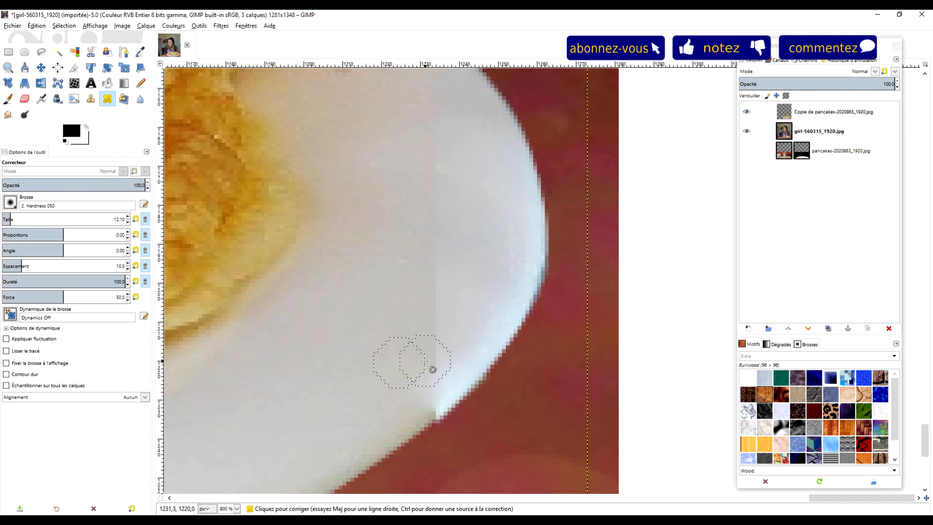
left_click_drag(424, 394, 422, 402)
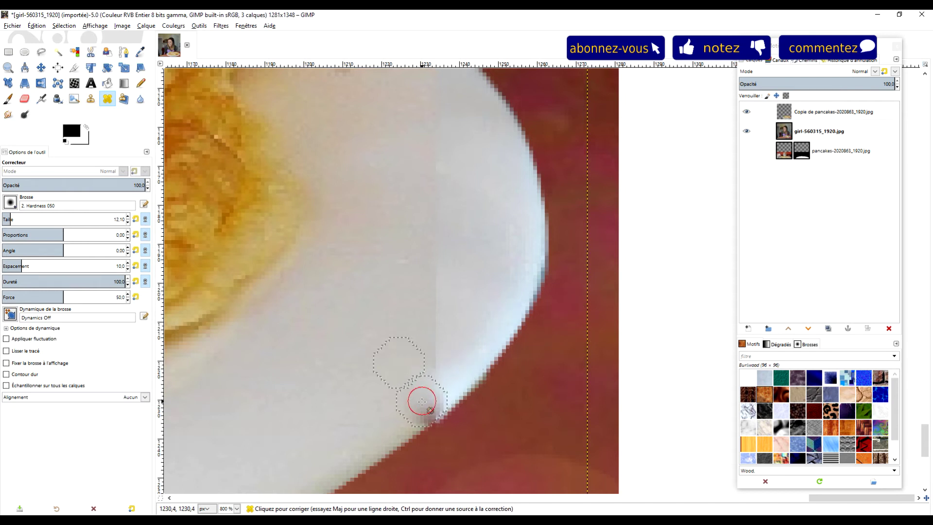
key("ctrl+z")
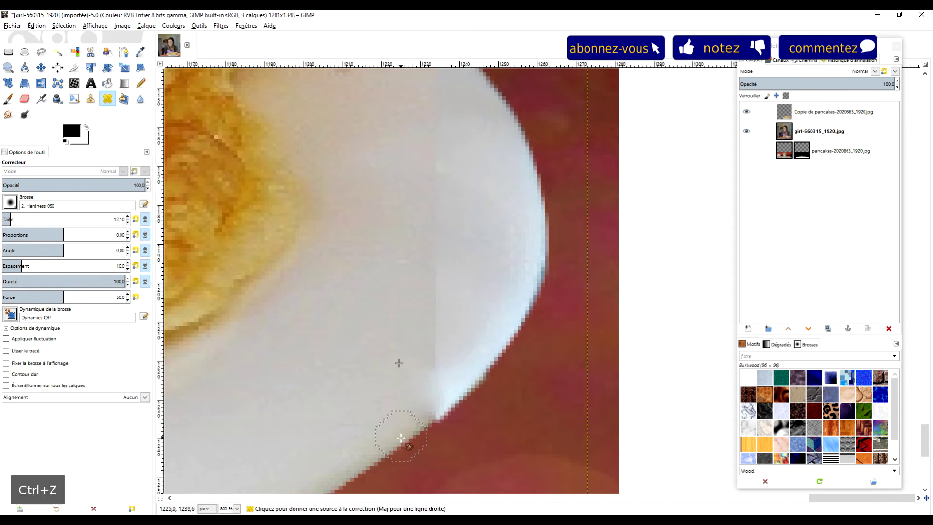
left_click(401, 445, "ctrl")
left_click_drag(443, 420, 441, 420)
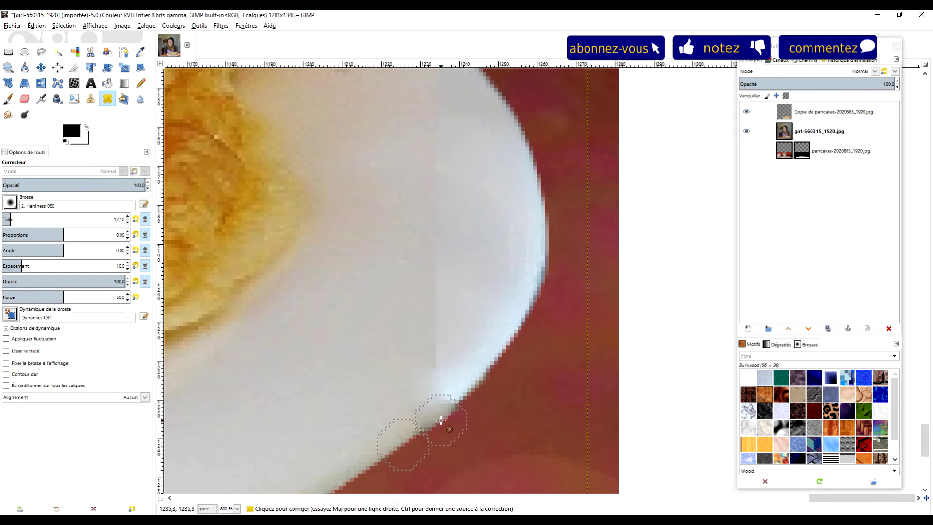
key("ctrl+z")
key("c")
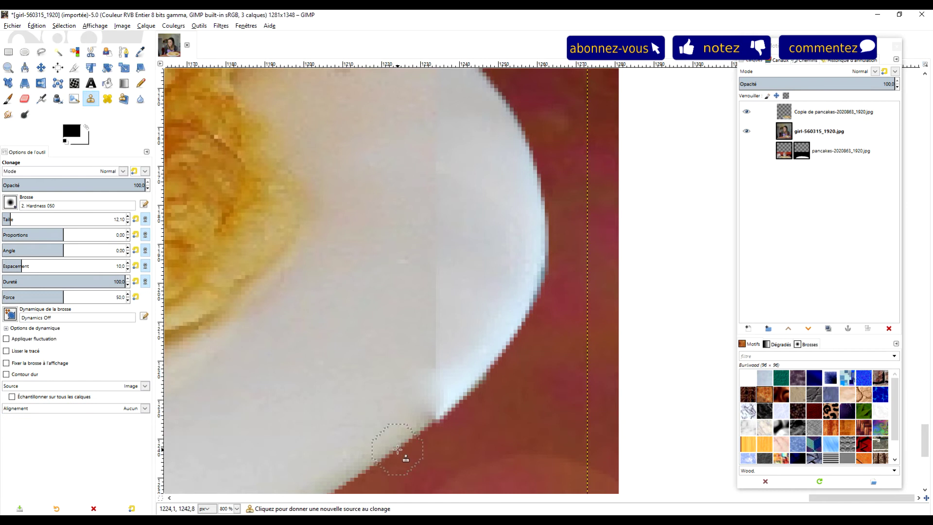
- Clone plate white over the right-rim seam at 54.6 opacity
left_click(397, 450, "ctrl")
left_click(436, 418)
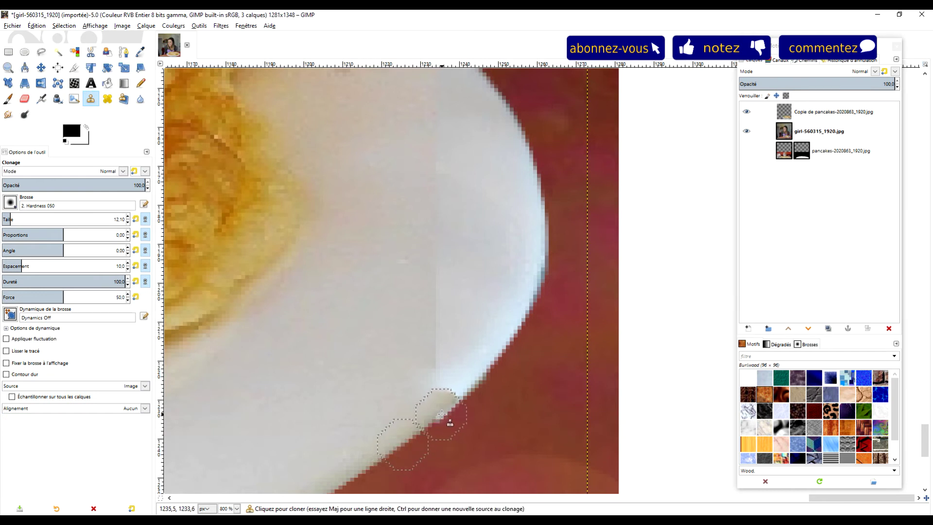
key("ctrl+z")
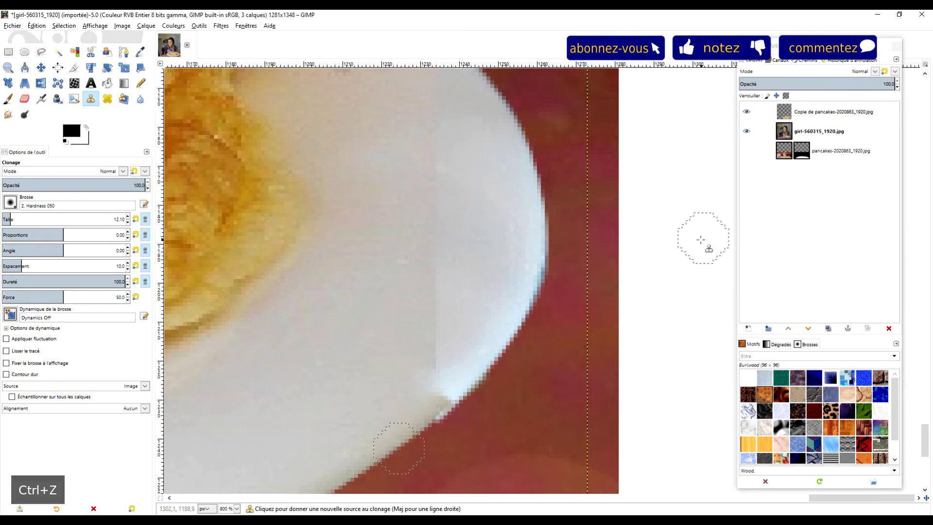
left_click(81, 188)
left_click(394, 449, "ctrl")
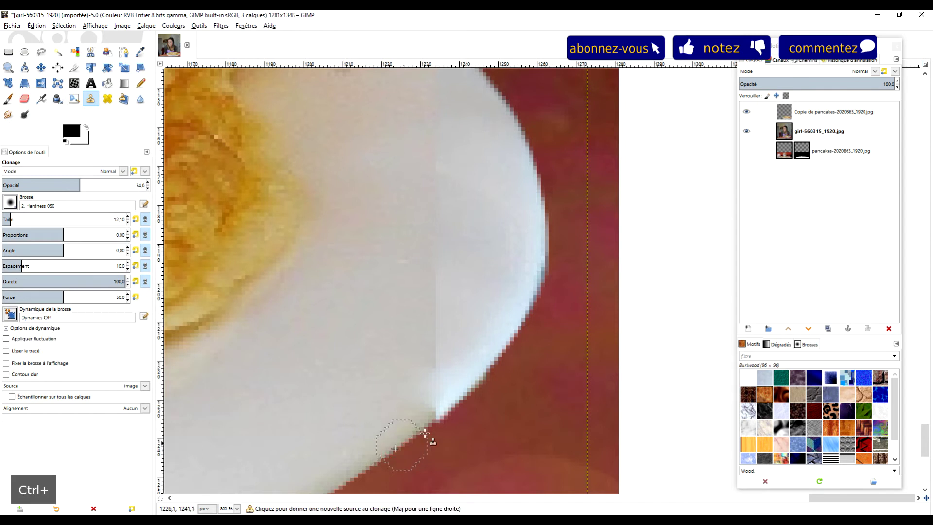
key("ctrl+z")
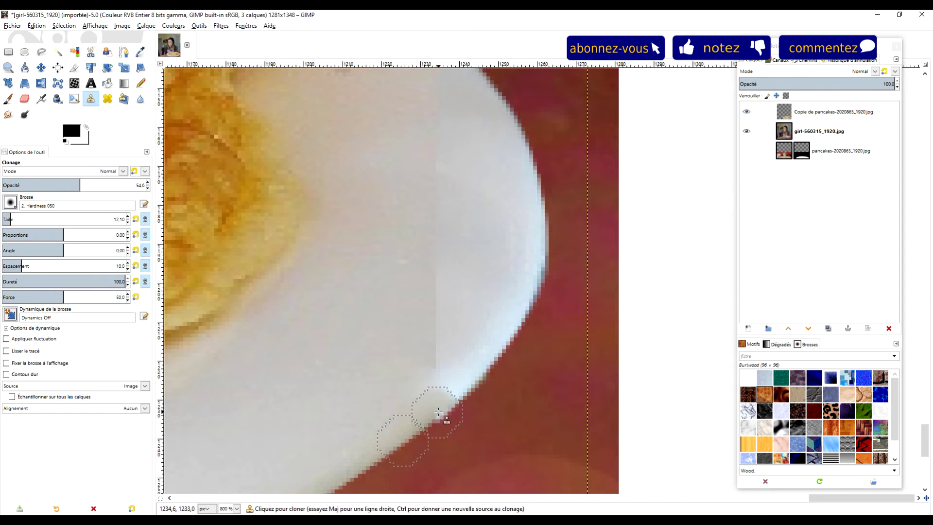
left_click(391, 336, "ctrl")
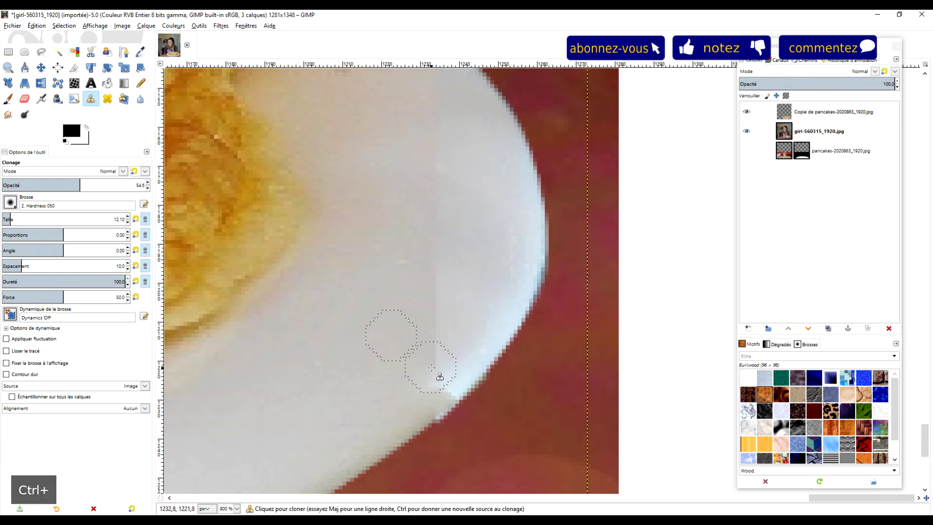
left_click(441, 246)
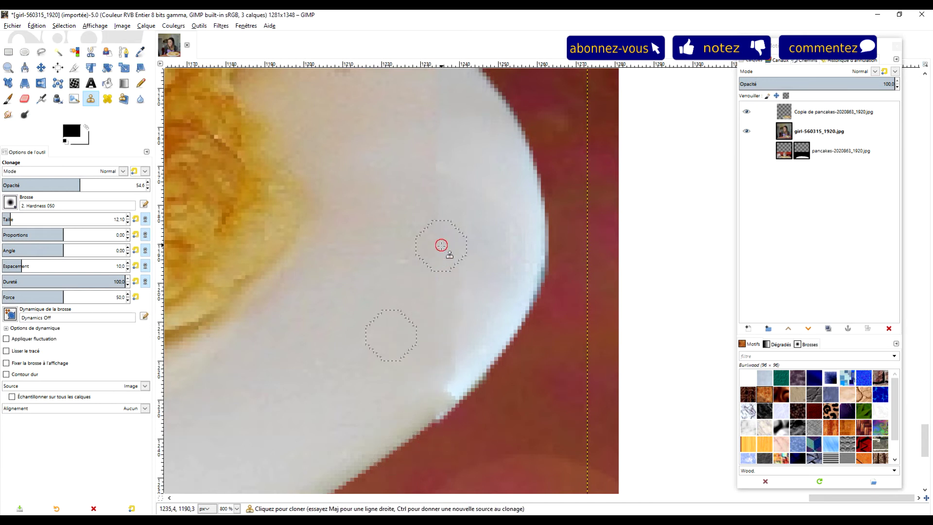
key("space")
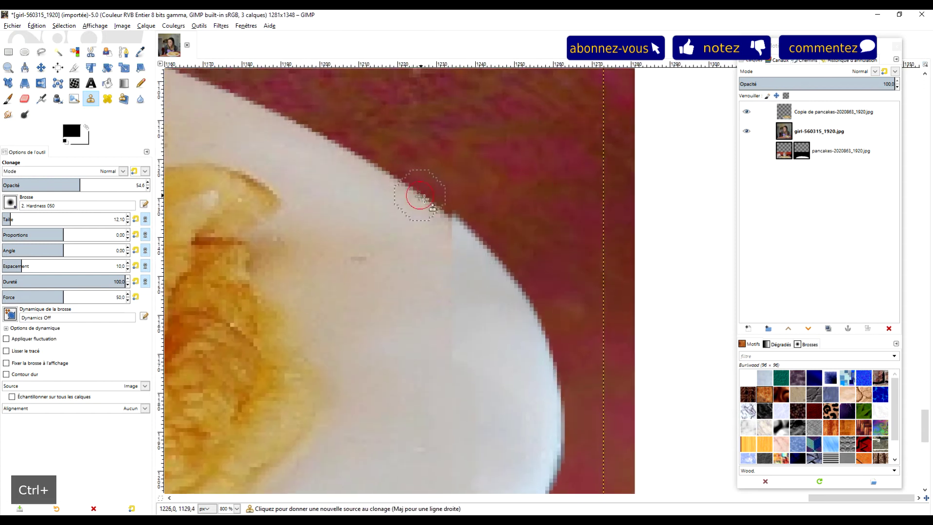
left_click(422, 204, "ctrl")
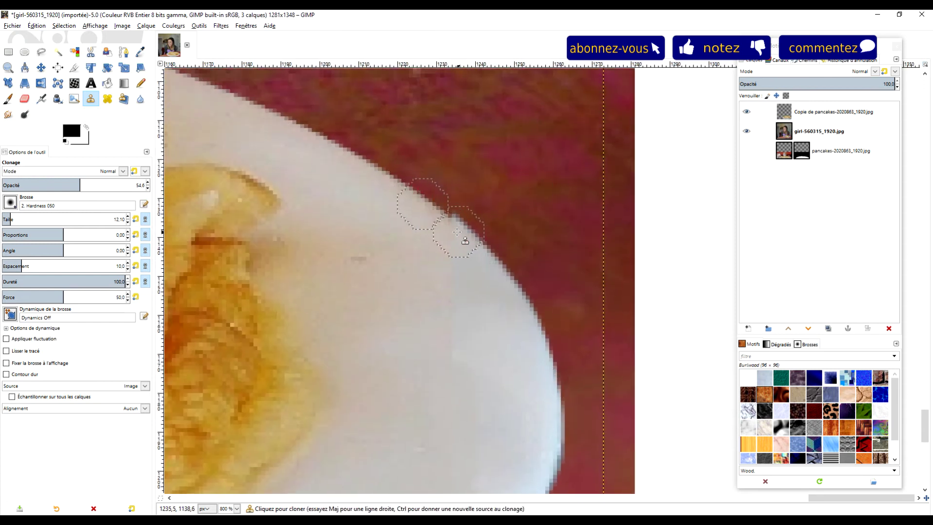
- Lightly erase along the plate rim near the seam at 51.2 opacity
left_click(23, 99)
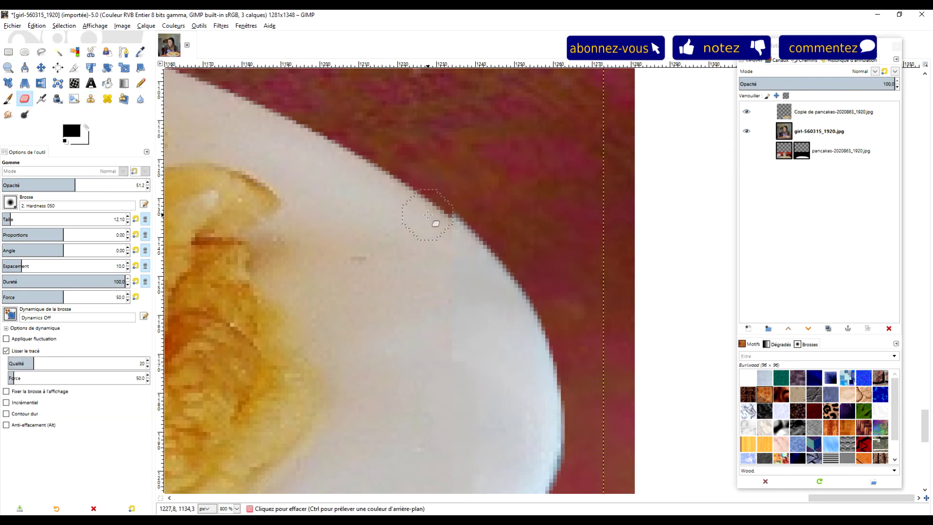
left_click_drag(475, 209, 493, 224)
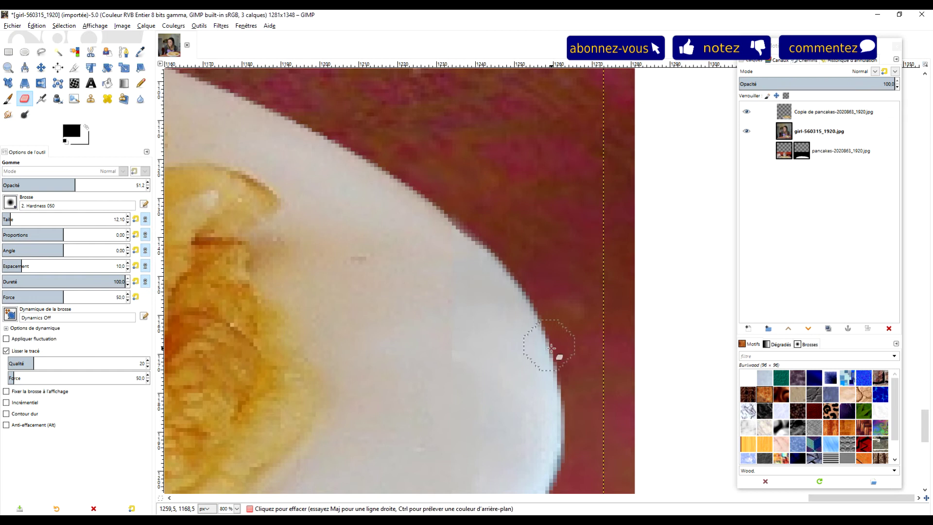
scroll(529, 338, "down", 3)
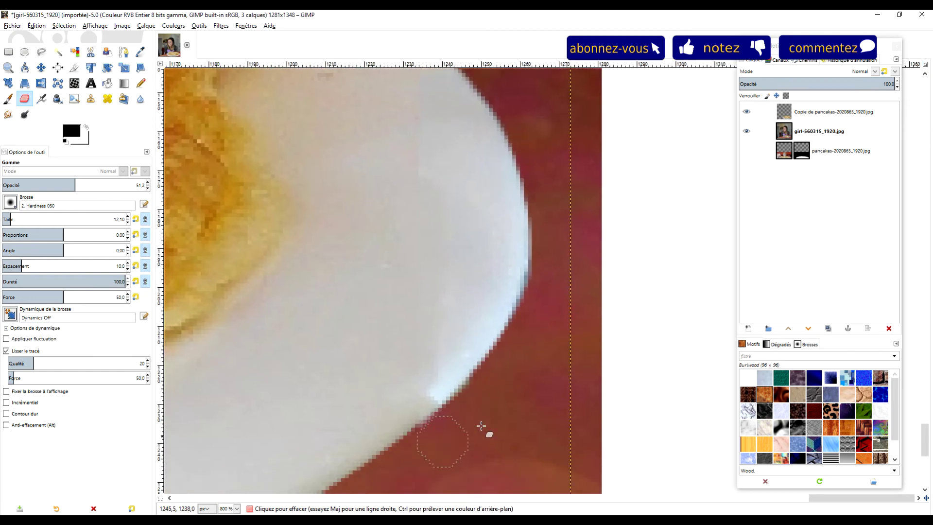
- Undo a stray heal on the plate edge, then clone rim texture onto the right rim
left_click(108, 99)
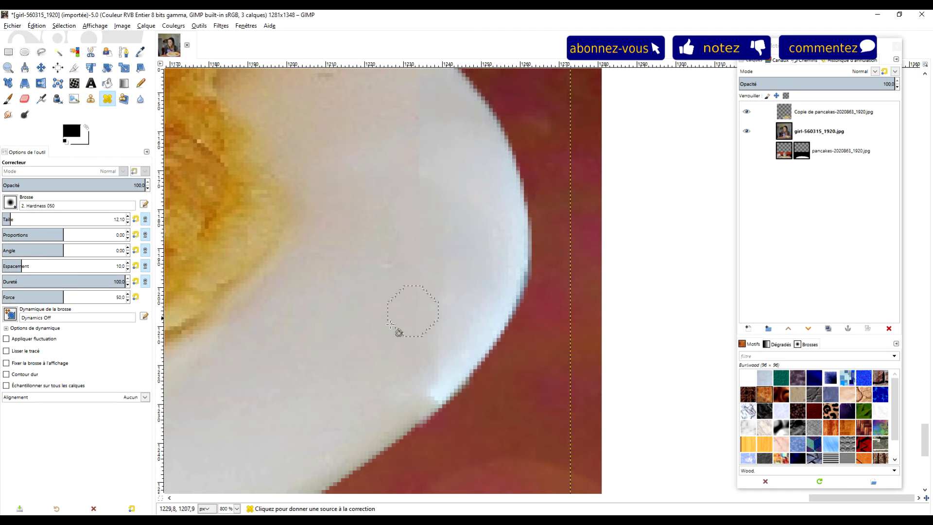
left_click(428, 382)
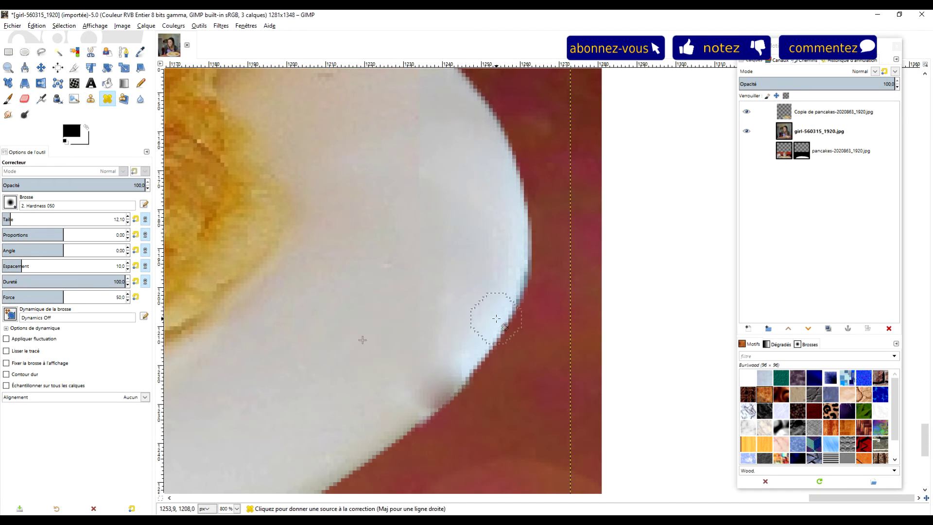
key("ctrl+z")
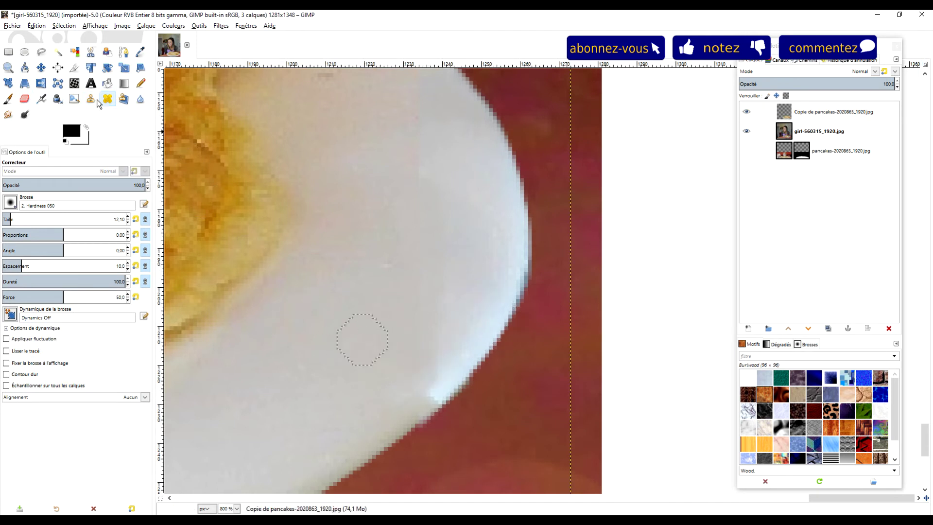
left_click(90, 99)
left_click(362, 391, "ctrl")
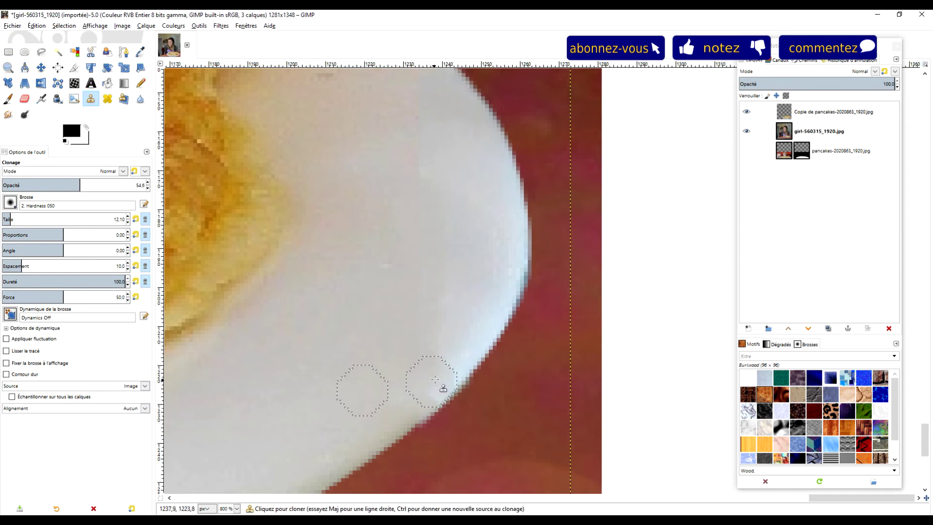
left_click_drag(462, 350, 429, 378)
left_click(463, 323)
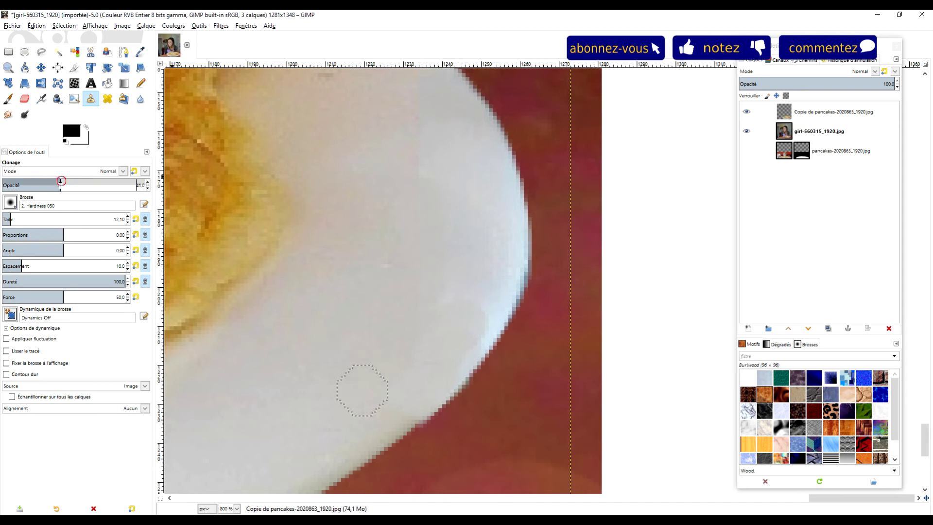
- Lower clone opacity to 34.6 and dab clone strokes up the plate's right edge
left_click_drag(86, 185, 51, 185)
left_click(485, 304)
left_click(476, 328)
left_click(462, 352)
left_click(444, 374)
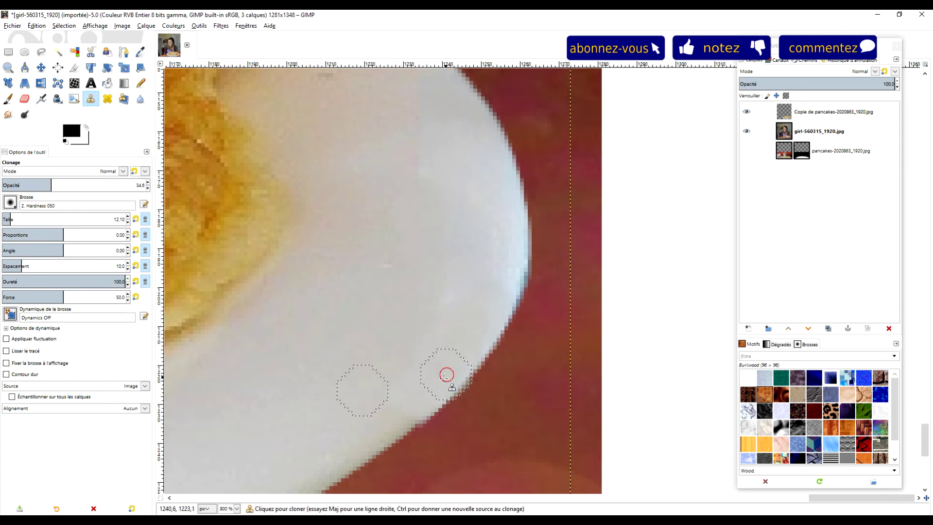
left_click(500, 229)
left_click(497, 191)
- Erase stray pixels along the plate's right edge with the Eraser
scroll(432, 372, "down", 3)
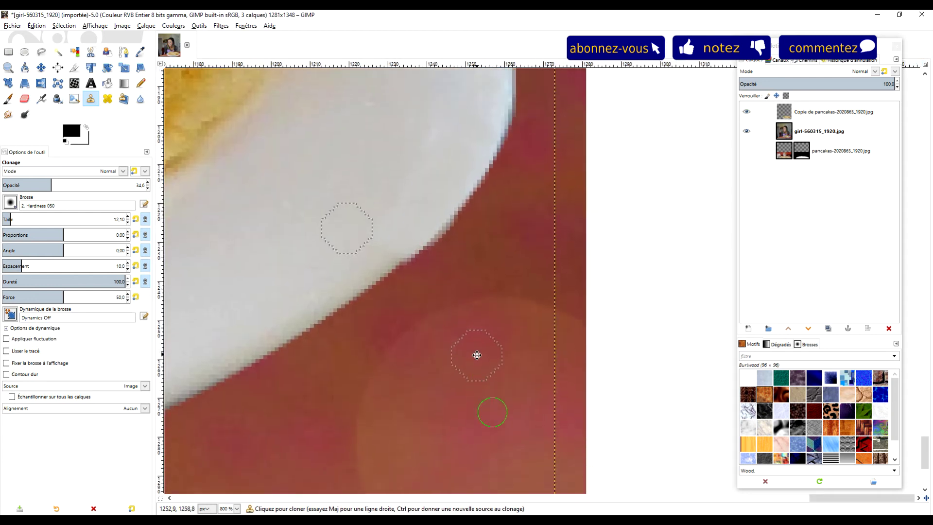
key("shift+e")
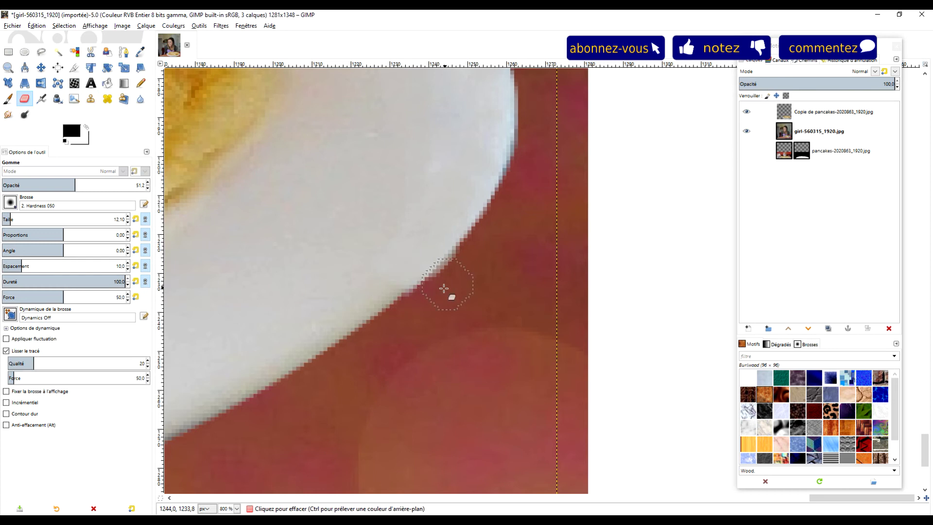
left_click(464, 277)
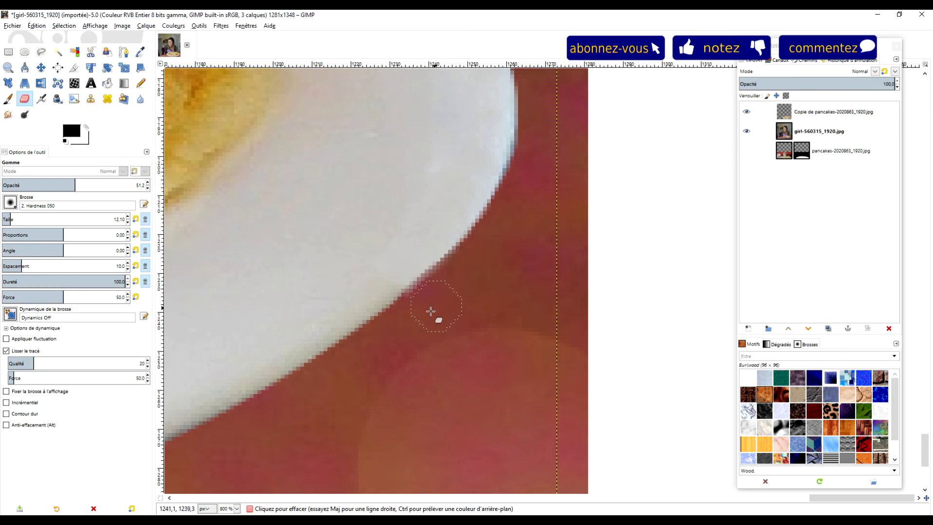
scroll(418, 319, "down", 7)
scroll(437, 308, "up", 5)
scroll(494, 319, "up", 4)
left_click(597, 247)
scroll(681, 204, "right", 3)
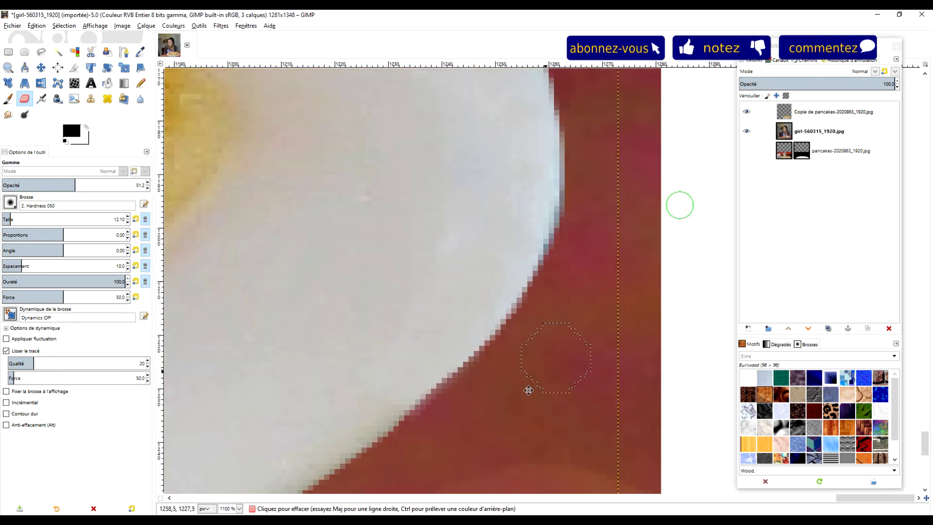
scroll(681, 204, "up", 4)
scroll(443, 273, "up", 3)
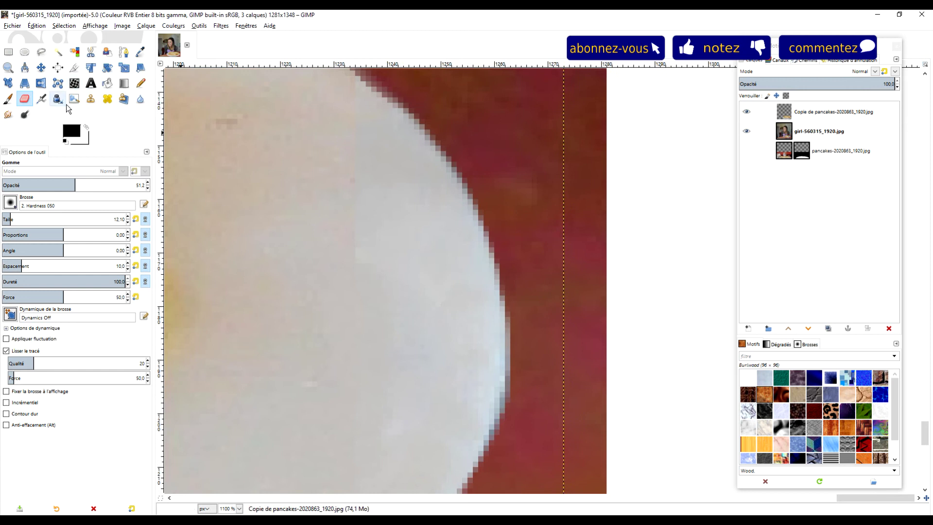
- Set healing sources on the plate and heal a rim spot, then undo it
left_click(107, 99)
left_click(311, 276, "ctrl")
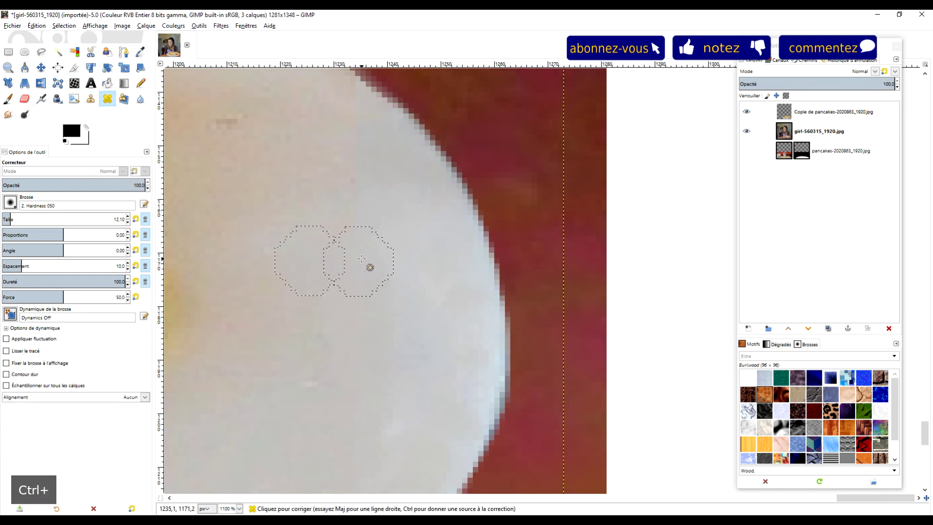
left_click(360, 257)
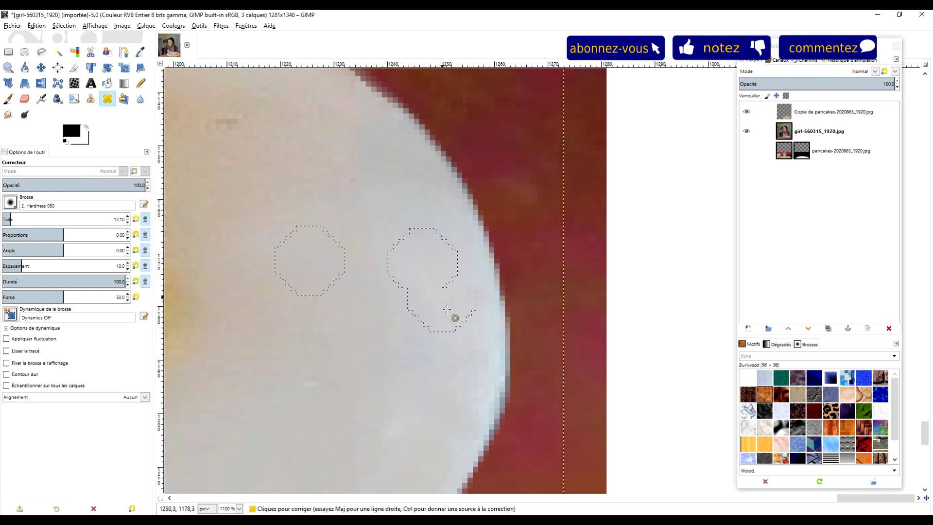
left_click(474, 316)
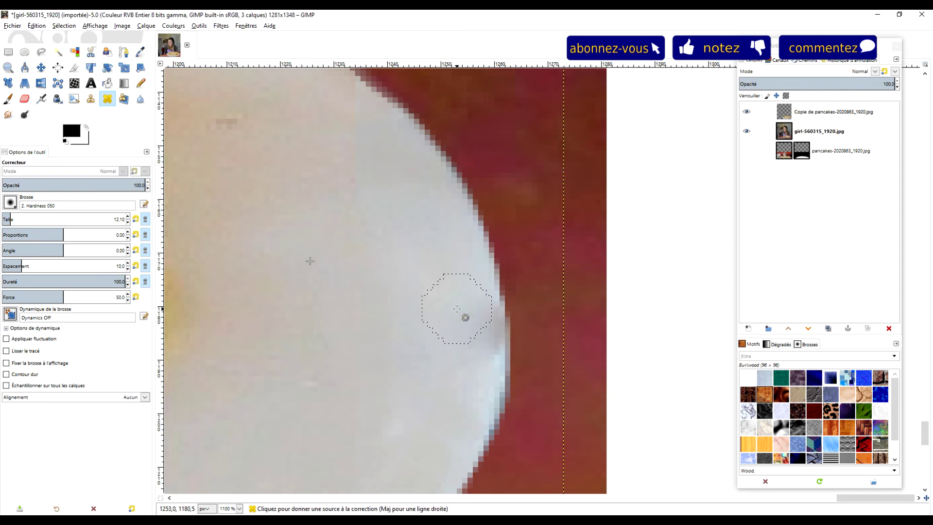
key("ctrl+z")
- Clone dabs from a new source onto the plate's right edge, undoing the last one
left_click(90, 98)
left_click(358, 368, "ctrl")
left_click(470, 343)
left_click(471, 355)
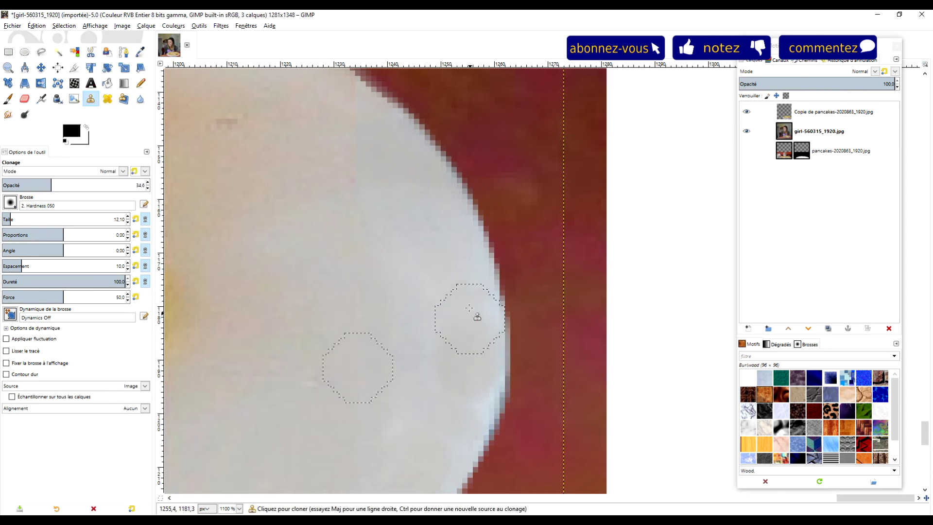
left_click(479, 335)
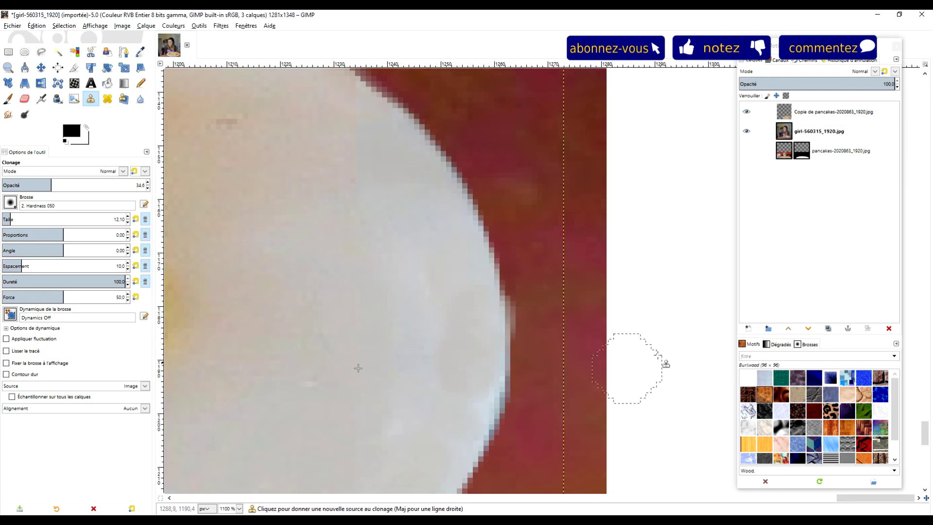
key("ctrl+z")
key("1")
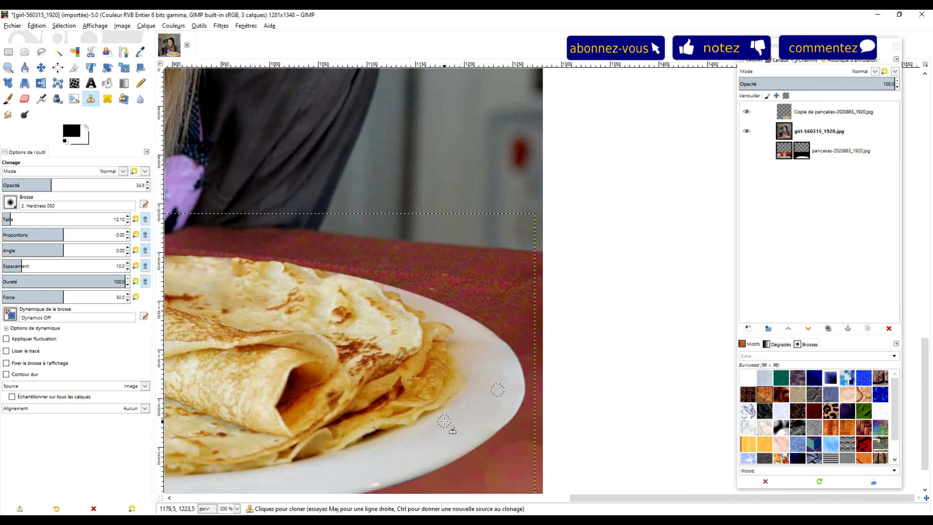
- Zoom out to 50%, select the Copie de pancakes layer and adjust its Opacity slider
key("minus")
key("minus")
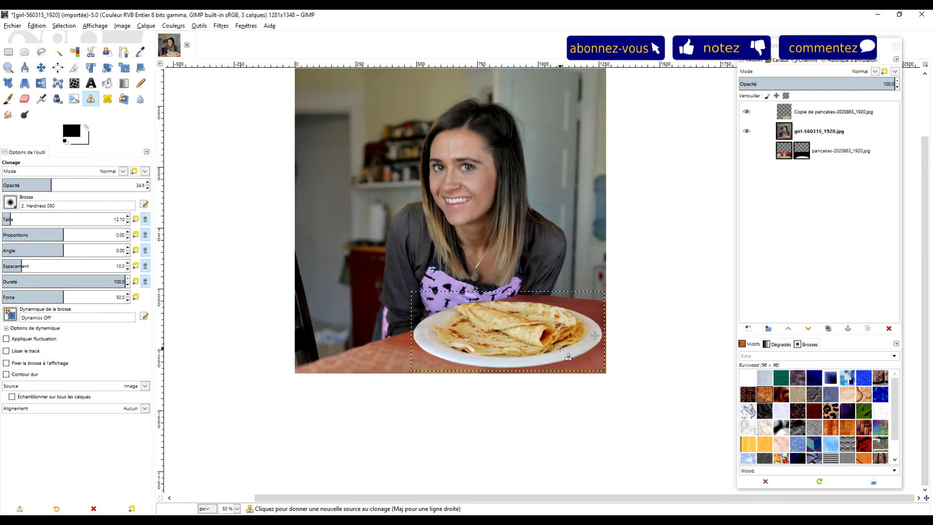
left_click(9, 52)
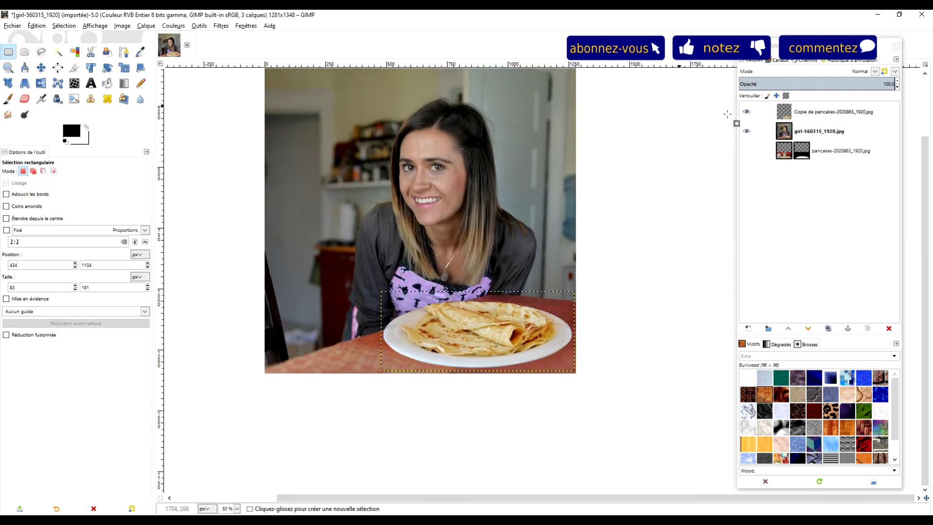
left_click(809, 133)
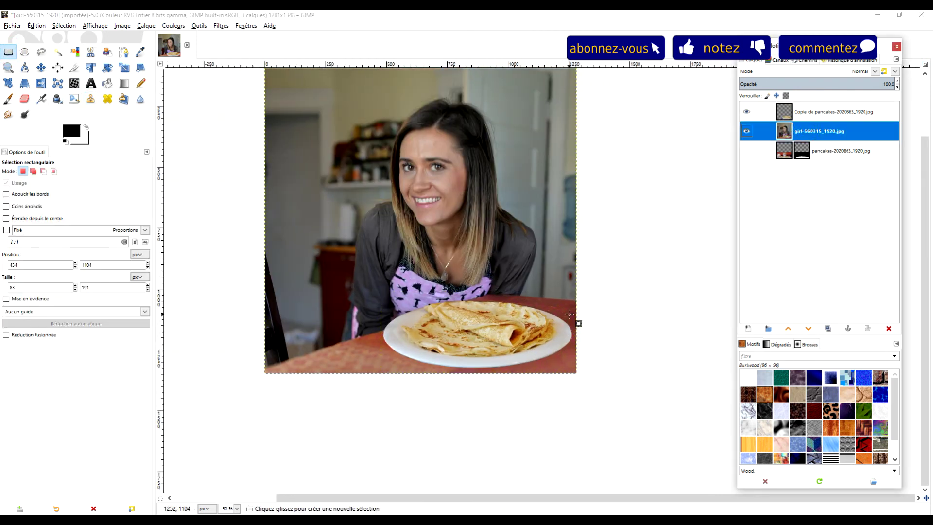
scroll(572, 309, "up", 2)
scroll(572, 308, "down", 1)
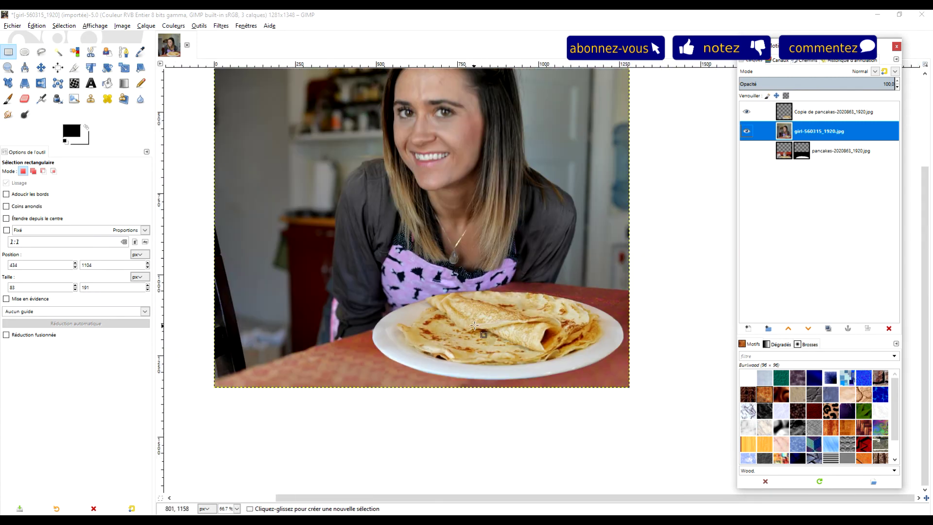
left_click(817, 116)
left_click(870, 83)
mouse_move(887, 84)
left_mouse_down()
mouse_move(874, 85)
mouse_move(883, 84)
left_mouse_up()
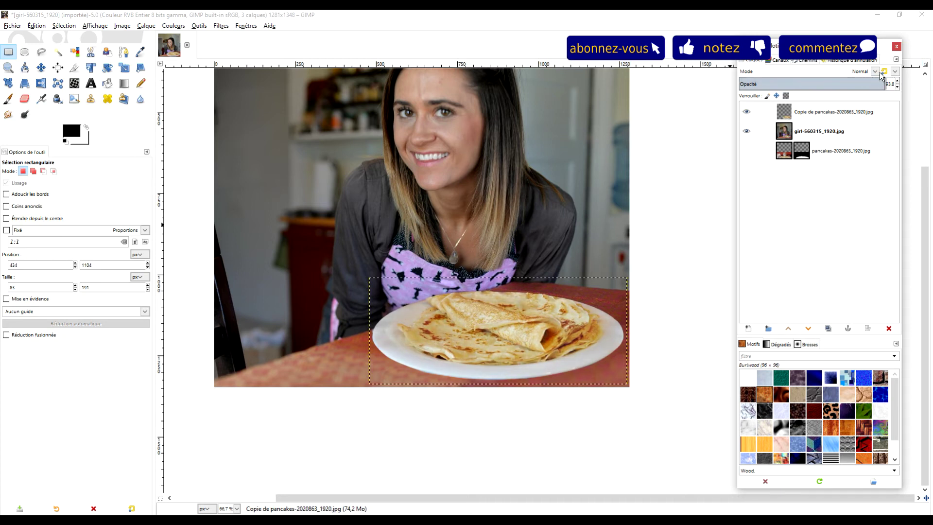
- Activate the girl photo layer, zoom out, and bring up saving for girl-560315_1920.xcf
left_click(808, 131)
scroll(615, 242, "right", 2)
scroll(609, 269, "right", 1)
scroll(600, 254, "down", 2)
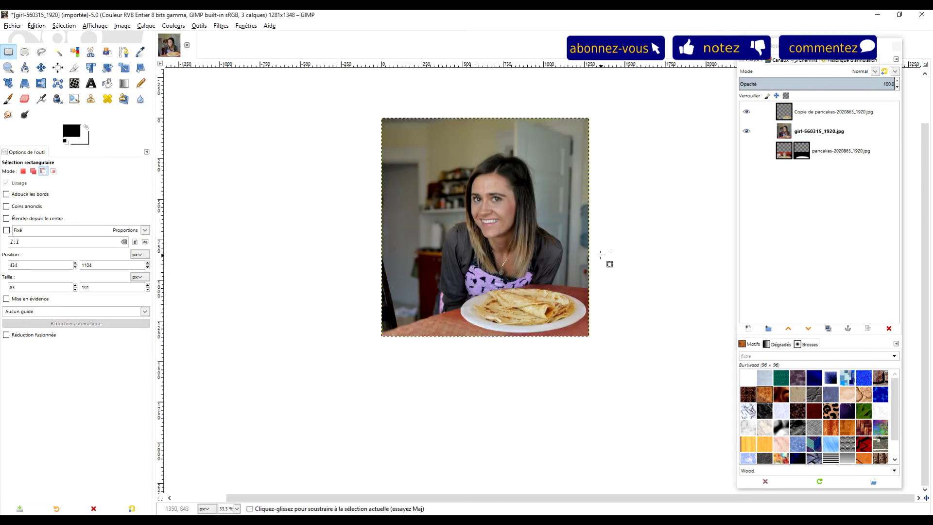
scroll(601, 255, "up", 1)
scroll(632, 238, "up", 1)
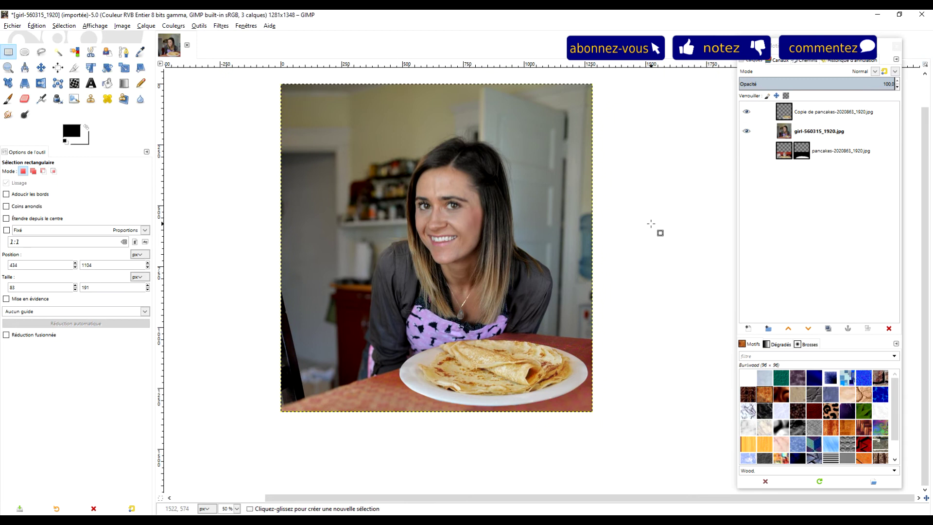
key("ctrl")
key("ctrl+s")
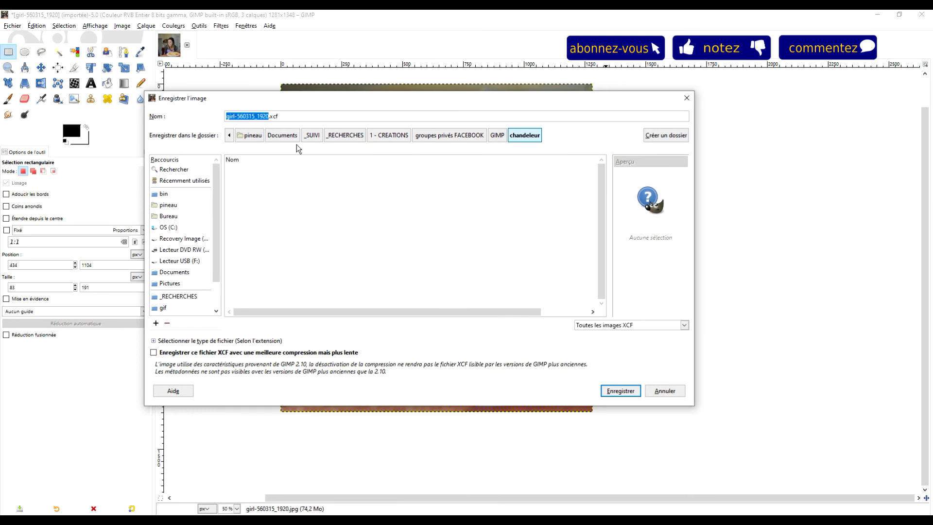
- Rename the file to 'joyeuse chandeleur' and save it as XCF
type("chan")
key("BackSpace")
key("BackSpace")
key("BackSpace")
key("BackSpace")
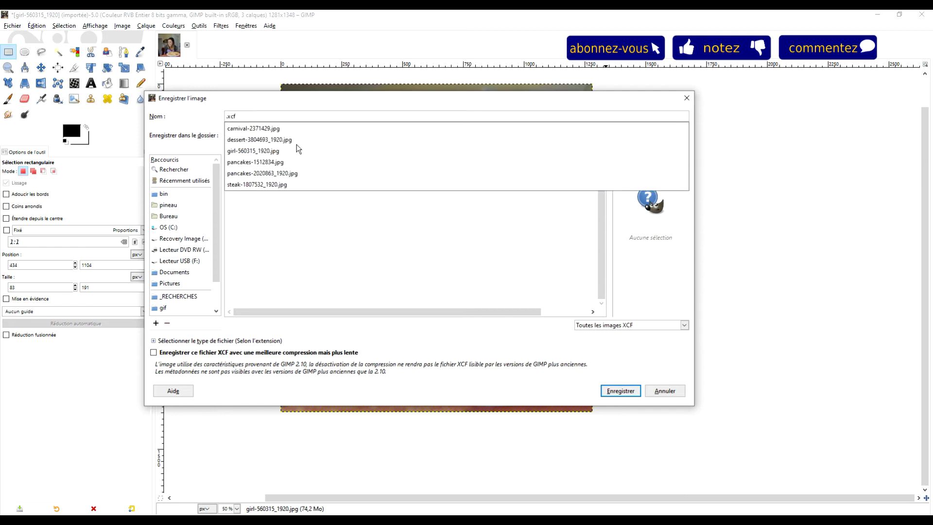
type("j")
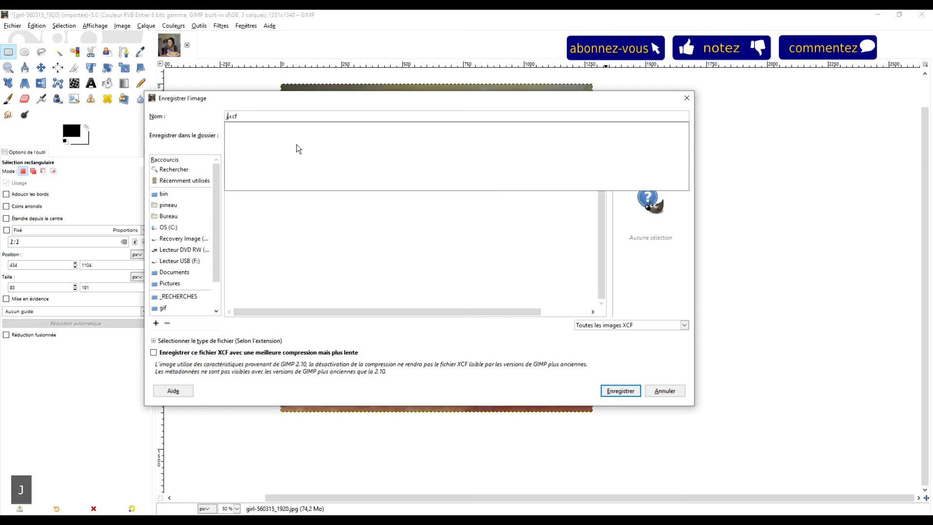
type("oyeuse chandeleur")
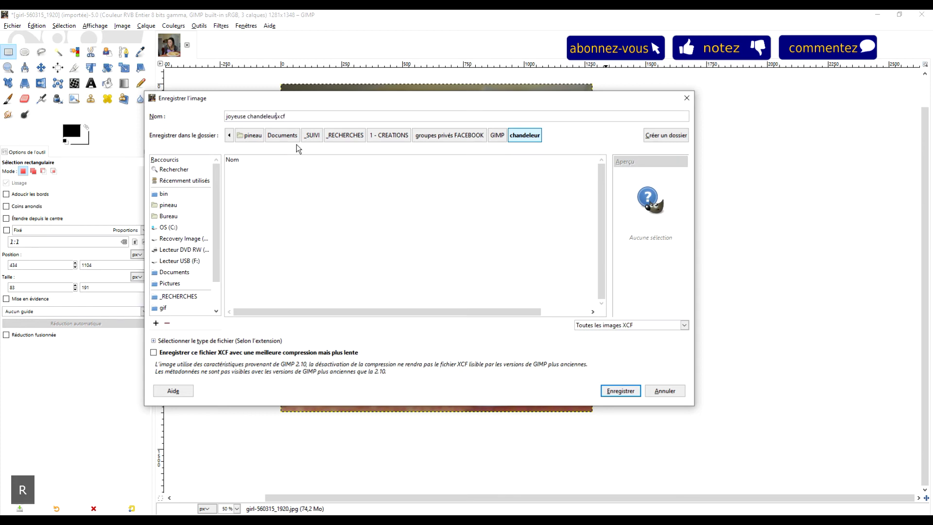
key("Return")
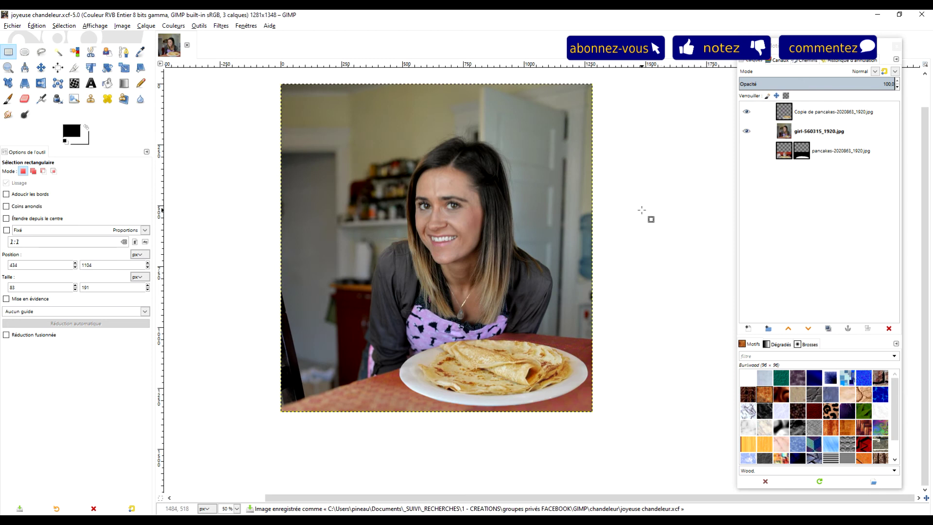
- Delete the pancakes layer and start a white Noto Sans Italic Condensed text box
left_click(865, 152)
left_click(889, 329)
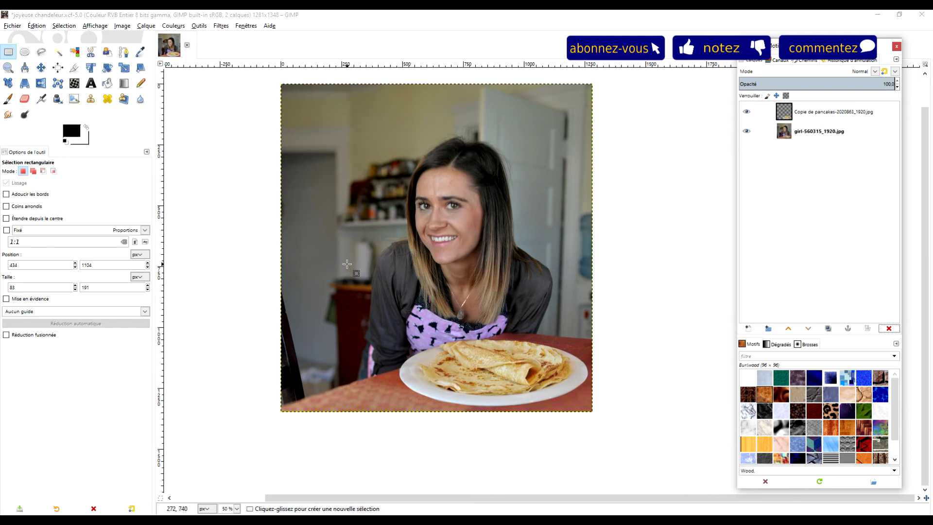
left_click(91, 83)
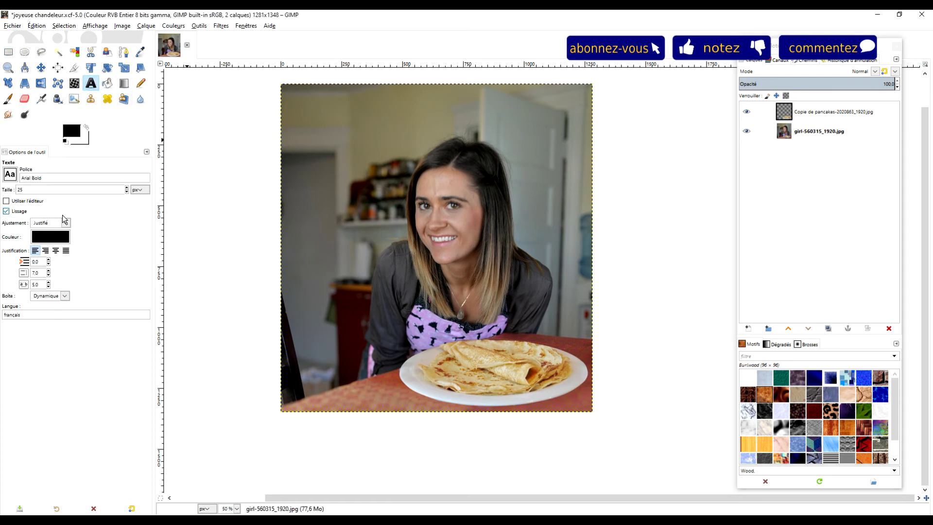
left_click(50, 237)
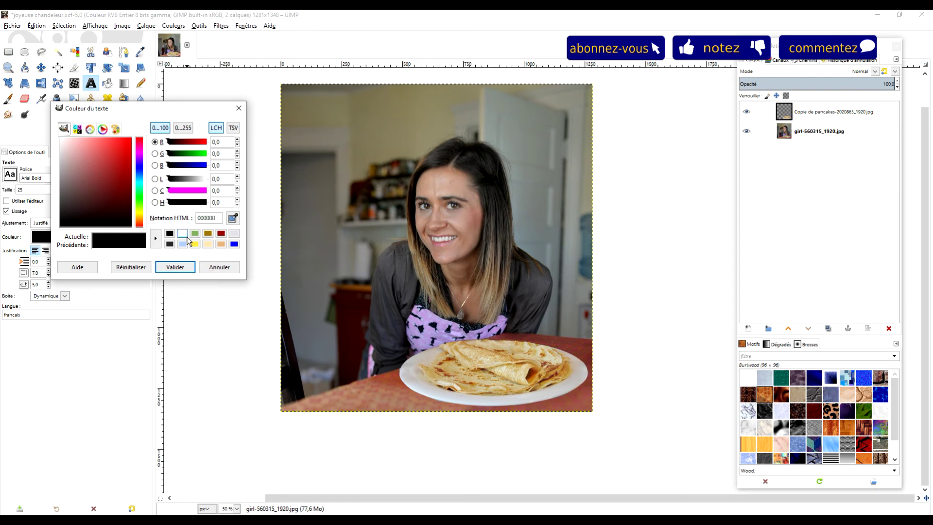
left_click(175, 267)
left_click(10, 174)
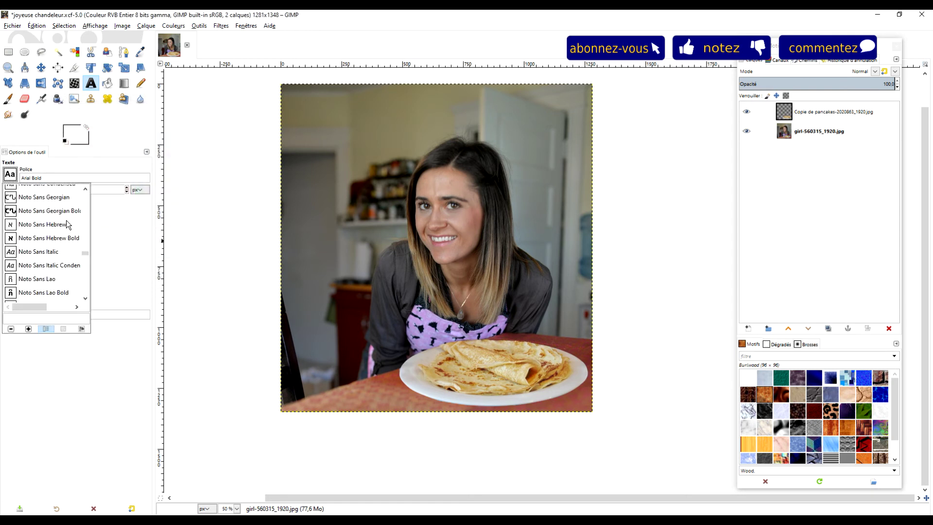
left_click(47, 267)
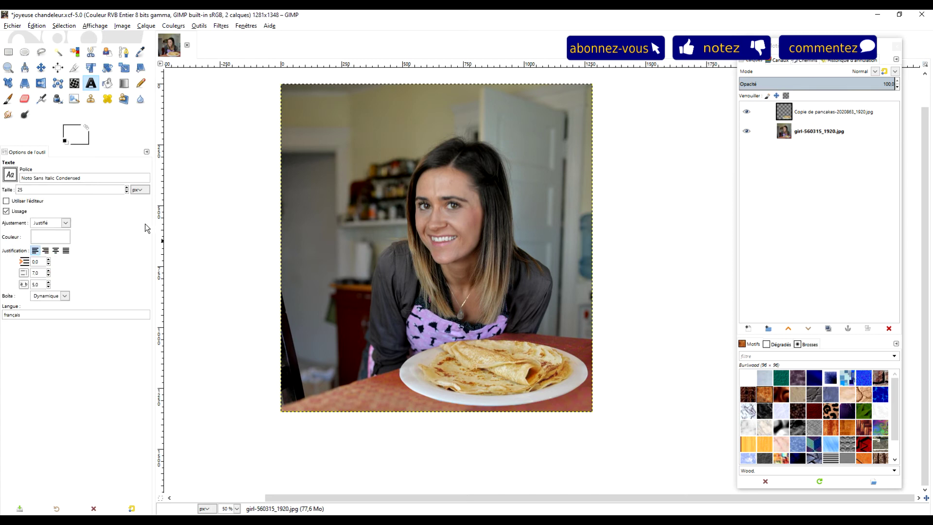
left_click(310, 127)
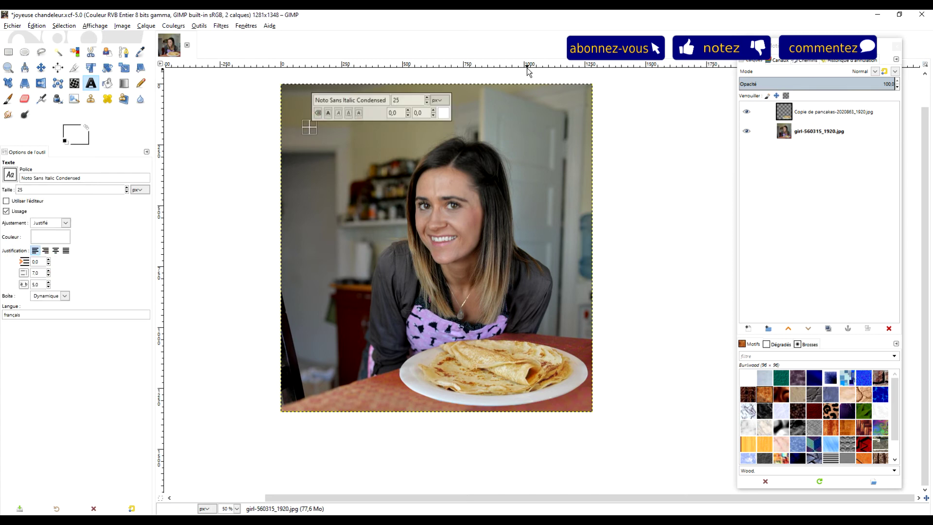
- Enter 'Joyeuse chandeleur' at 117 px, split onto two lines
type("Joyeuse ")
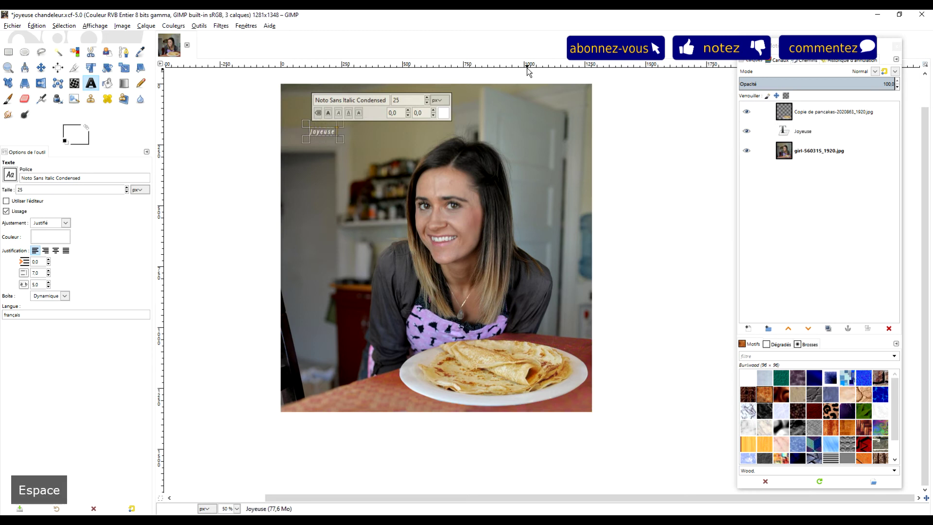
type("chandeleur")
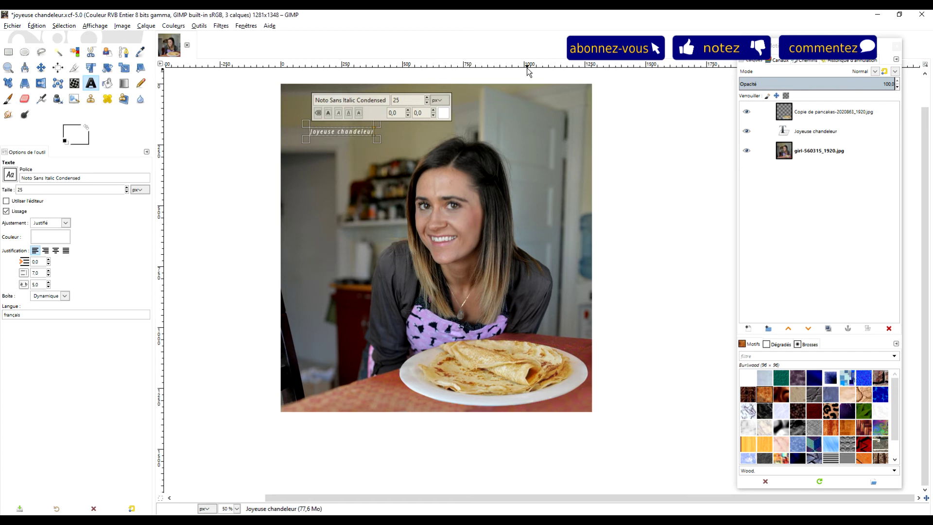
key("ctrl+a")
left_click(428, 98)
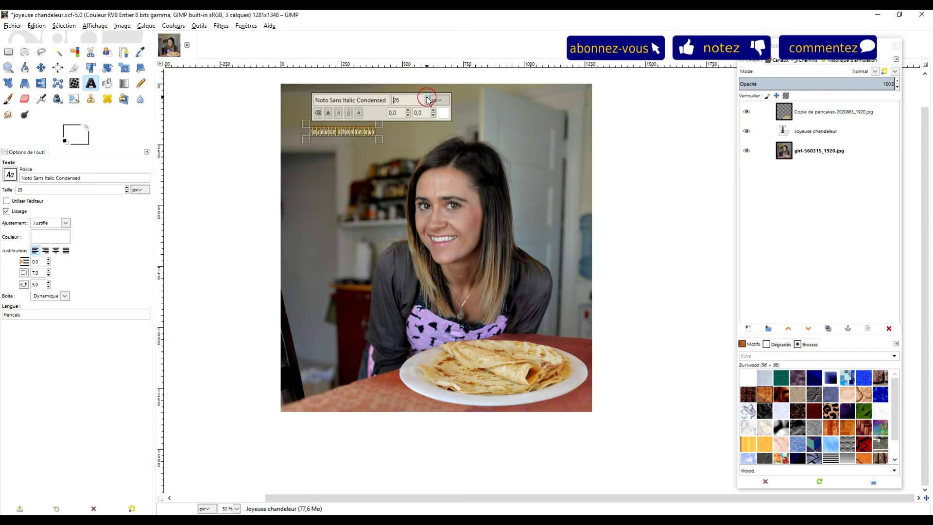
type("117")
left_click(406, 146)
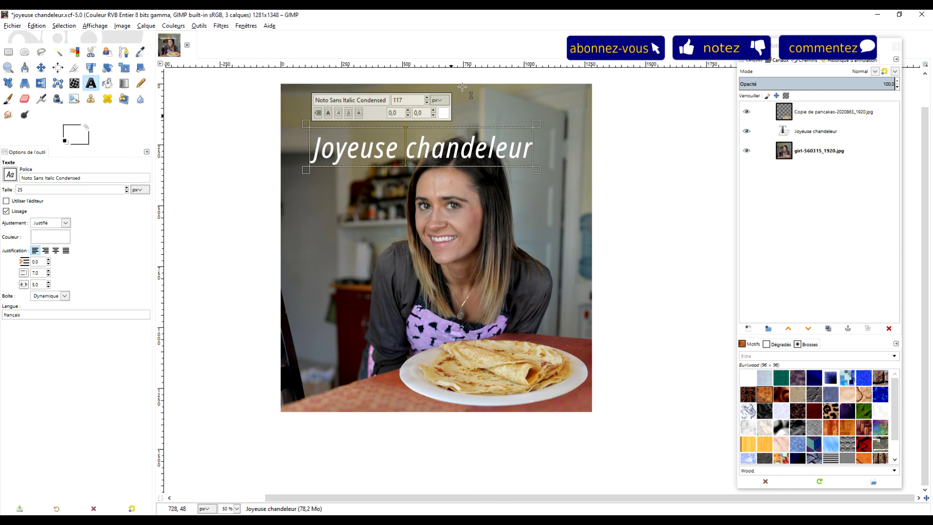
key("Return")
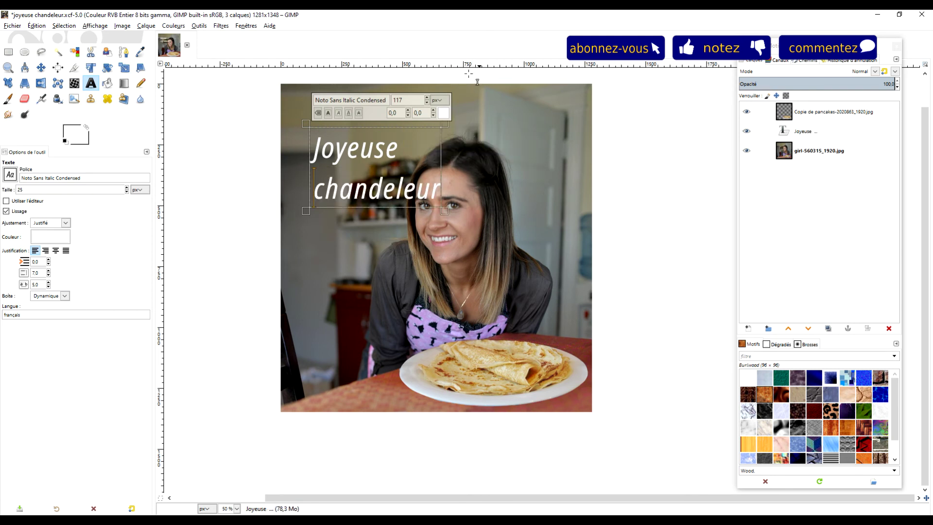
left_click(9, 175)
left_click_drag(85, 263, 85, 273)
- Switch the two-line greeting's font to Segoe Script
scroll(56, 238, "up", 2)
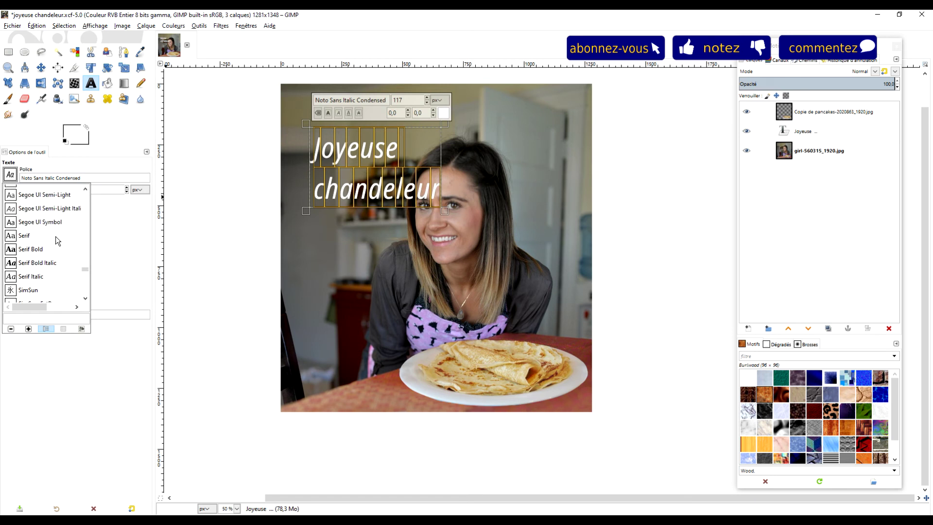
scroll(49, 250, "up", 1)
scroll(54, 243, "up", 1)
scroll(59, 238, "up", 2)
scroll(58, 238, "up", 1)
scroll(60, 234, "up", 2)
scroll(61, 229, "up", 2)
scroll(61, 229, "up", 1)
scroll(61, 228, "down", 1)
scroll(62, 229, "up", 1)
left_click(39, 214)
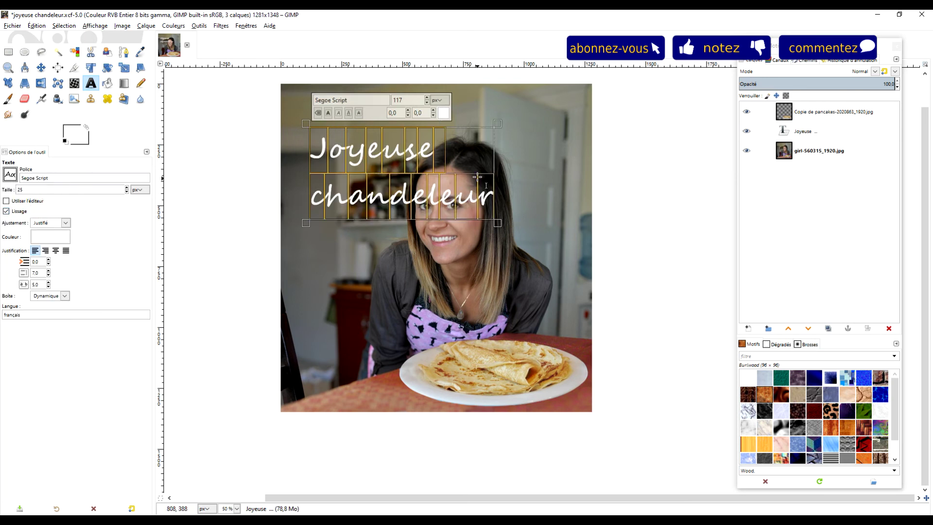
left_click(372, 196)
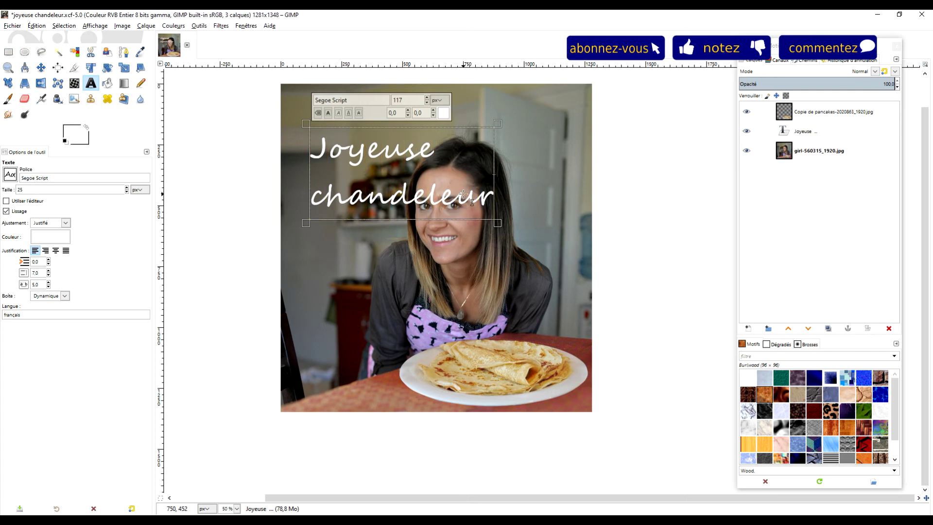
- Extend the text to 'Je vous souhaite une joyeuse chandeleur !' over several lines
type(" !")
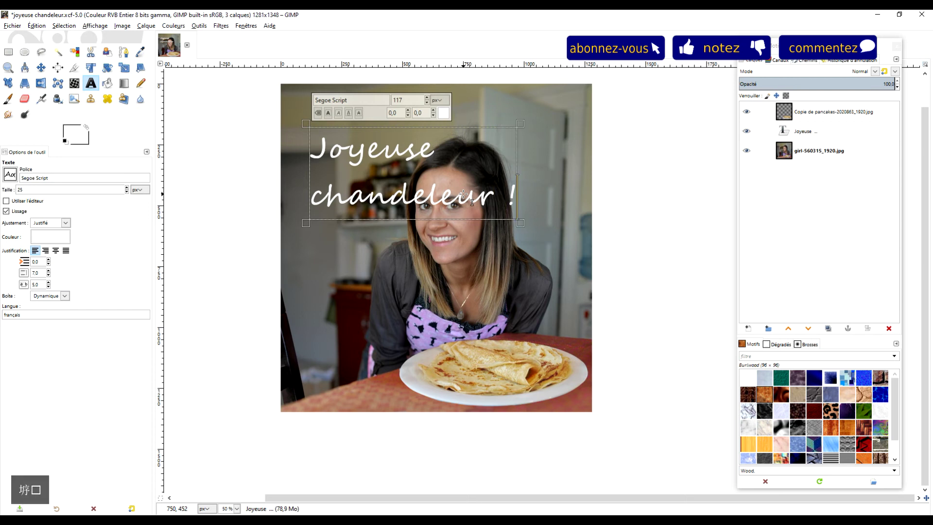
left_click(320, 153)
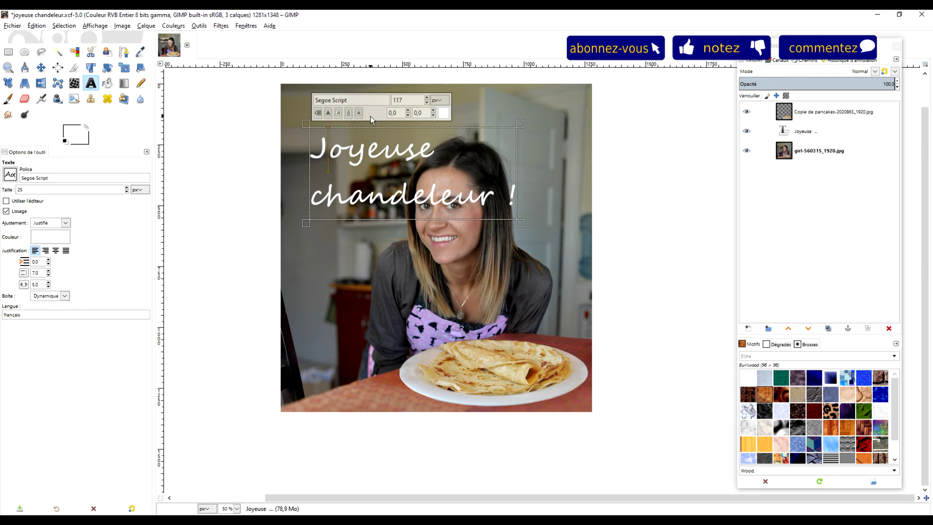
type("e vous")
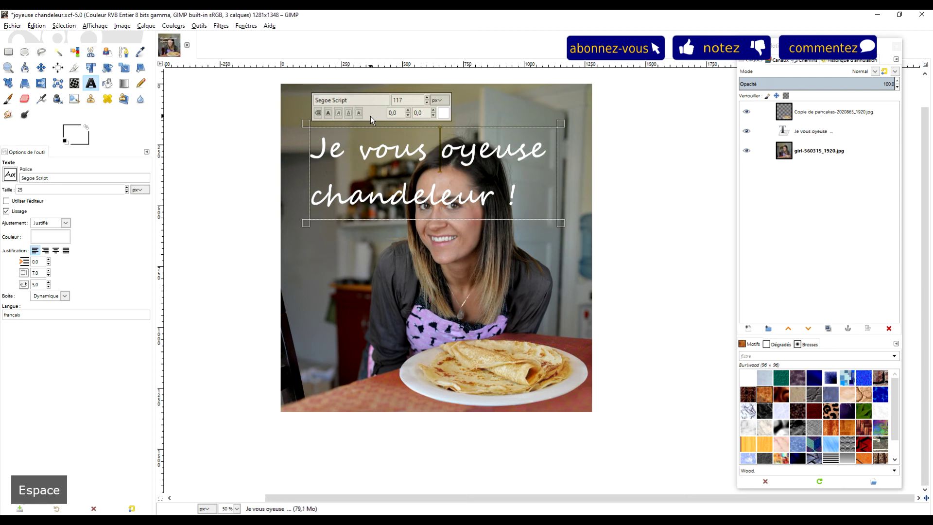
key("Return")
type("souhaite une")
key("Return")
type("j")
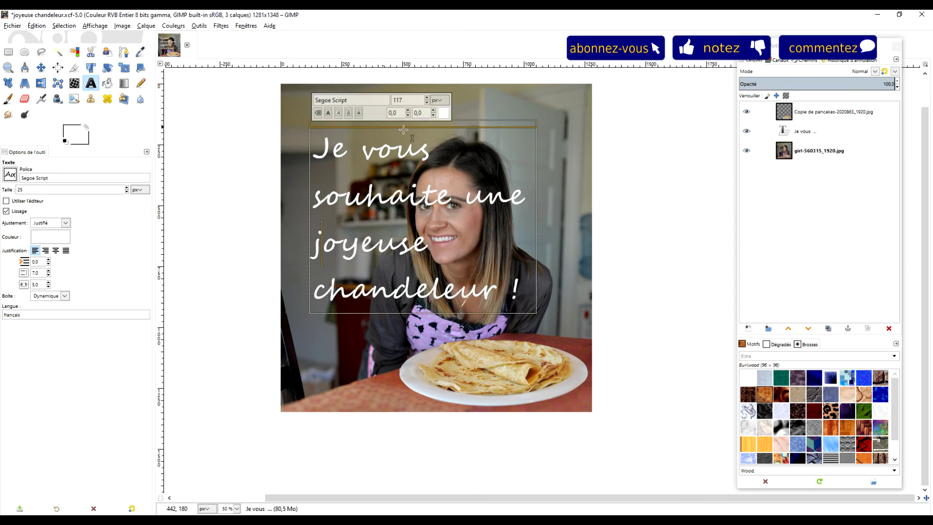
- Reduce the whole greeting's font size to 88 px
key("ctrl+a")
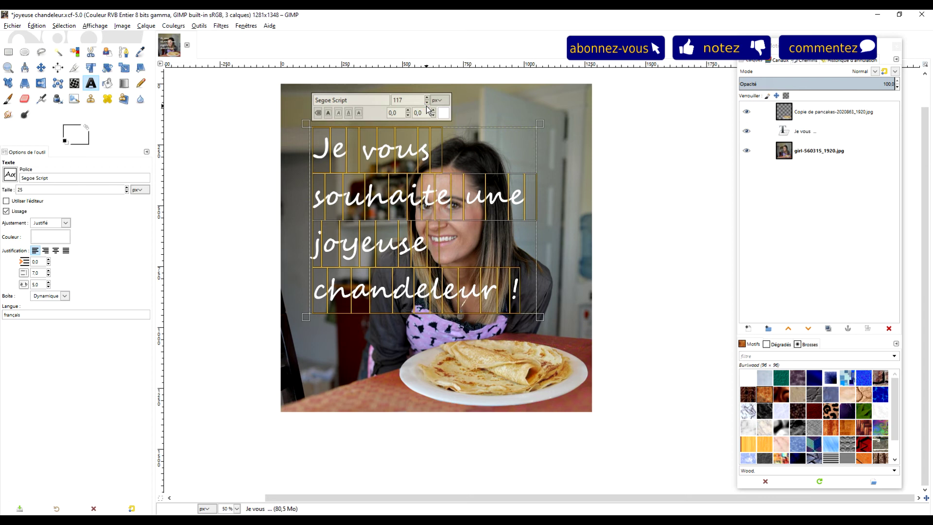
left_click(427, 103)
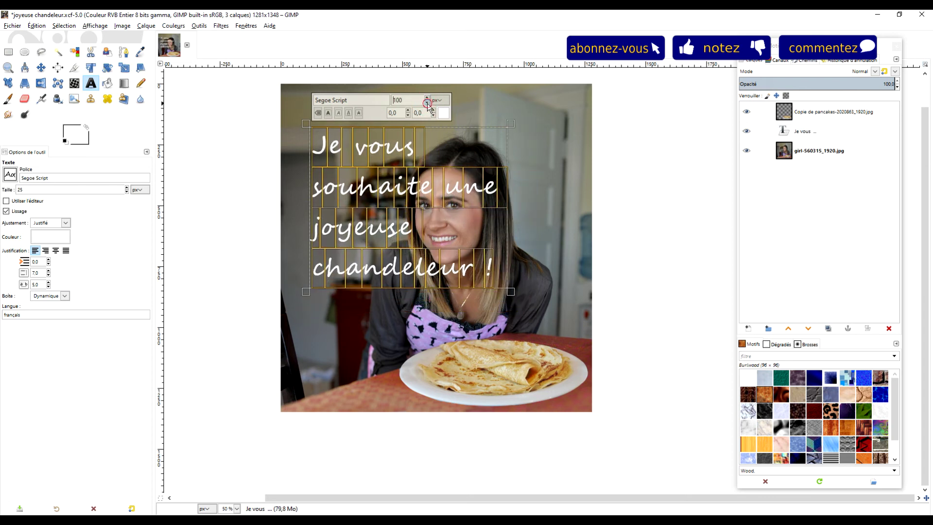
left_click(427, 104)
left_click(427, 104)
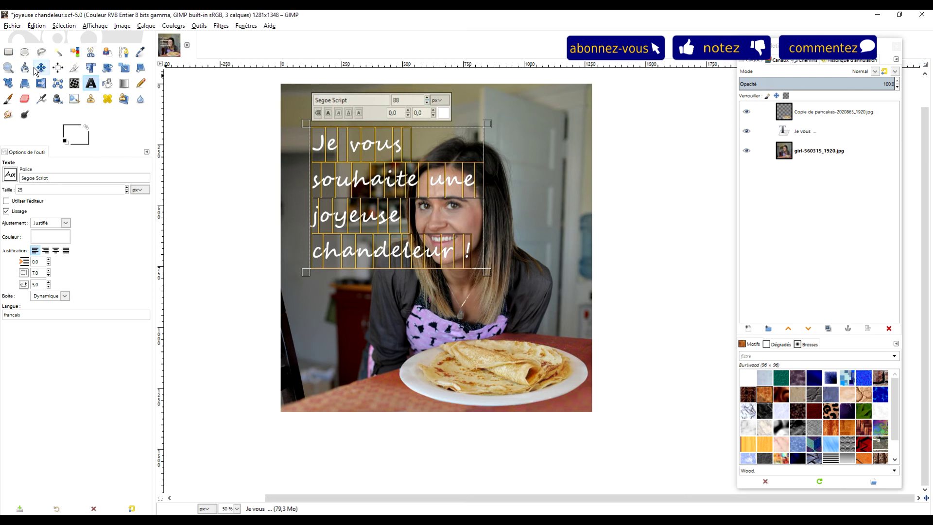
- Move the greeting text layer into the photo's top-left corner
key("m")
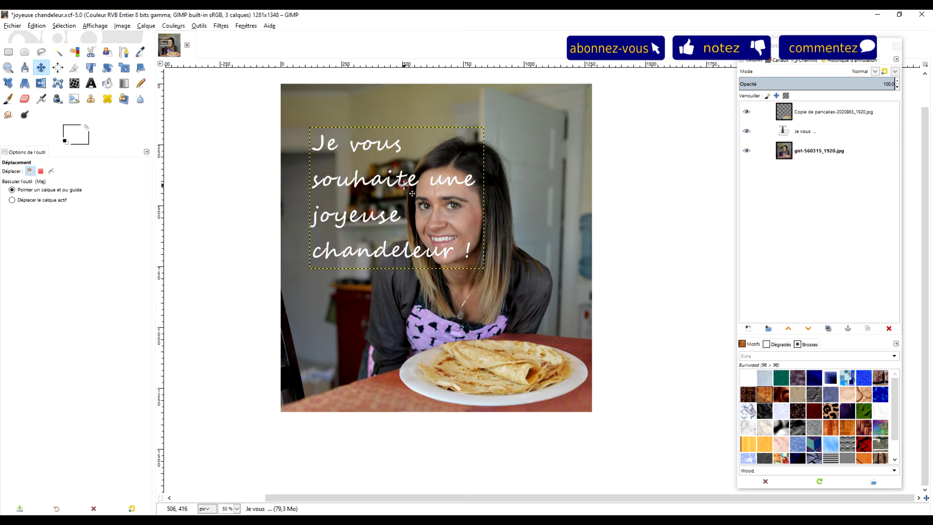
left_click_drag(404, 184, 381, 138)
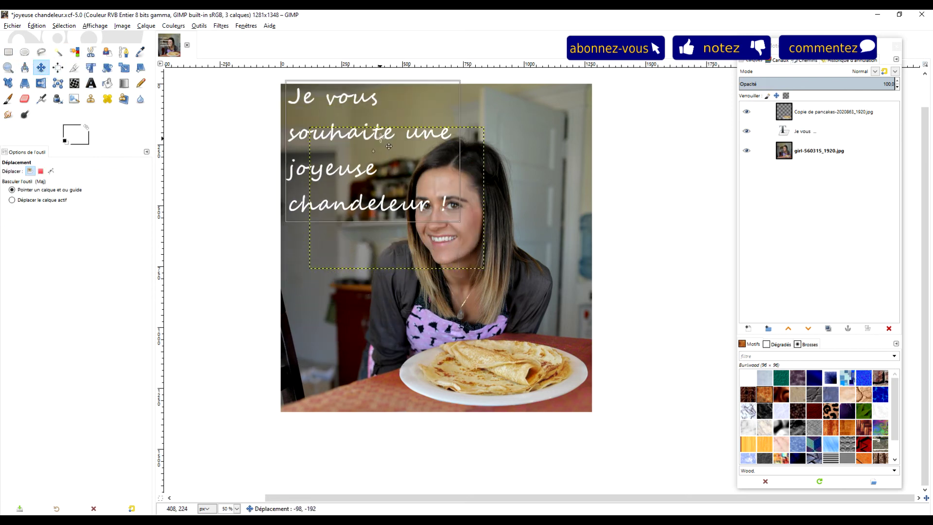
left_click_drag(382, 138, 387, 135)
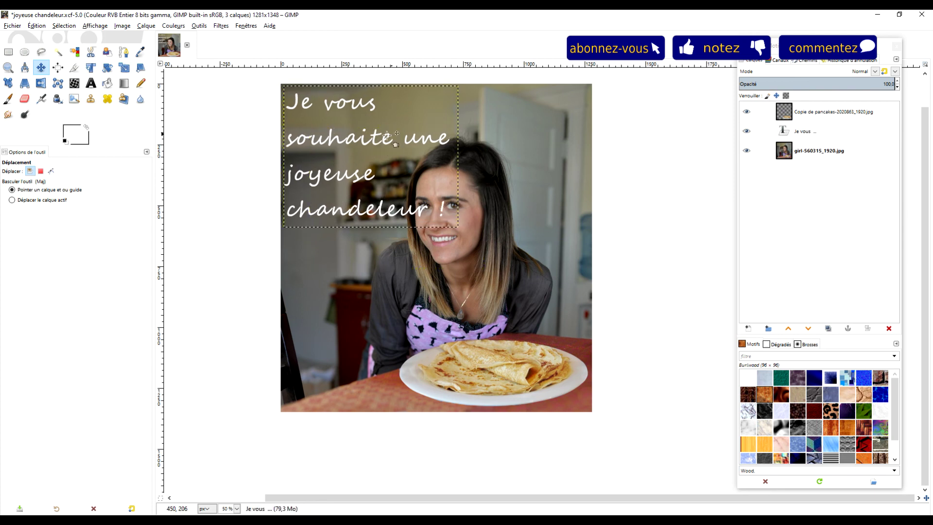
left_click(91, 83)
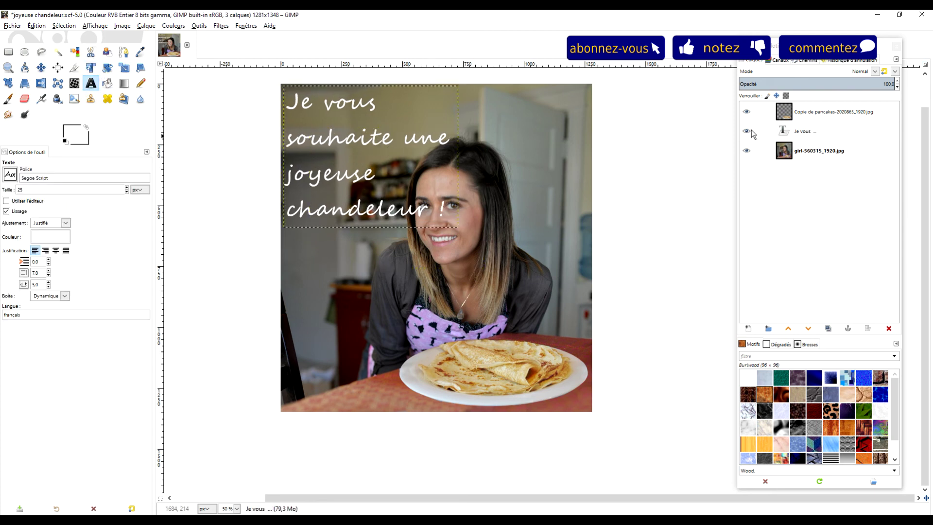
- Reopen the greeting for editing and reduce its font size
double_click(817, 129)
key("ctrl+a")
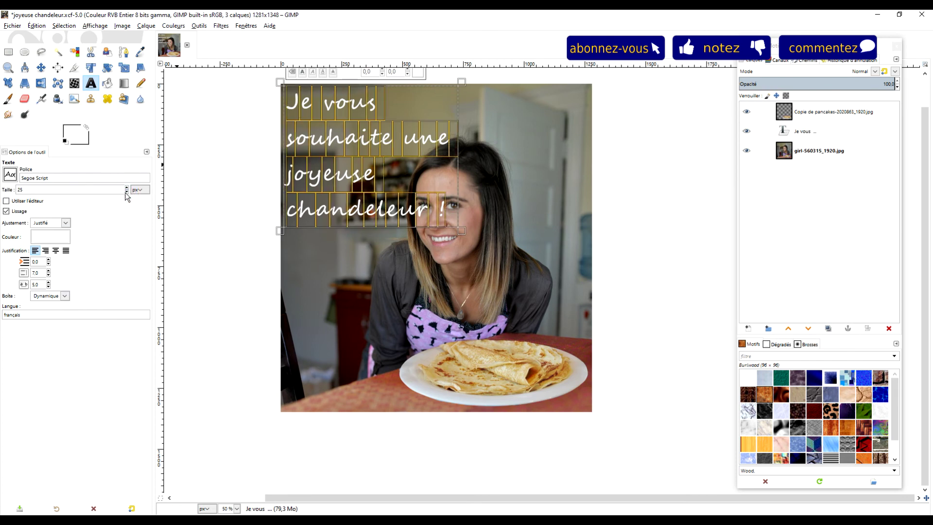
type("4")
scroll(409, 77, "up", 1)
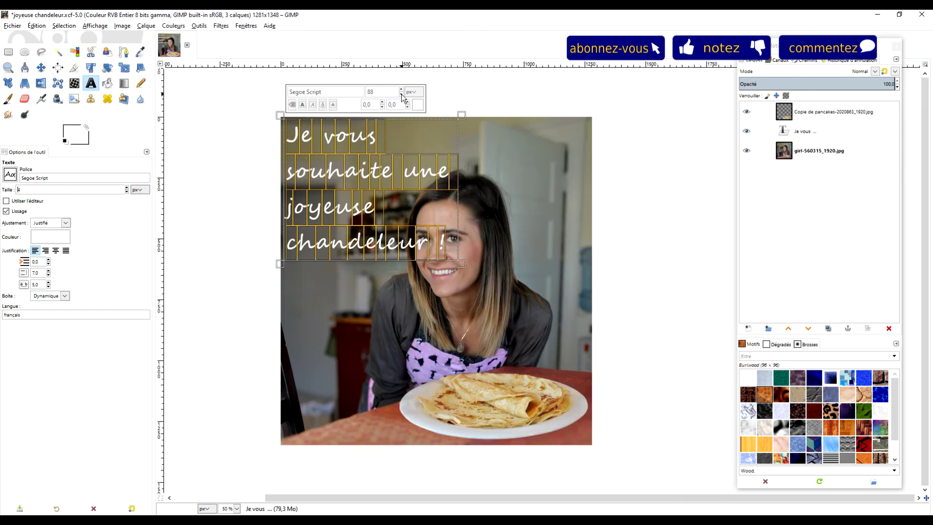
left_click(402, 95)
left_click(402, 95)
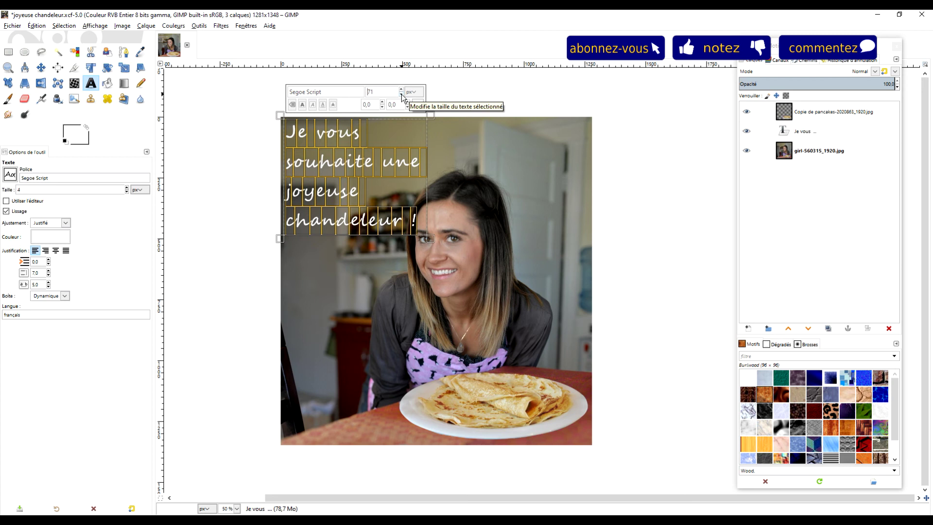
- Widen the text box across the photo, join lines, and insert '2020' before '!'
left_click_drag(430, 118, 593, 178)
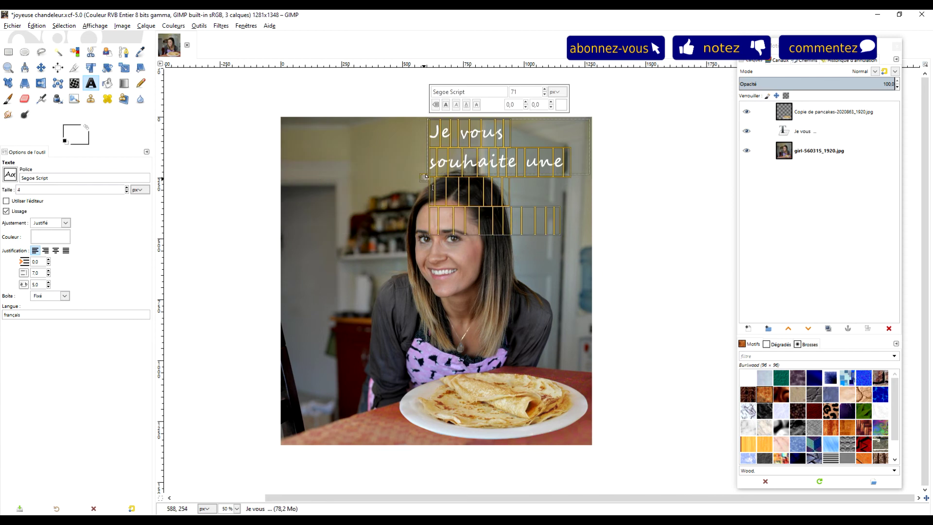
mouse_move(420, 181)
left_mouse_down()
mouse_move(303, 192)
mouse_move(280, 210)
left_mouse_up()
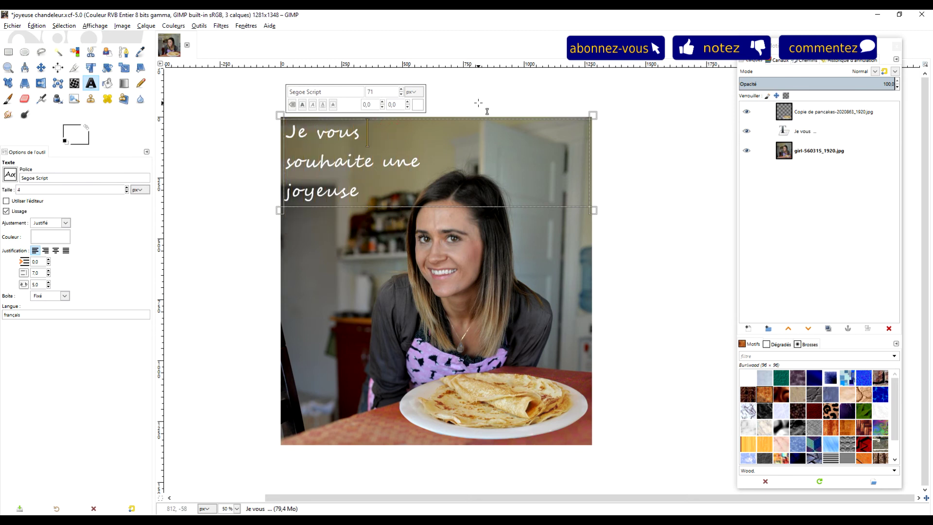
key("Delete")
key("End")
key("Down")
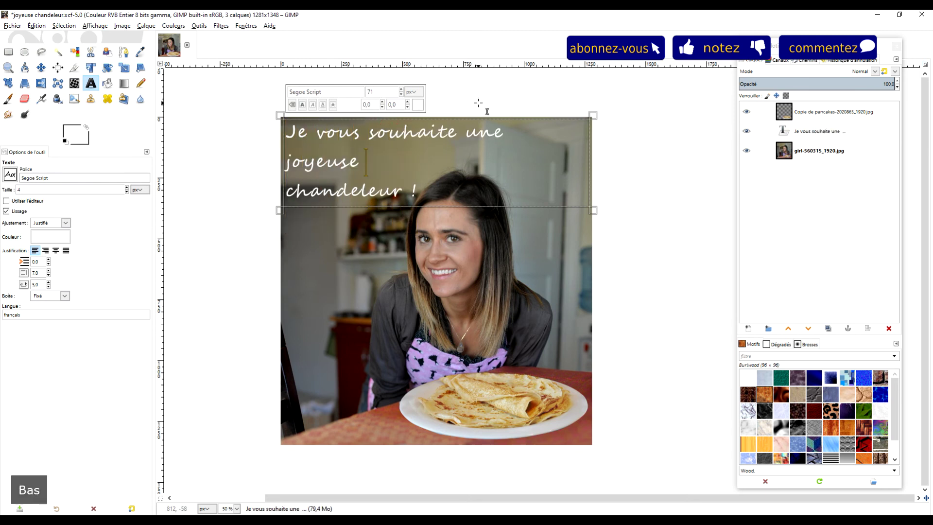
key("Delete")
left_click(498, 165)
type("2020")
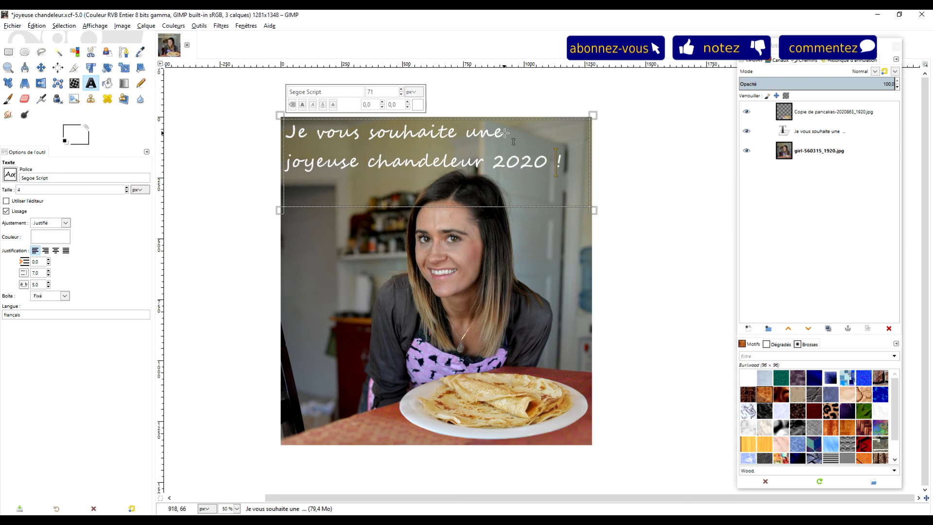
- Shrink the whole greeting to 66 px
key("ctrl+a")
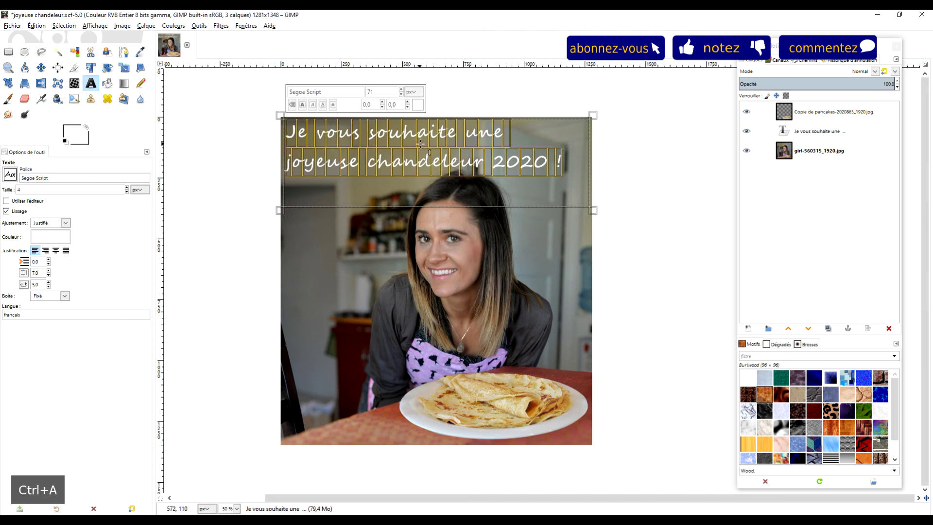
left_click(401, 95)
left_click(401, 95)
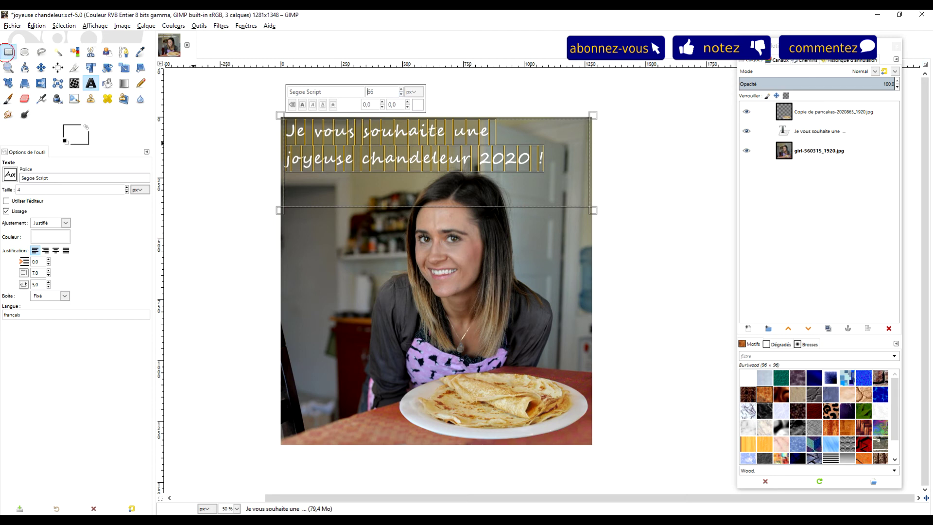
- Reselect the greeting text layer and reopen its text with the Text tool
key("r")
left_click(801, 152)
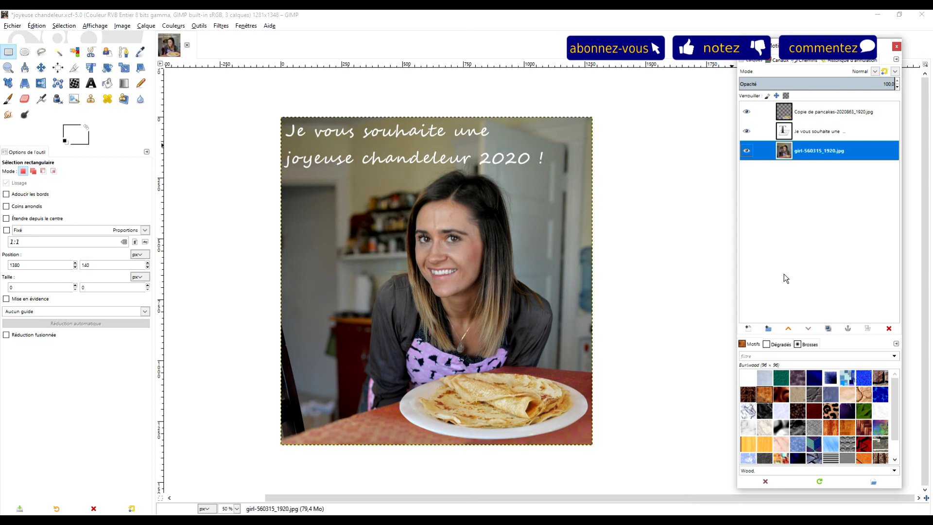
left_click(379, 142)
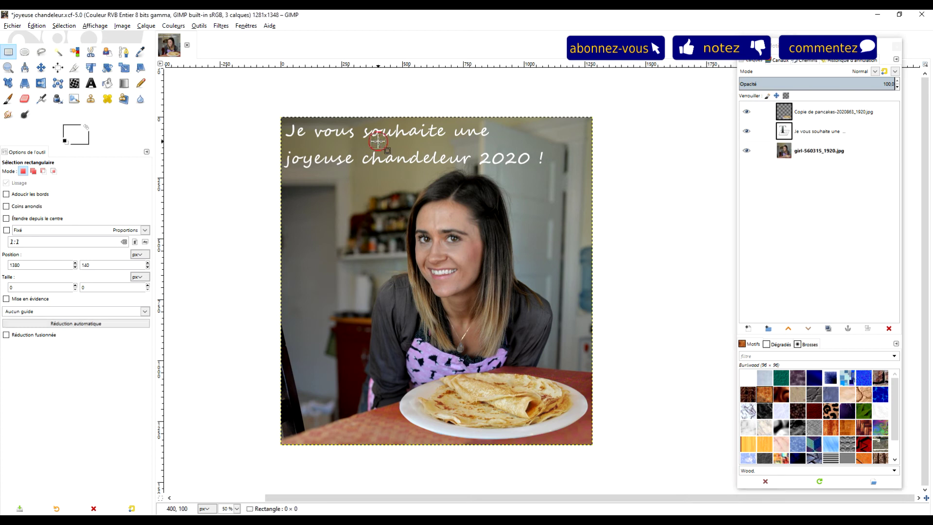
key("t")
left_click(822, 132)
left_click(341, 138)
- Center-justify both greeting lines, then make the girl photo layer active again
key("ctrl+a")
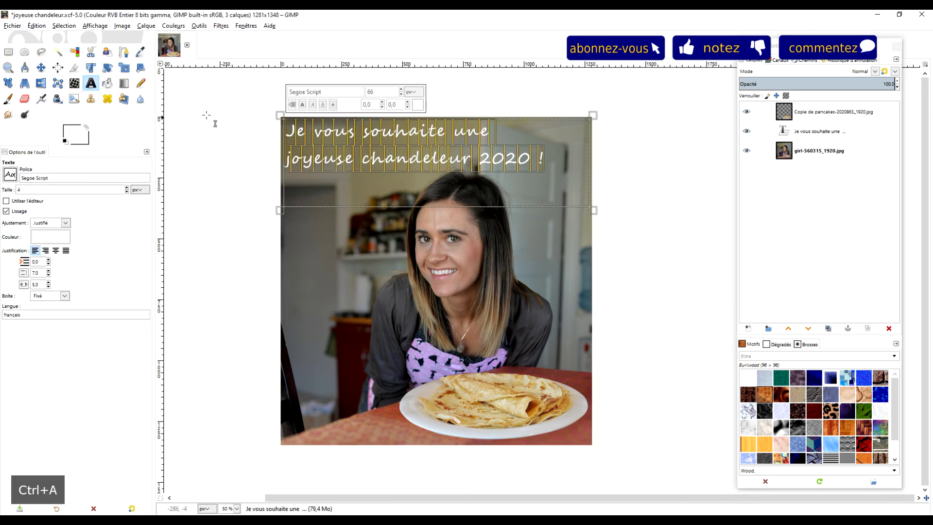
left_click(55, 250)
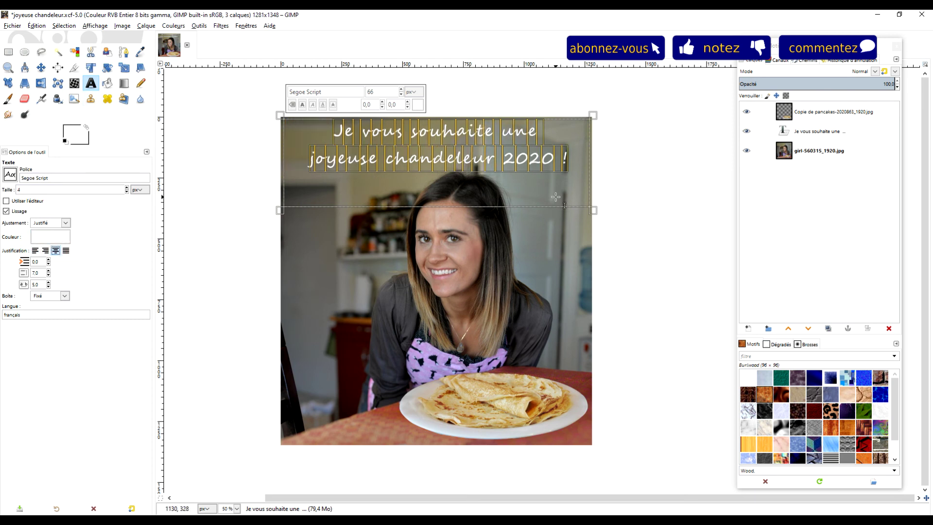
left_click(9, 51)
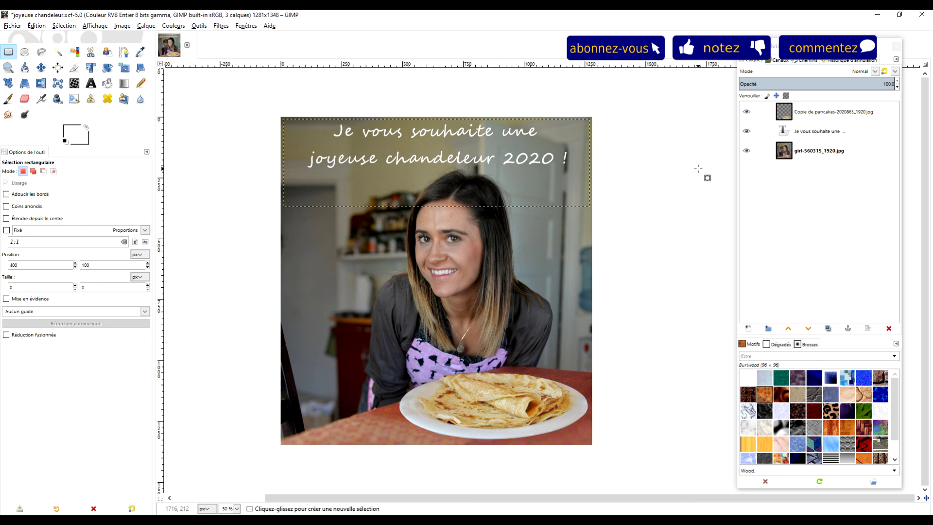
left_click(803, 155)
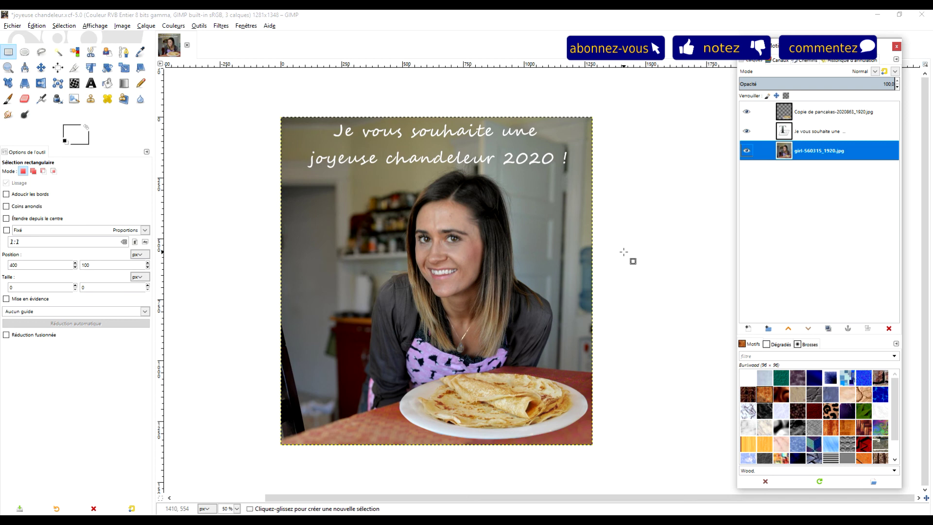
- Open the Drop Shadow filter for the pancake copy layer
left_click(802, 113)
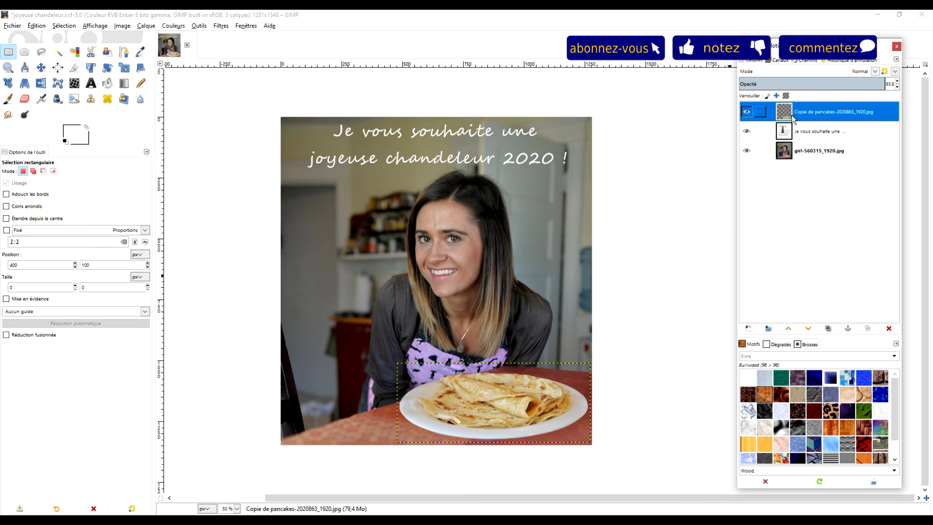
left_click(220, 27)
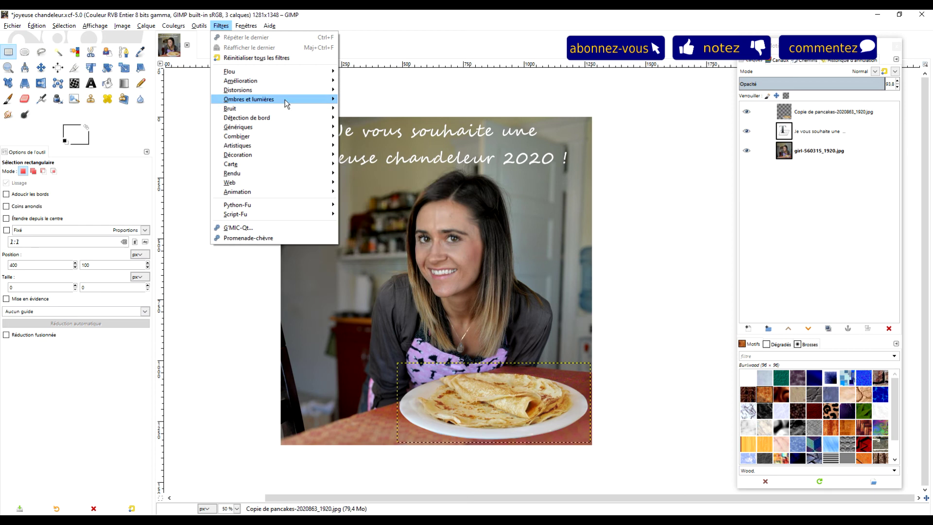
mouse_move(249, 99)
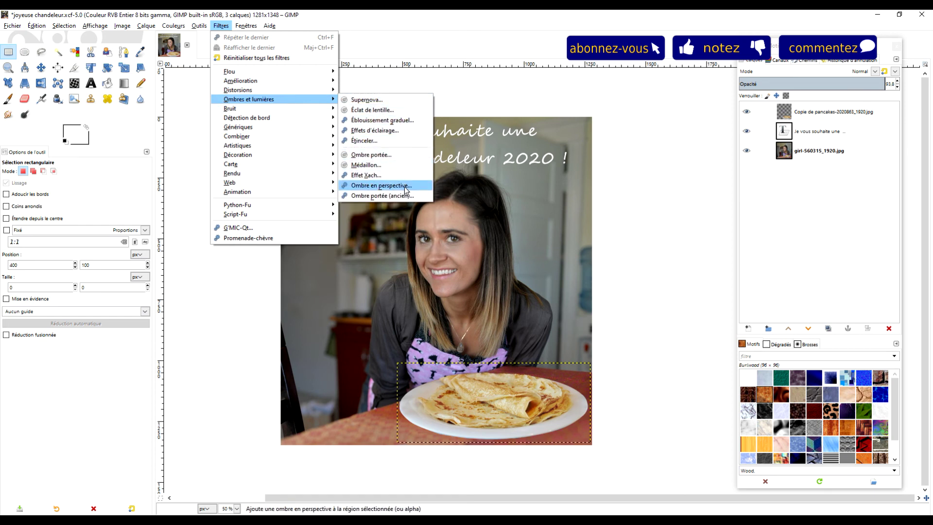
left_click(371, 154)
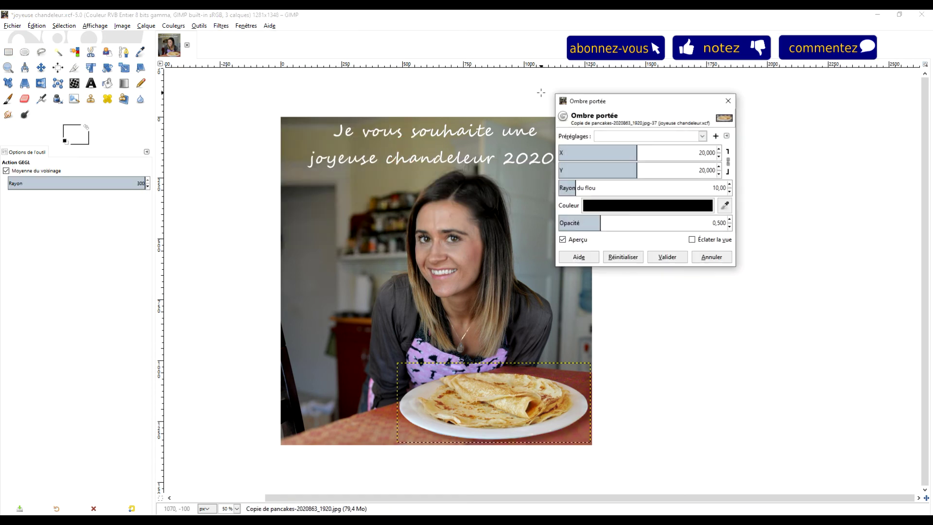
left_click_drag(667, 115, 751, 110)
- Set the black shadow's X/Y offset to about 20.6 px and apply it
left_click(717, 156)
left_click_drag(718, 157, 716, 159)
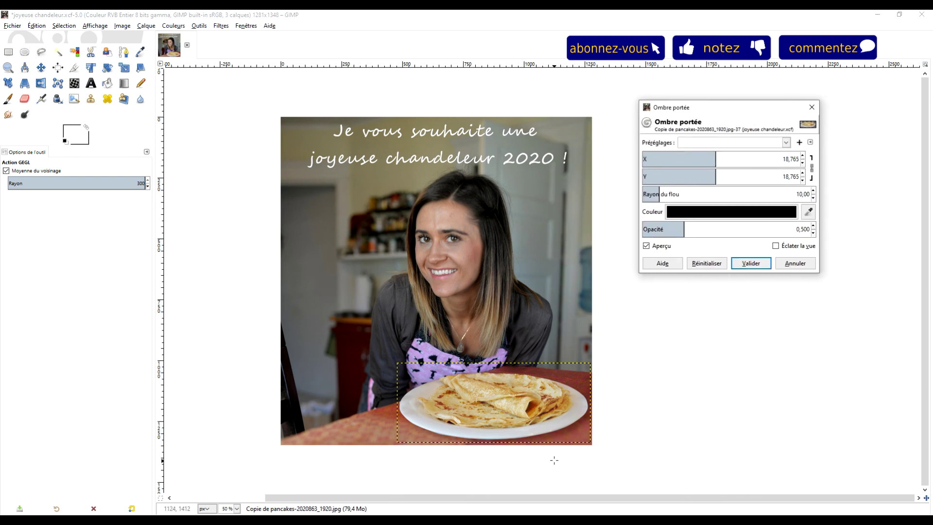
scroll(565, 438, "up", 5, "ctrl")
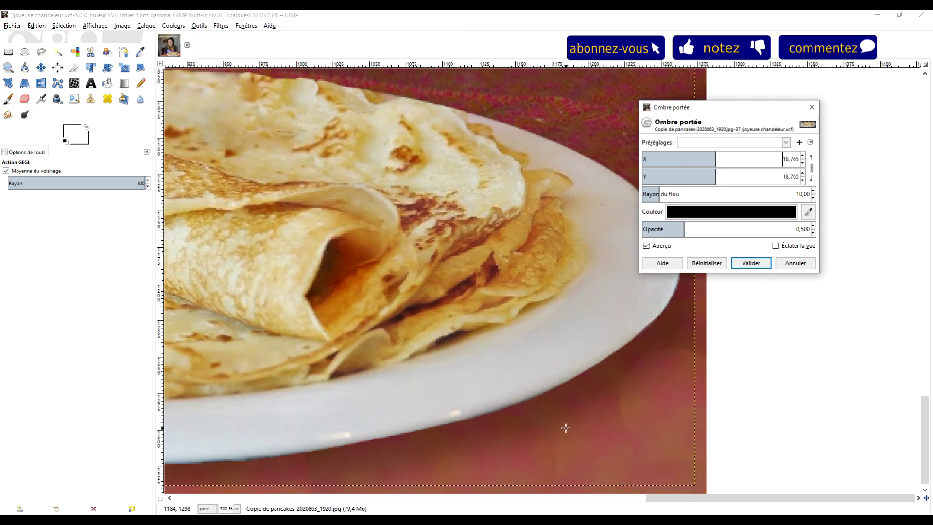
left_click_drag(715, 159, 716, 158)
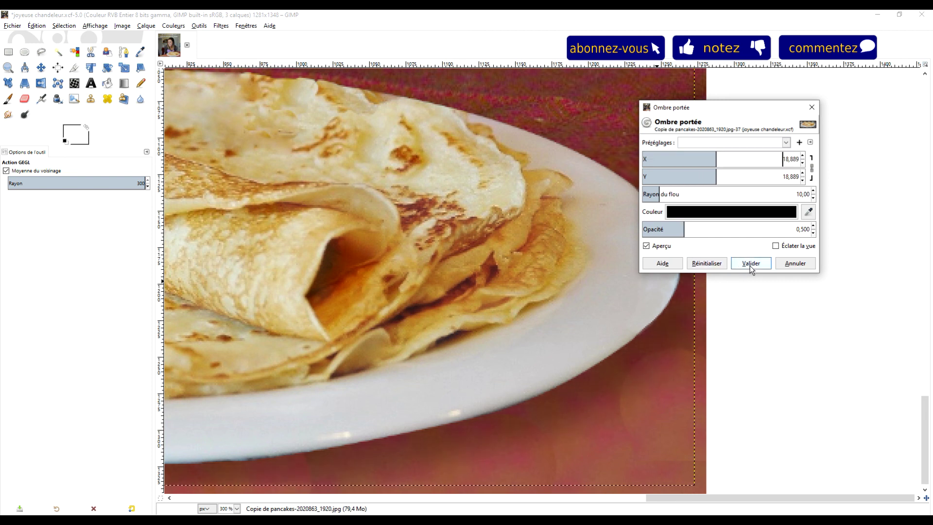
left_click_drag(714, 155, 752, 156)
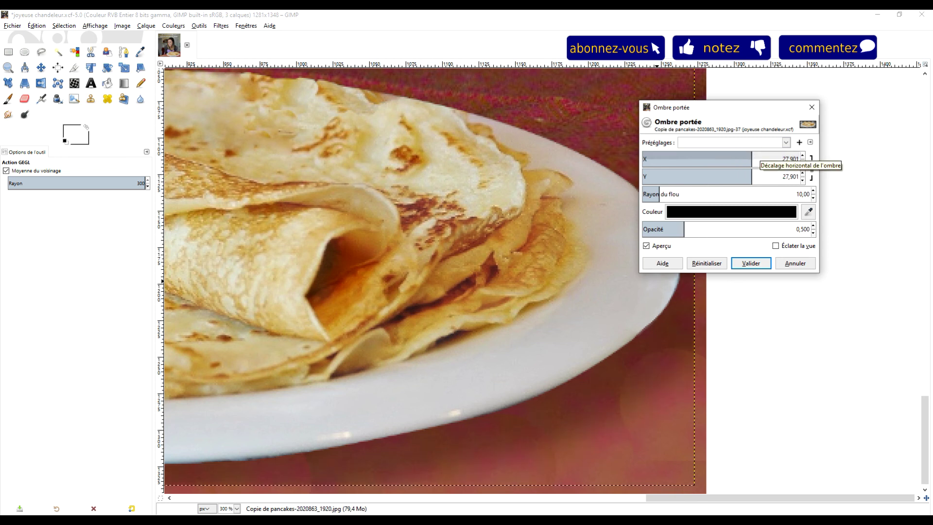
scroll(428, 304, "down", 4)
scroll(428, 302, "up", 1)
left_click_drag(752, 157, 723, 156)
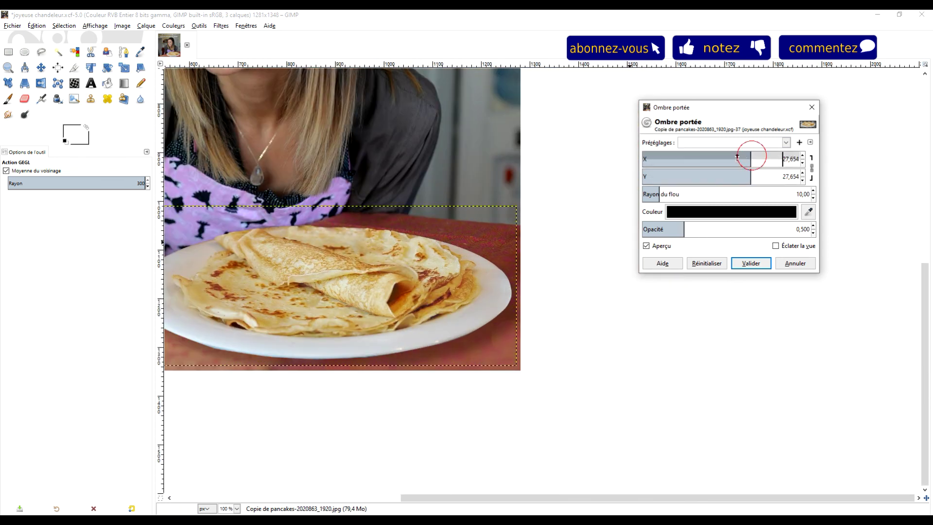
left_click(752, 264)
- Make the greeting text layer the active layer in the Layers panel
left_click(819, 151)
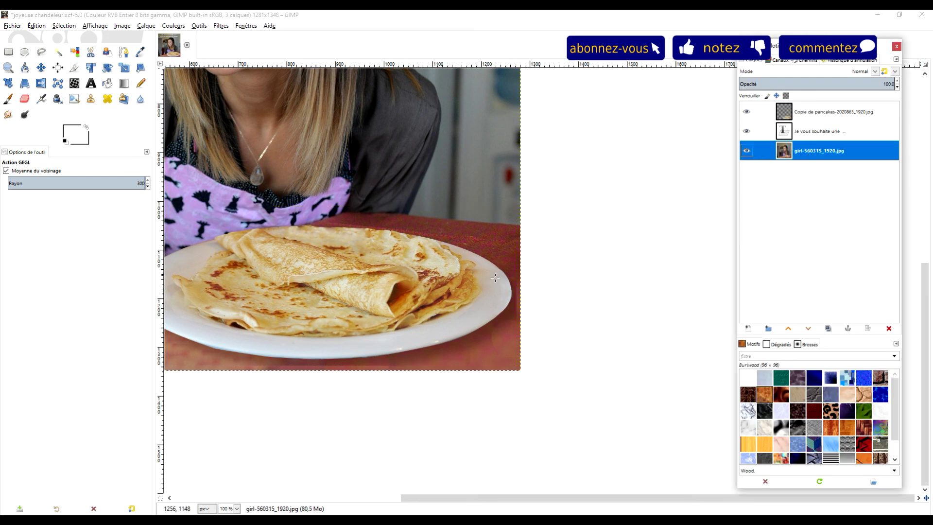
scroll(554, 309, "down", 1)
scroll(554, 309, "up", 2)
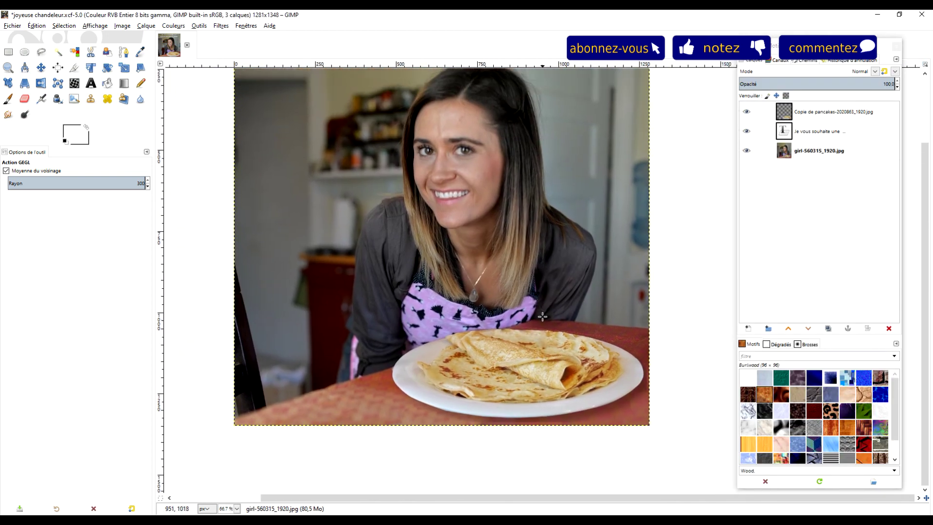
scroll(545, 292, "down", 2)
scroll(527, 251, "up", 1)
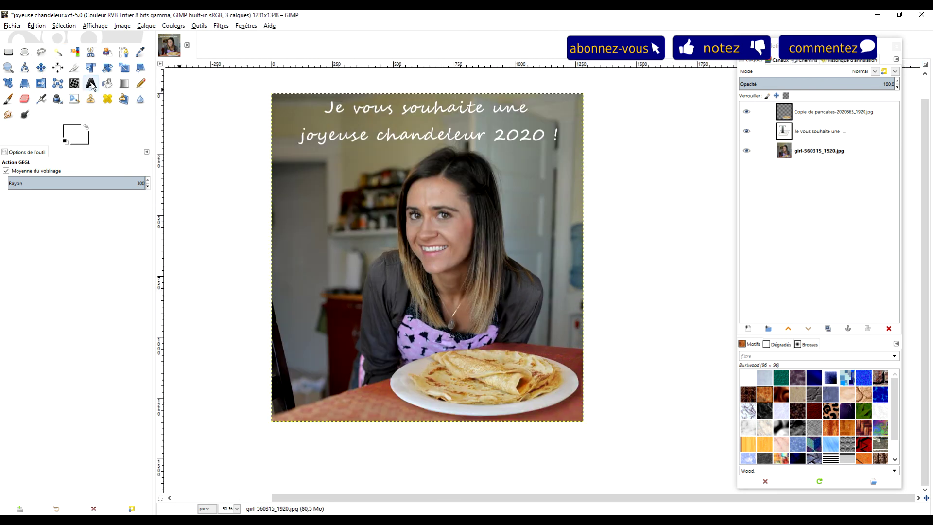
left_click(845, 125)
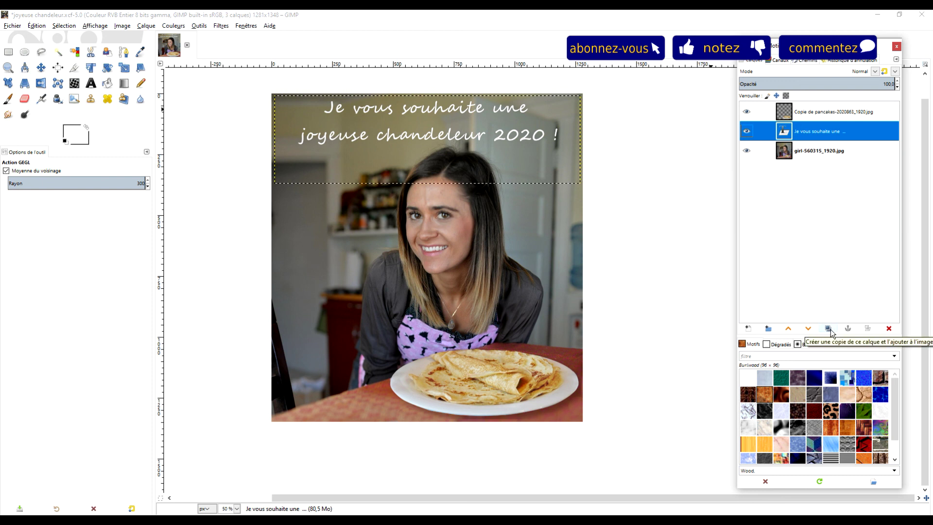
- Discard the greeting layer's text information with Abandonner l'information de texte
right_click(823, 132)
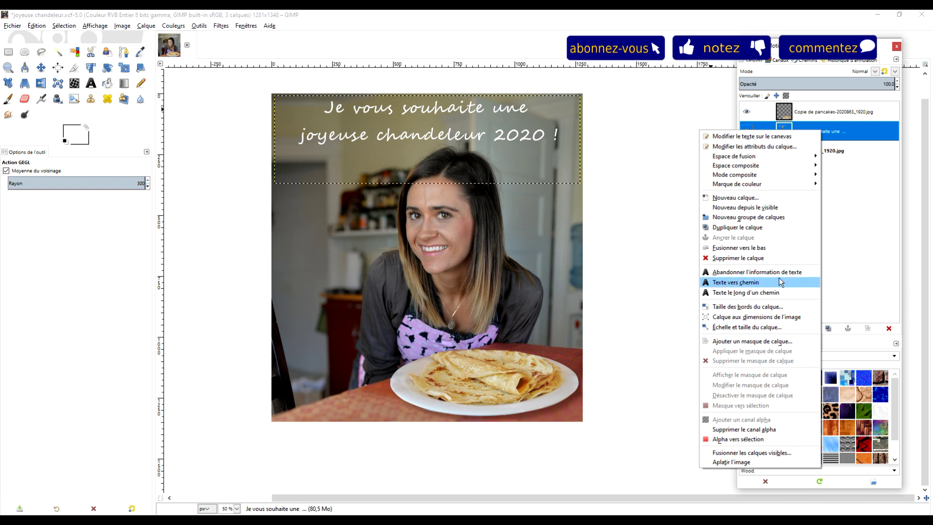
left_click(771, 271)
scroll(482, 122, "up", 2, "ctrl")
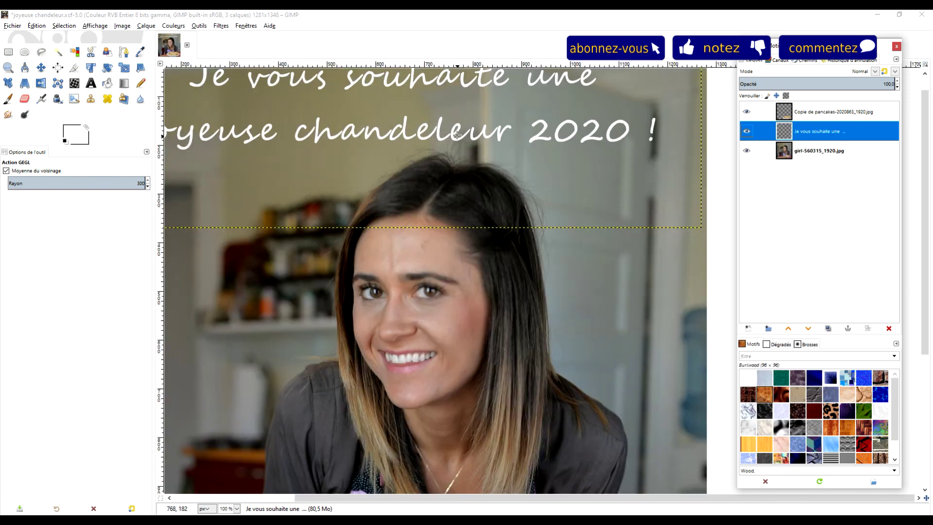
scroll(486, 136, "up", 1, "ctrl")
scroll(510, 182, "down", 1, "ctrl")
scroll(509, 182, "down", 1, "ctrl")
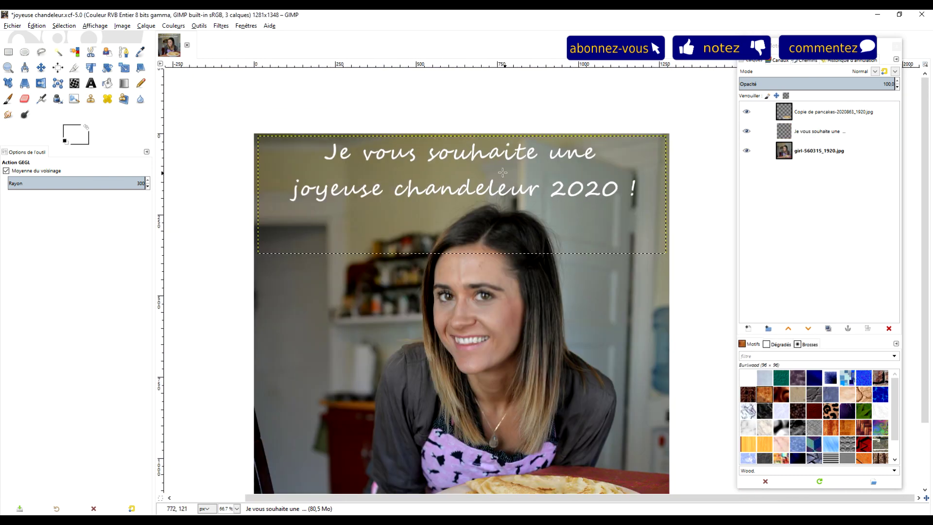
scroll(489, 169, "up", 1, "ctrl")
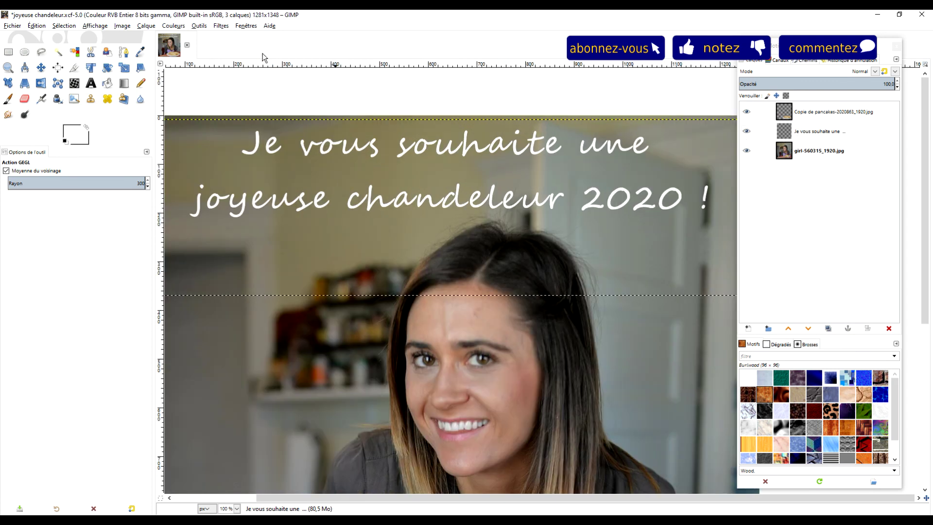
left_click(206, 27)
mouse_move(221, 25)
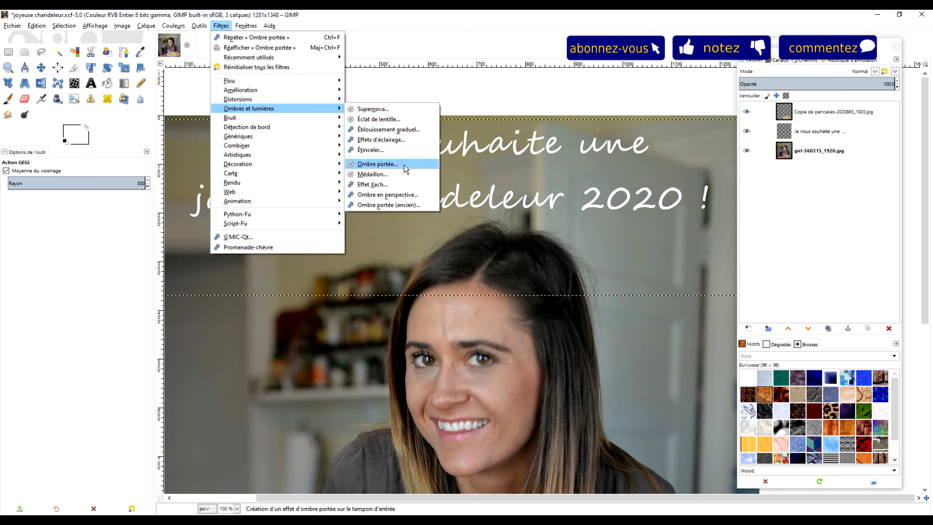
- In Ombre portée, set shadow blur to 3,27, darken it, and link the X/Y offsets
mouse_move(248, 107)
left_click(403, 165)
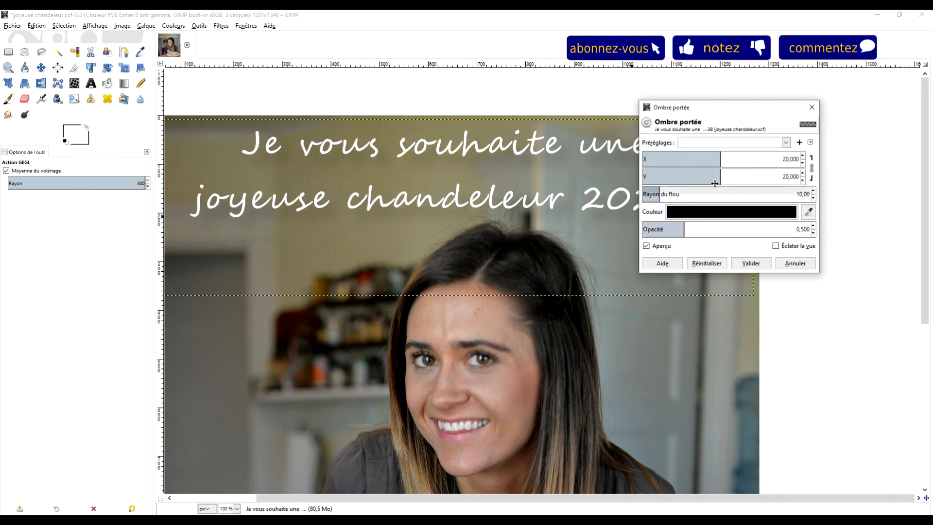
left_click(652, 194)
left_click_drag(652, 193, 650, 193)
left_click_drag(717, 155, 671, 156)
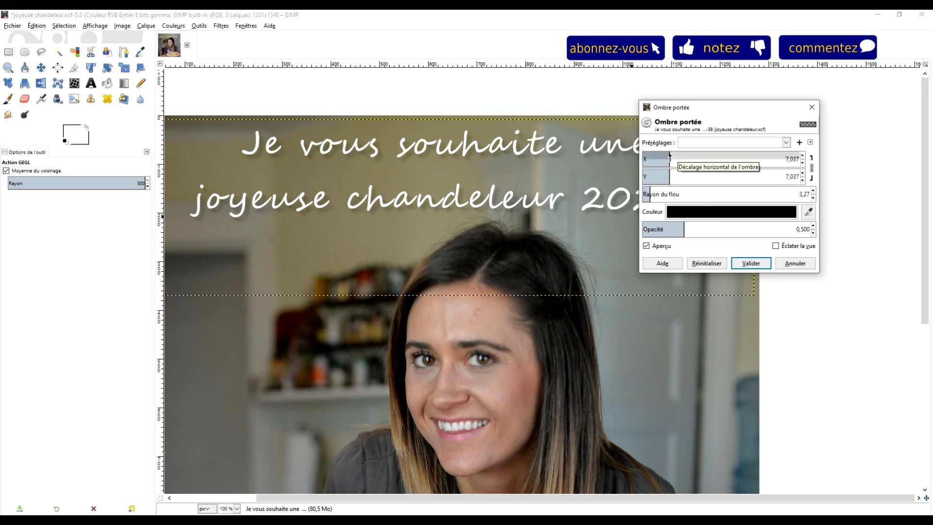
left_click(667, 192)
left_click_drag(668, 191, 658, 190)
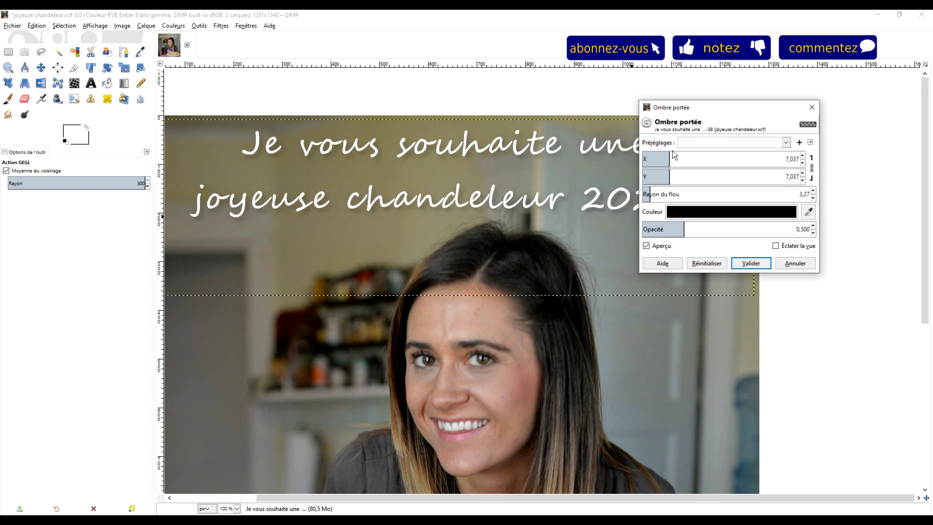
left_click_drag(670, 157, 708, 157)
left_click_drag(684, 228, 745, 222)
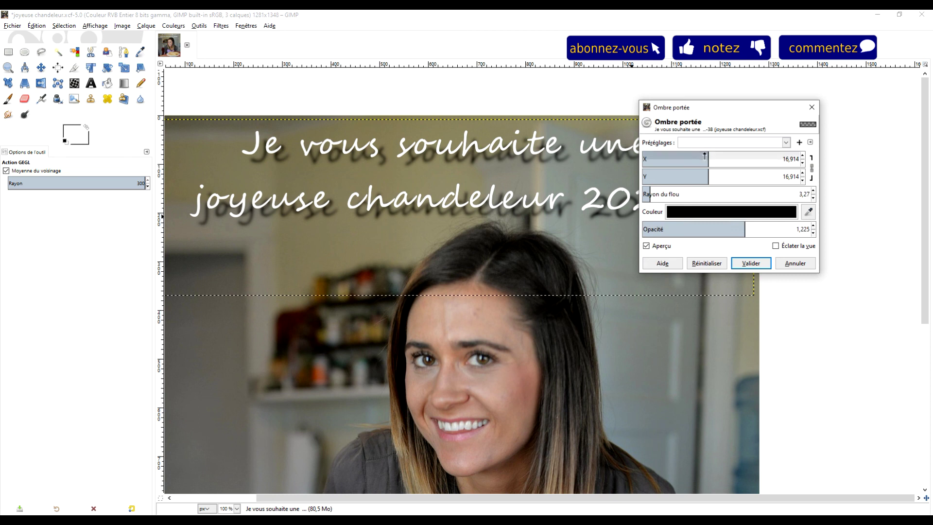
left_click(811, 168)
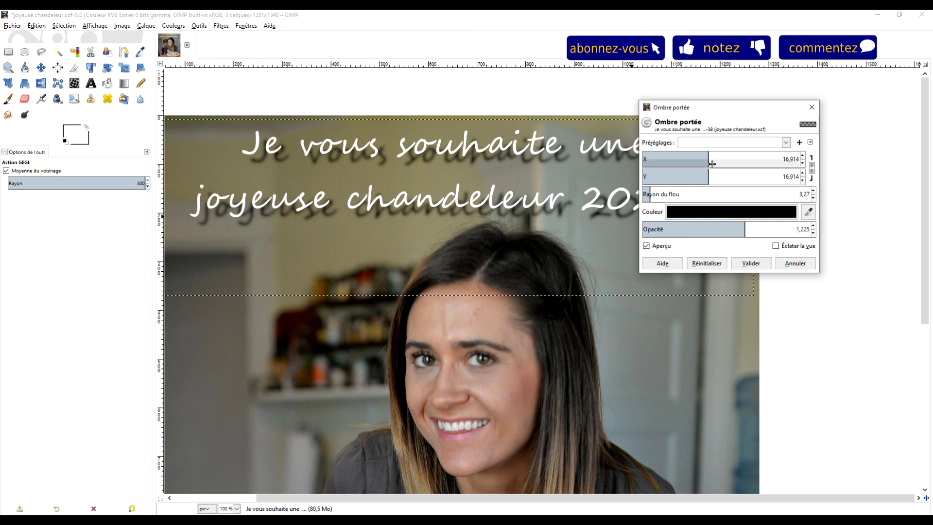
mouse_move(709, 161)
left_mouse_down()
mouse_move(658, 177)
mouse_move(660, 159)
left_mouse_up()
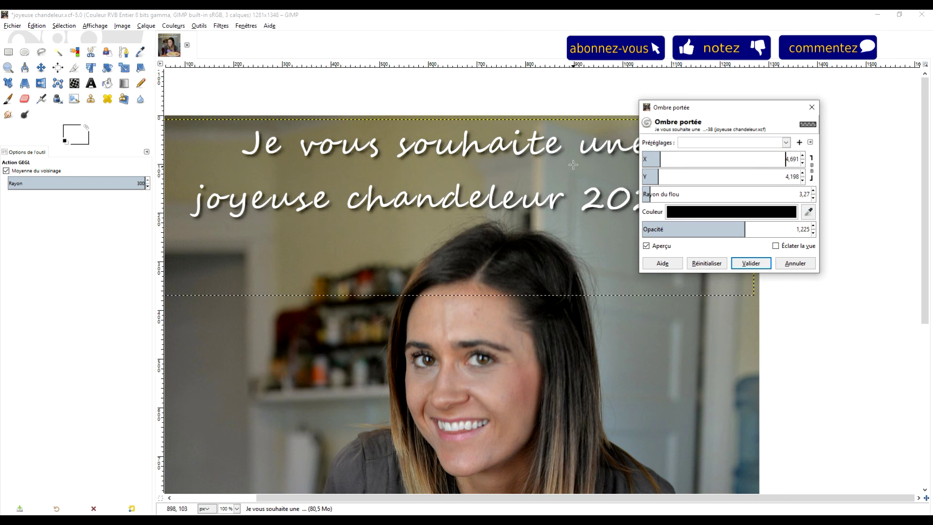
- Fine-tune the shadow offsets to about 3, opacity to about 1,8, and apply it
scroll(573, 165, "up", 2)
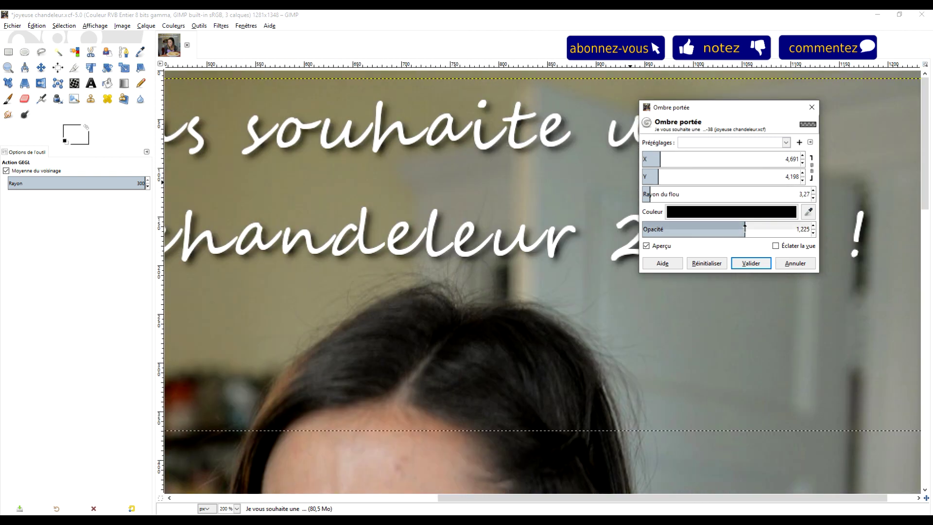
left_click_drag(761, 228, 788, 229)
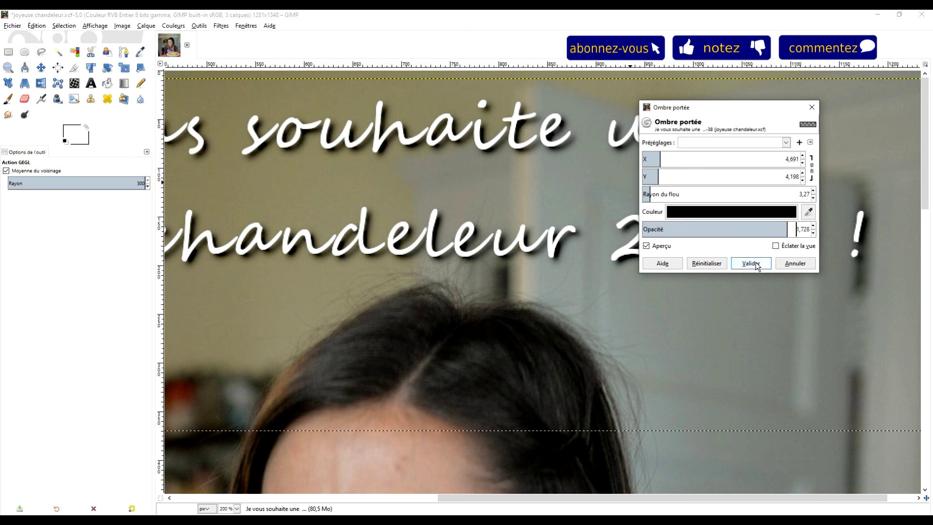
scroll(500, 312, "down", 3)
scroll(517, 287, "up", 2)
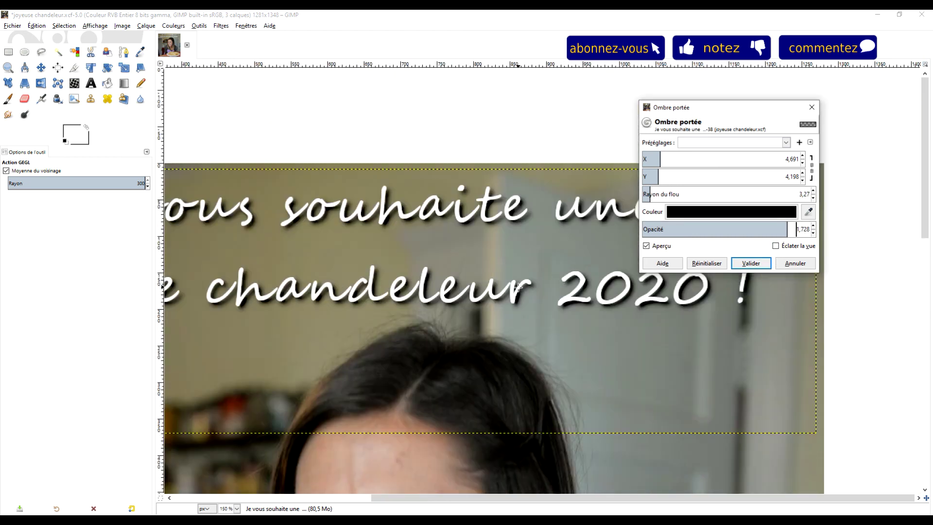
scroll(517, 288, "up", 1)
scroll(518, 287, "up", 2)
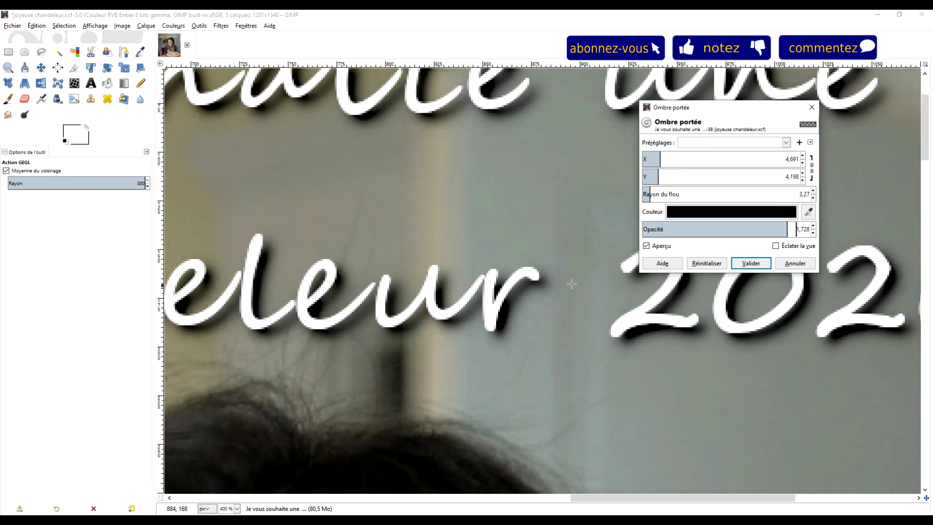
left_click(655, 160)
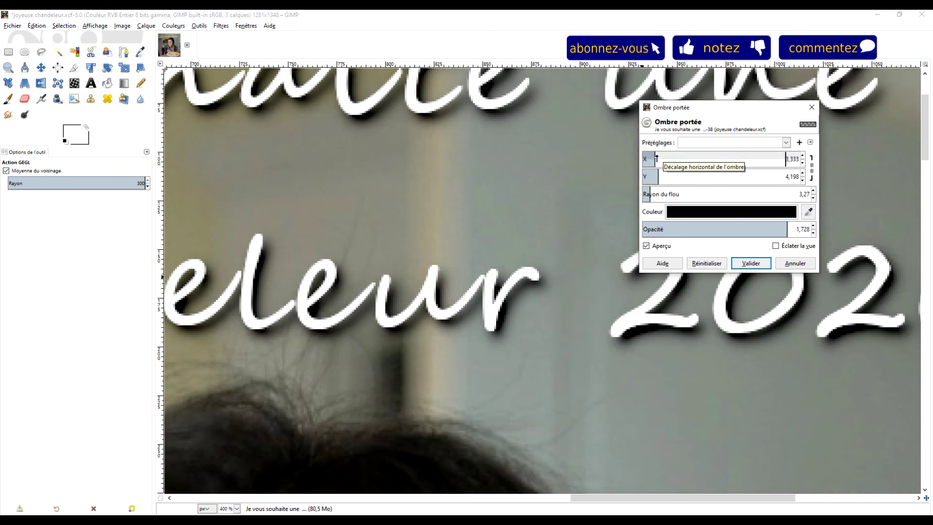
left_click(797, 228)
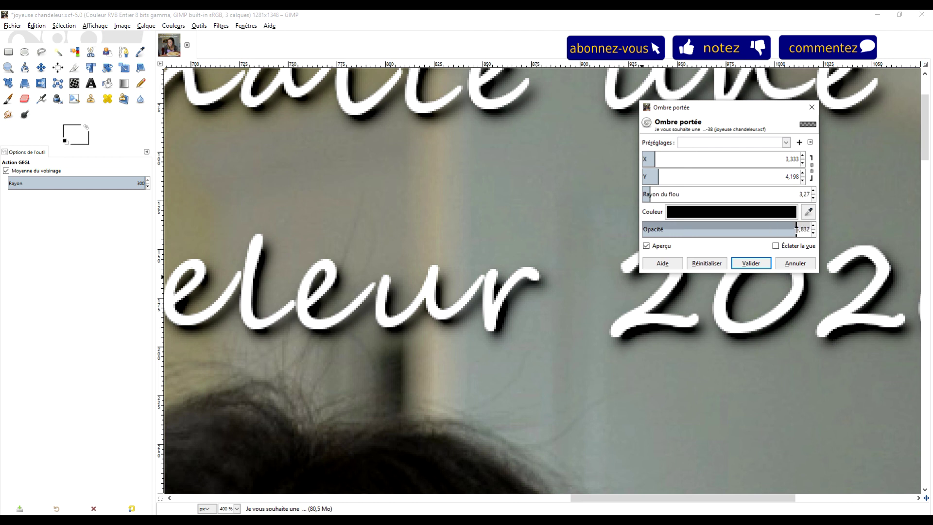
left_click(661, 176)
left_click_drag(661, 176, 658, 173)
left_click(657, 160)
left_click_drag(657, 161, 655, 160)
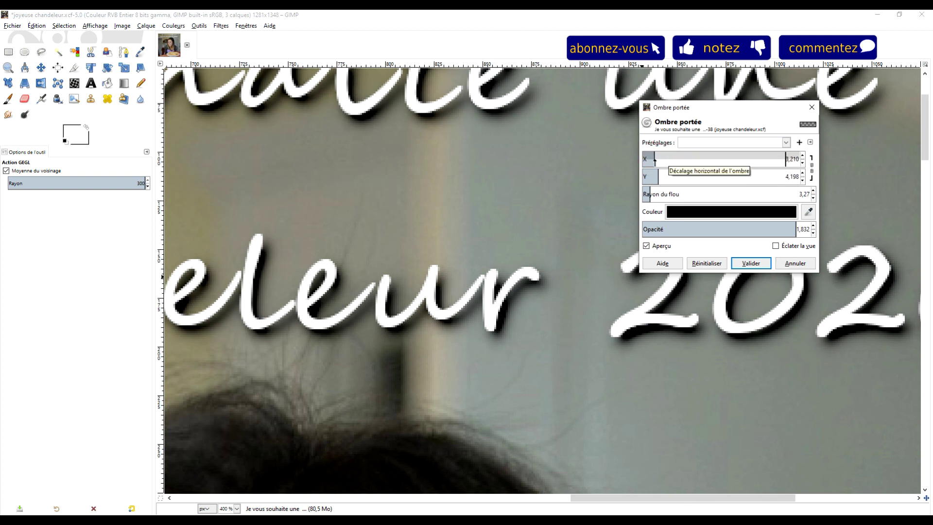
left_click(751, 263)
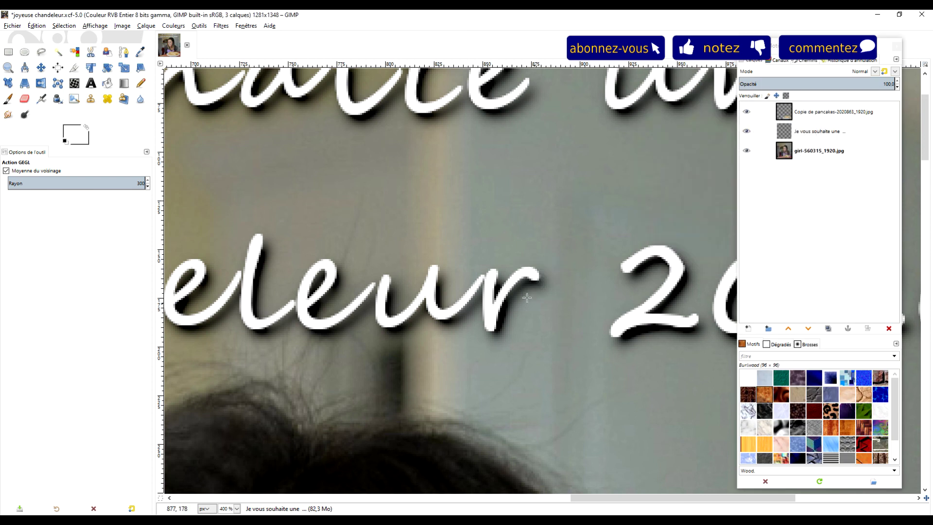
scroll(508, 280, "down", 5, "ctrl")
scroll(509, 281, "down", 2)
scroll(633, 203, "down", 1, "ctrl")
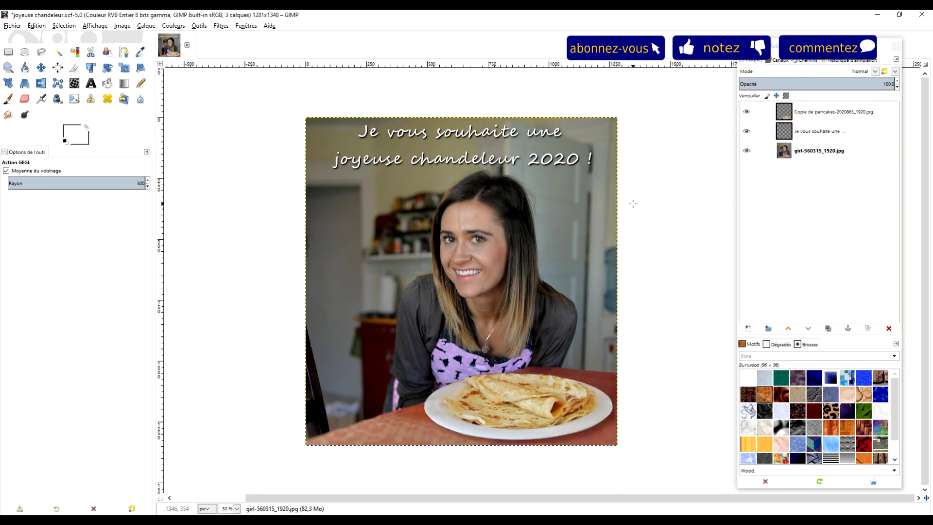
- Add a 12 px golden yellow (cfb41f) border around the photo as a new layer
left_click(822, 155)
left_click(223, 25)
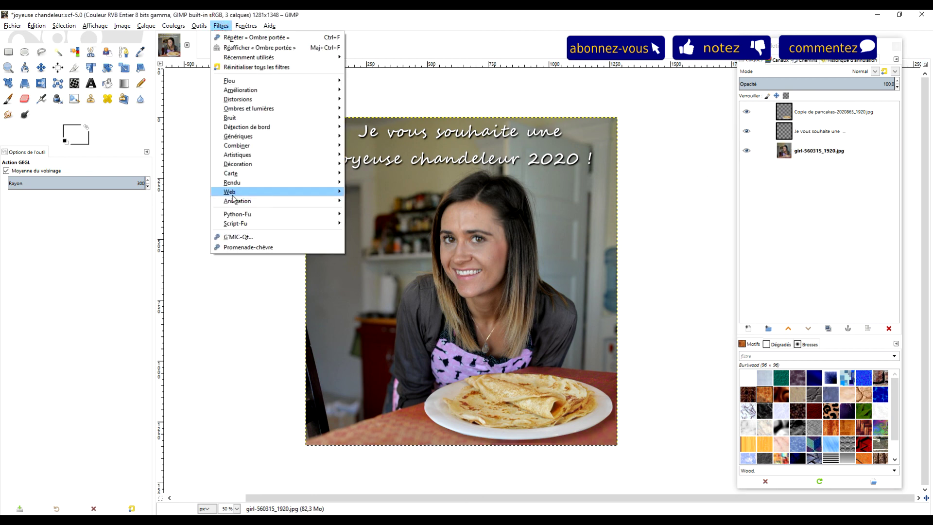
mouse_move(237, 163)
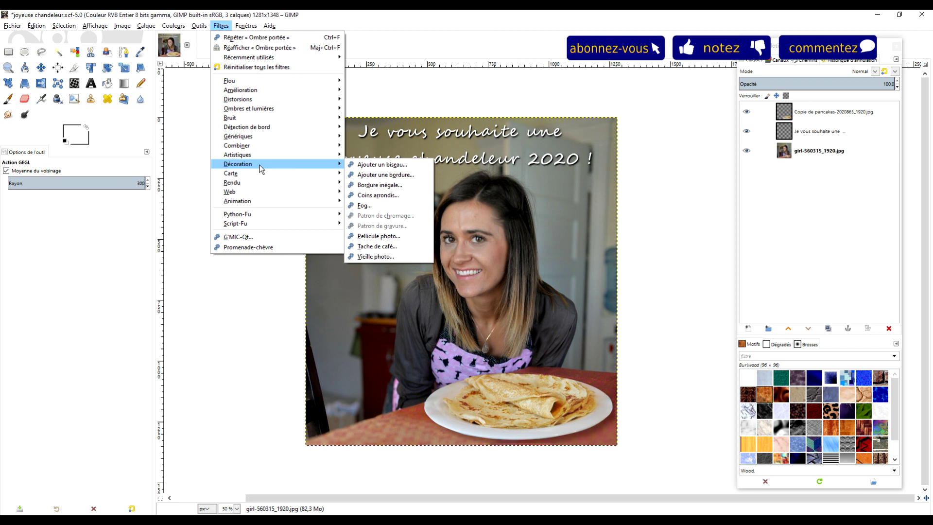
left_click(392, 175)
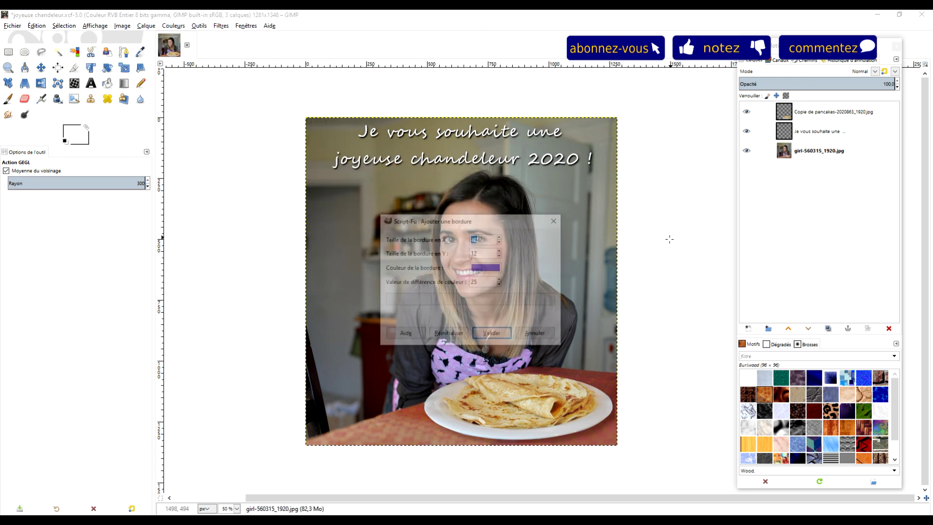
left_click(486, 267)
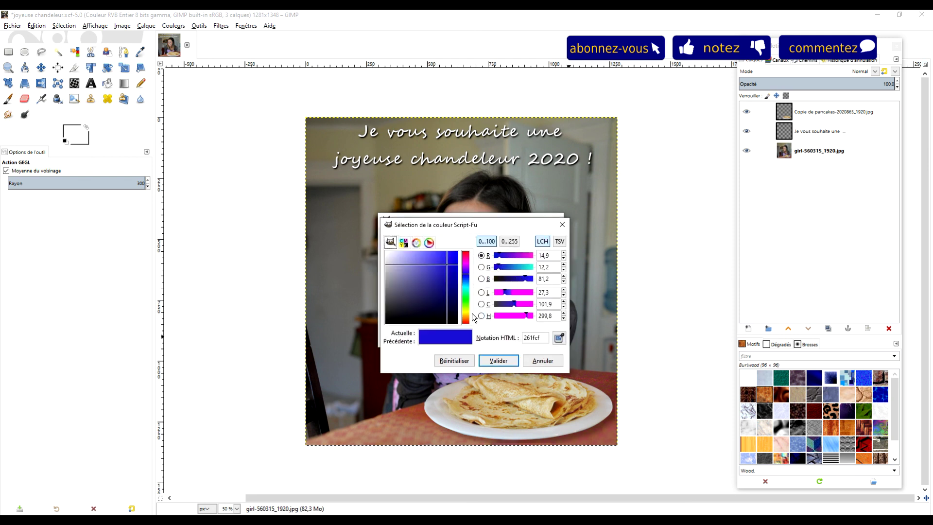
left_click(465, 312)
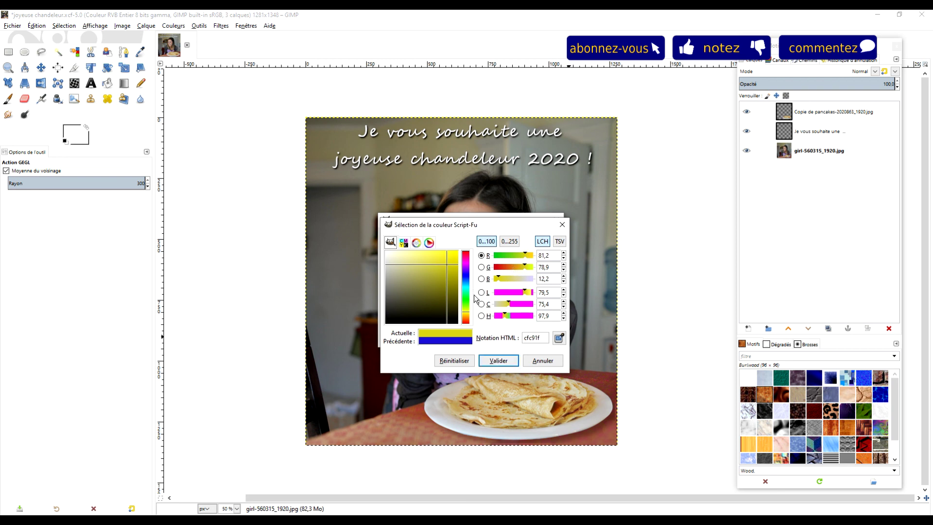
left_click_drag(468, 318, 467, 318)
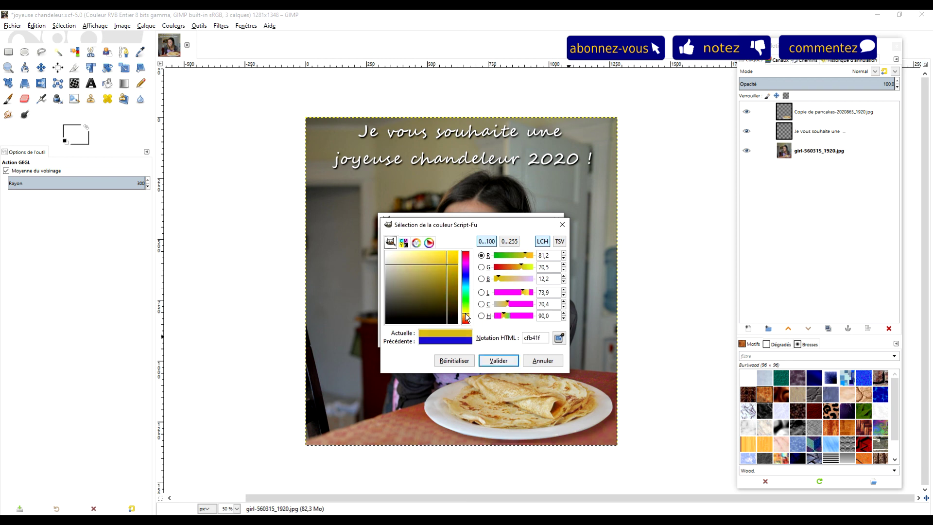
left_click(499, 360)
left_click(493, 335)
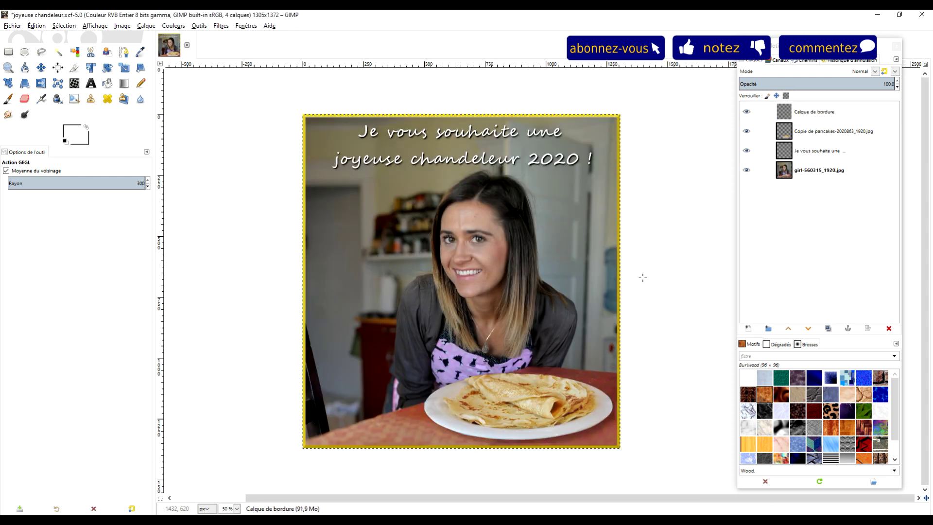
- Toggle the border layer off and on to compare, then save the file
left_click(747, 112)
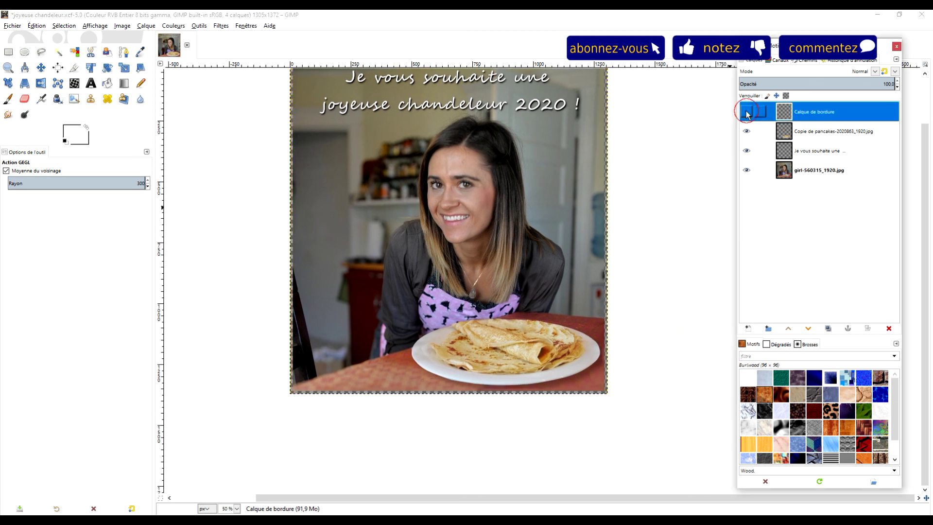
left_click(747, 112)
key("ctrl+s")
scroll(482, 268, "up", 2)
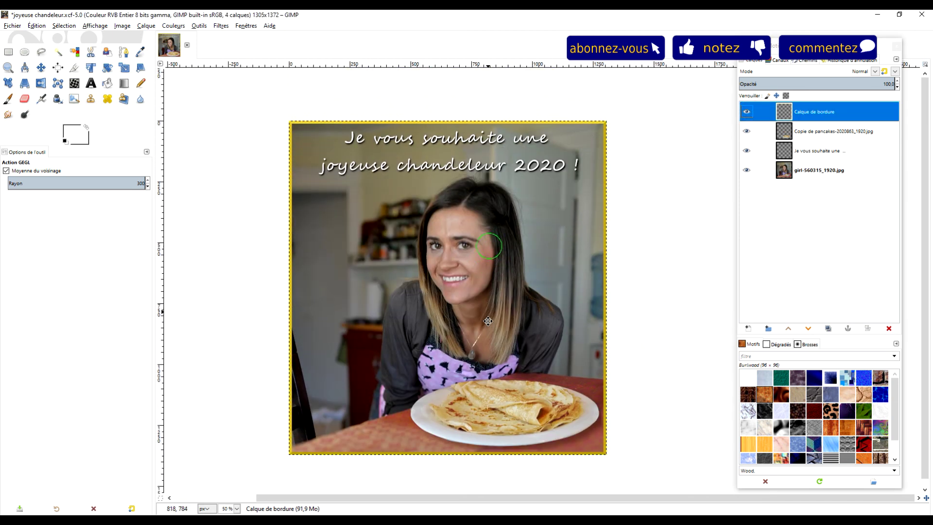